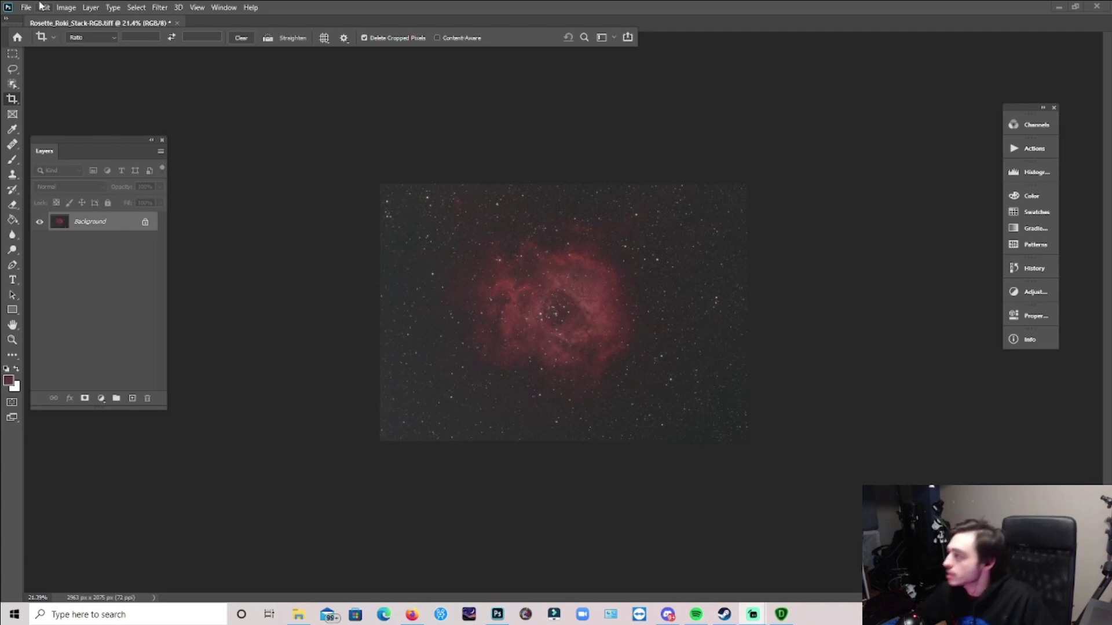
Convert the image to 16 bits per channel and crop its outer edge slightly
{"action": "left_click", "coordinate": [65, 7]}
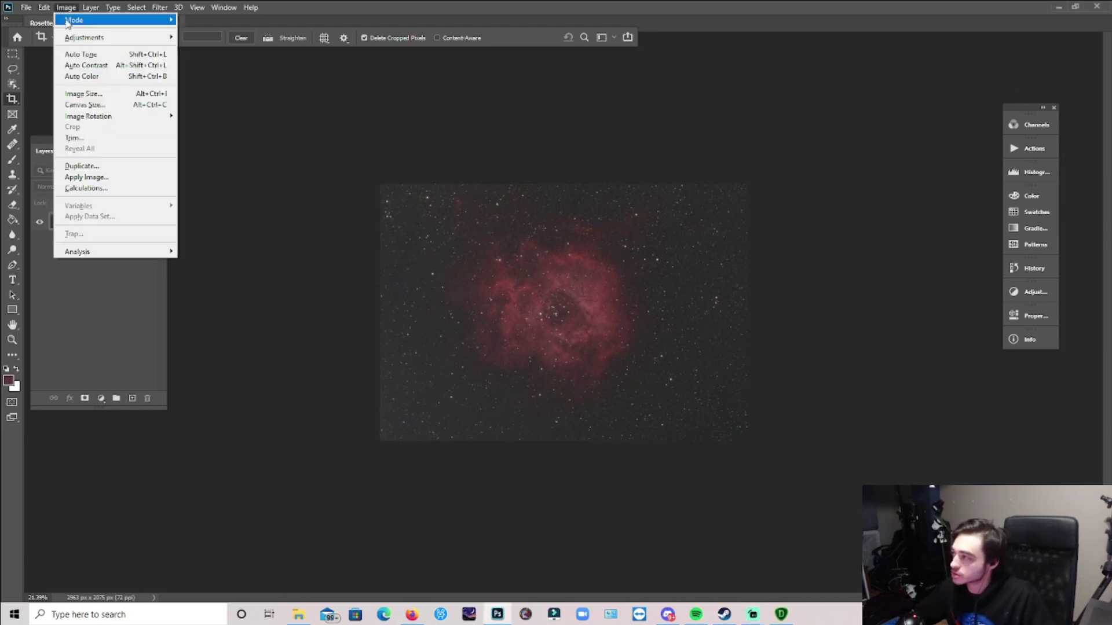
{"action": "mouse_move", "coordinate": [67, 22]}
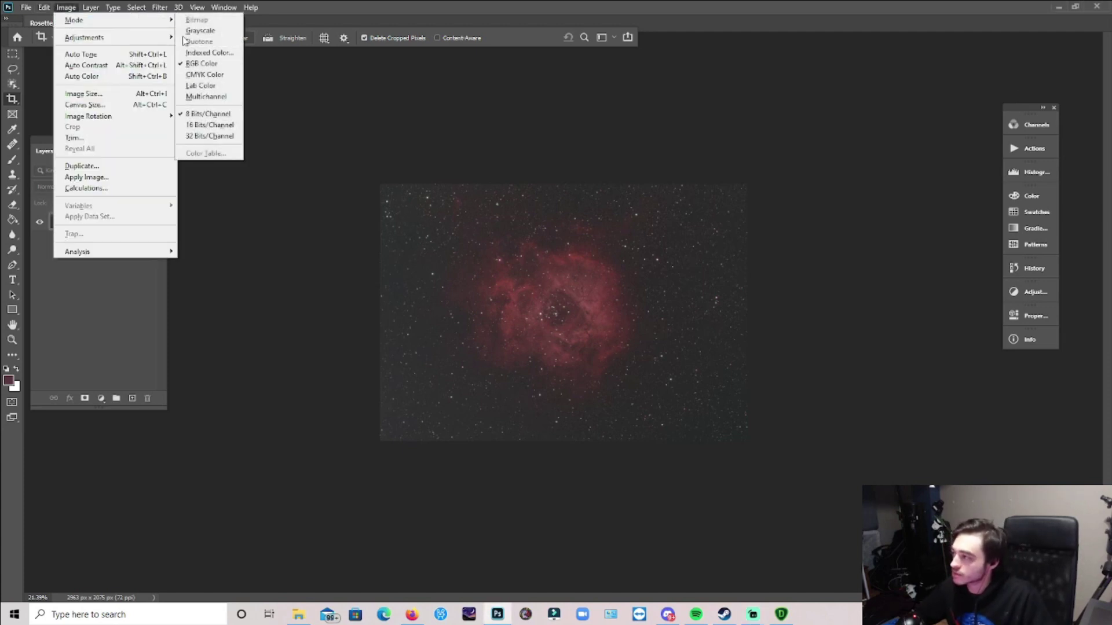
{"action": "left_click", "coordinate": [223, 133]}
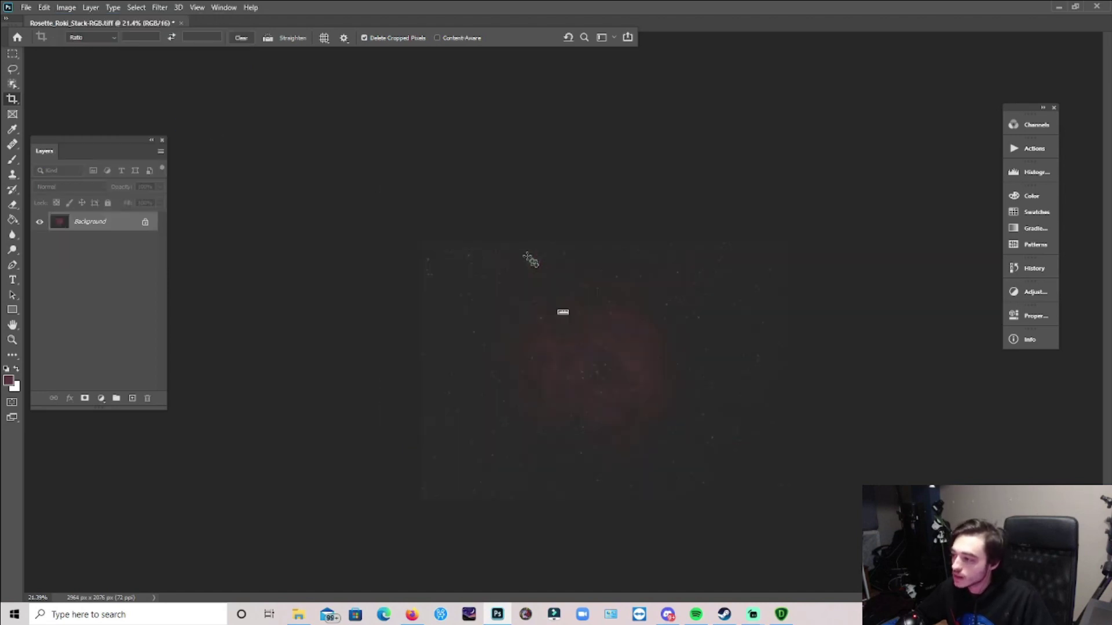
{"action": "left_click_drag", "start_coordinate": [746, 445], "coordinate": [752, 438]}
{"action": "key", "text": "Return"}
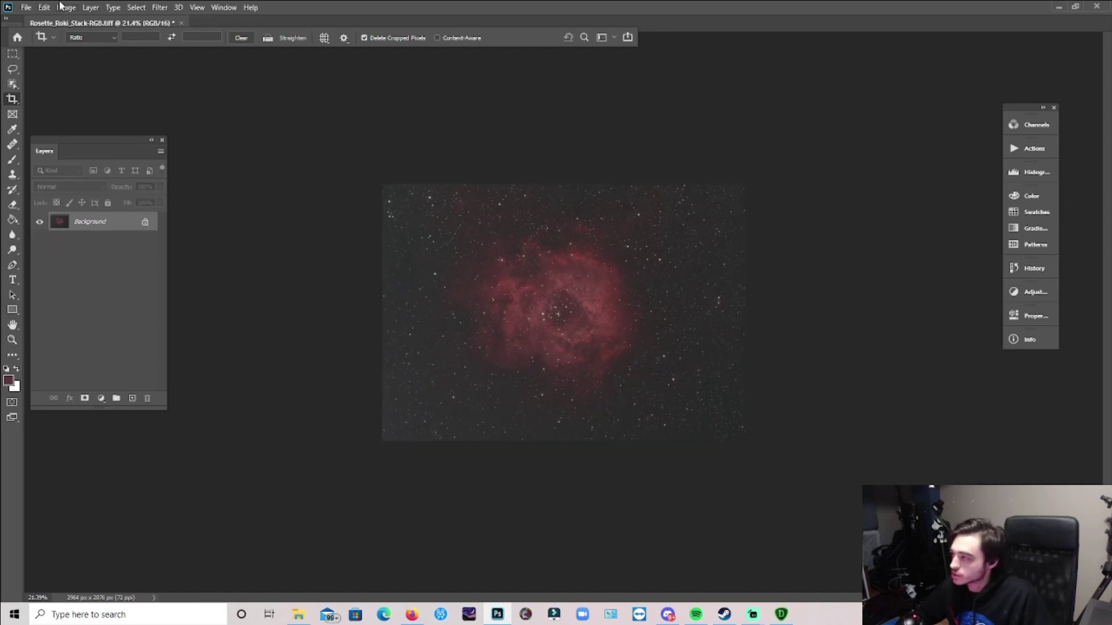
{"action": "left_click", "coordinate": [160, 8]}
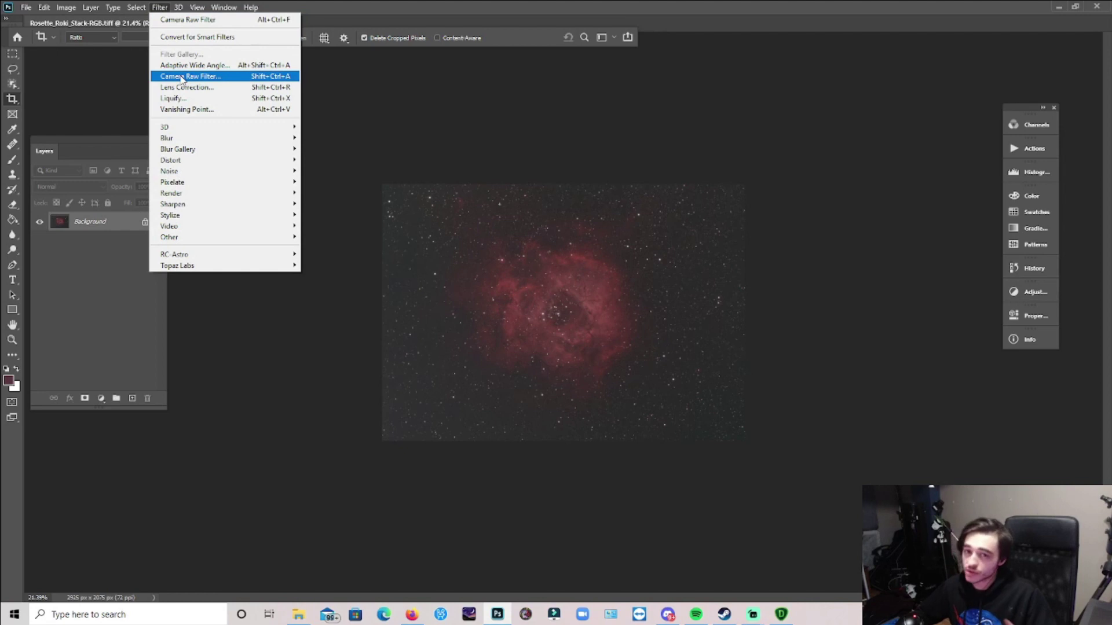
{"action": "left_click", "coordinate": [159, 7]}
{"action": "left_click", "coordinate": [160, 7]}
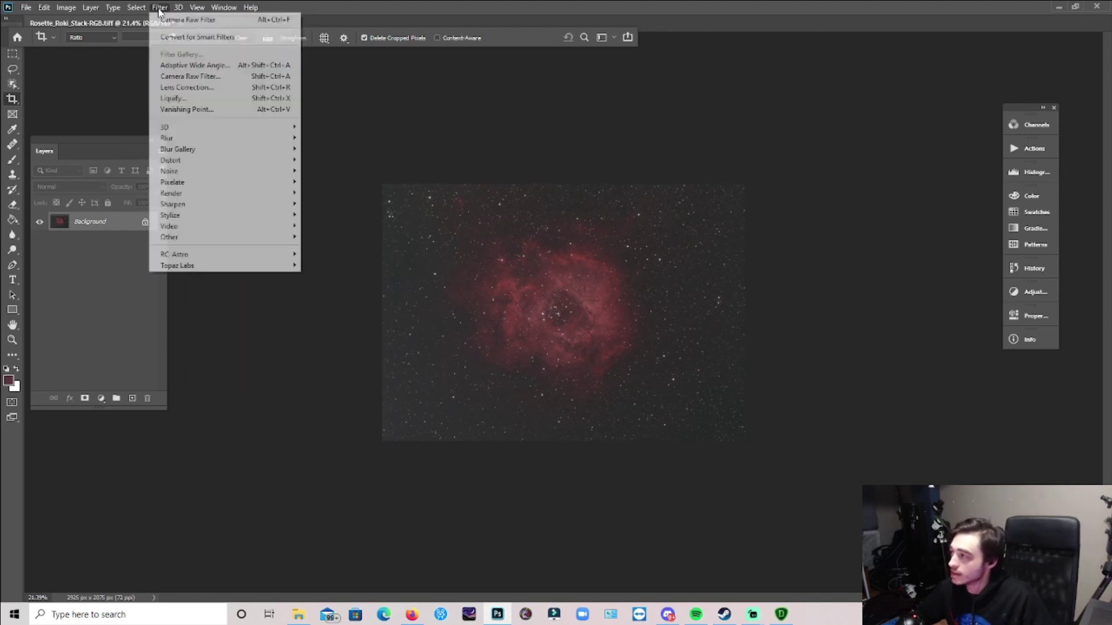
{"action": "left_click", "coordinate": [179, 76]}
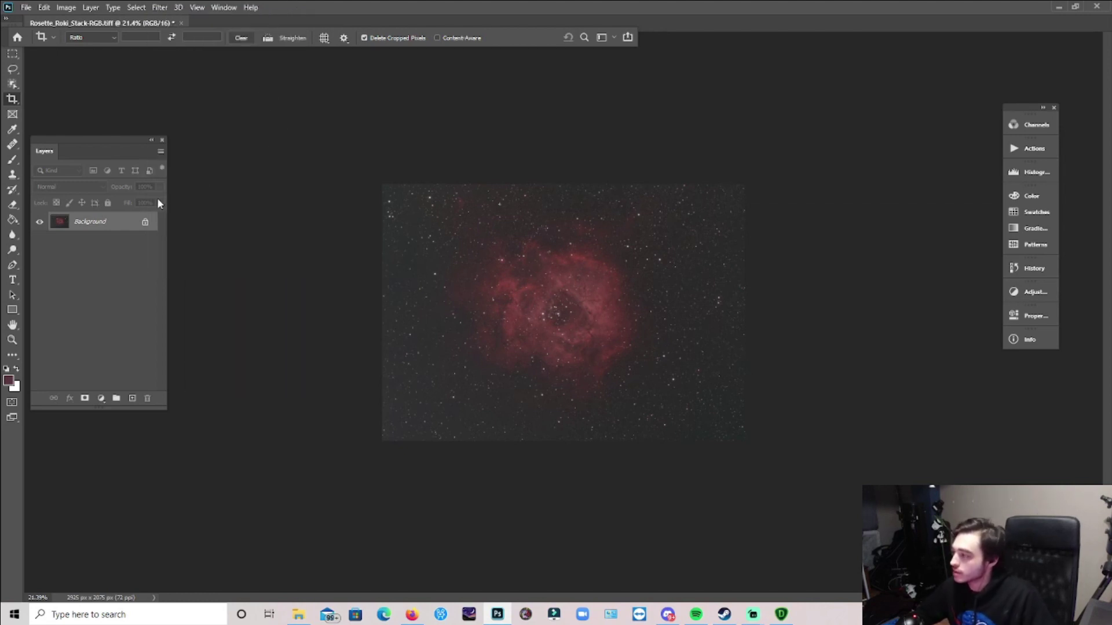
Add a new layer above the Background and paste a full copy of the Background image into it
{"action": "left_click", "coordinate": [133, 398]}
{"action": "left_click", "coordinate": [55, 243]}
{"action": "left_click", "coordinate": [55, 243], "text": "ctrl"}
{"action": "left_click", "coordinate": [86, 221]}
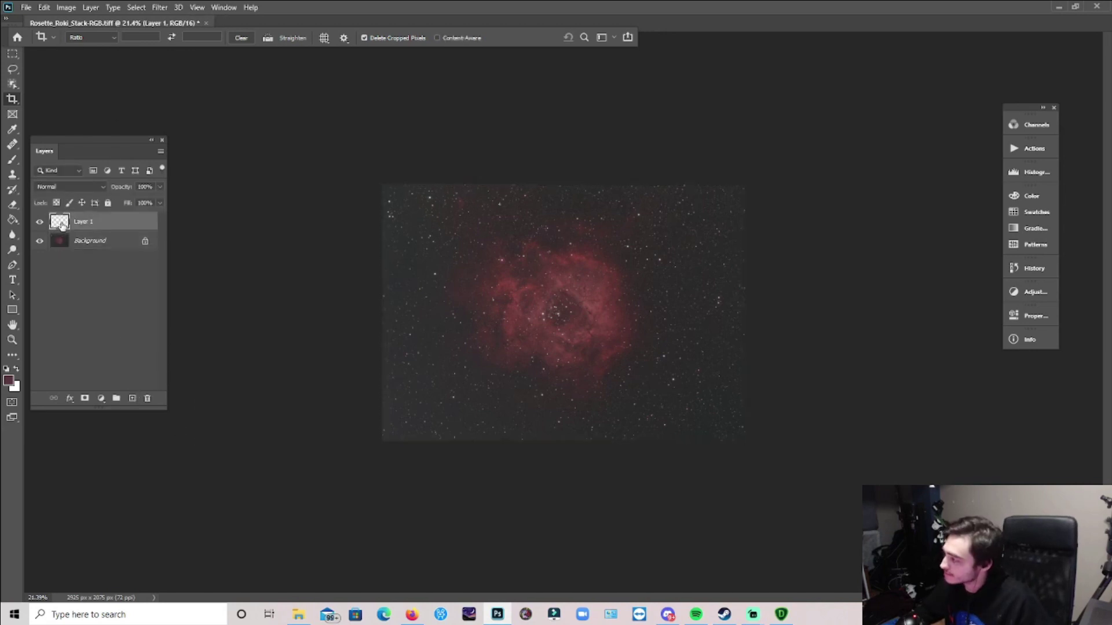
Apply a Curves adjustment to Layer 1 on the RGB channel, with a midpoint at input 58 and output 52
{"action": "left_click", "coordinate": [66, 8]}
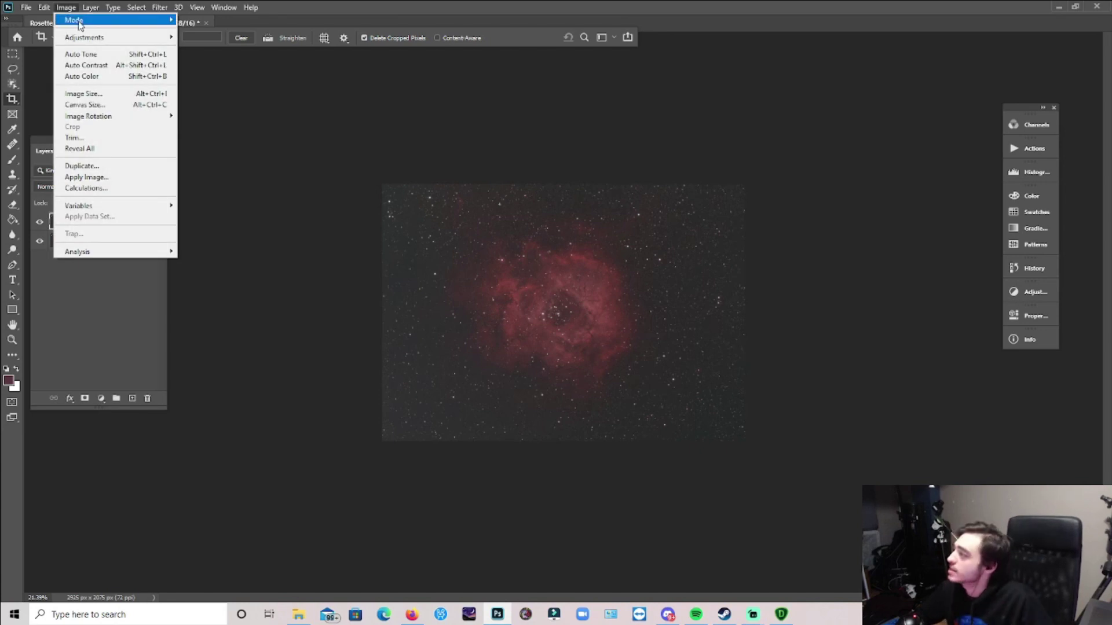
{"action": "mouse_move", "coordinate": [84, 38]}
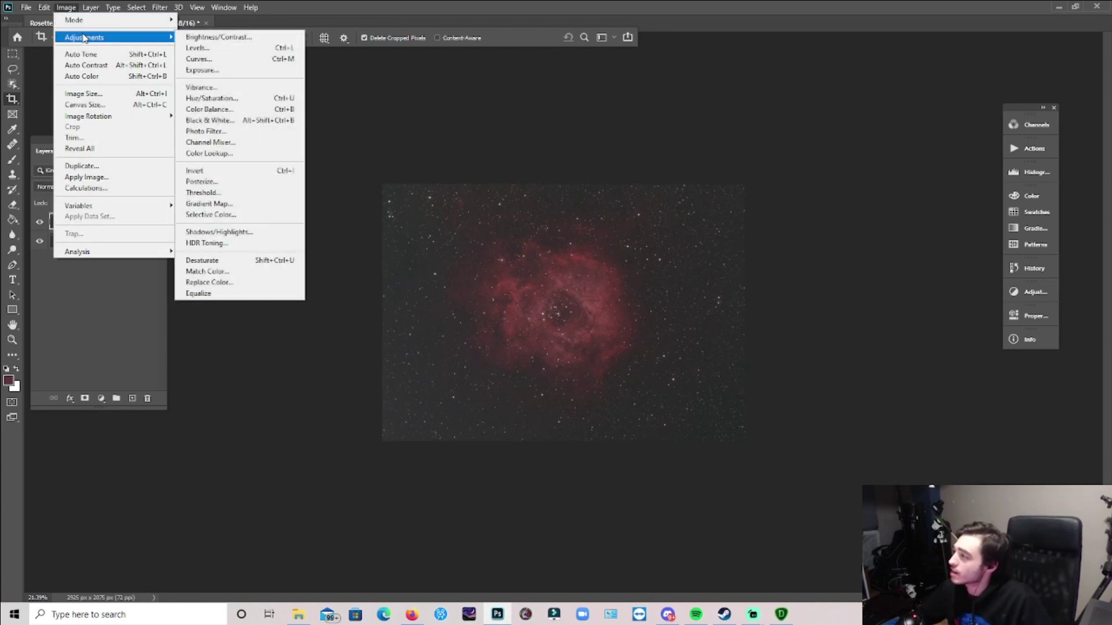
{"action": "left_click", "coordinate": [196, 59]}
{"action": "left_click", "coordinate": [820, 228]}
{"action": "left_click_drag", "start_coordinate": [820, 229], "coordinate": [823, 230]}
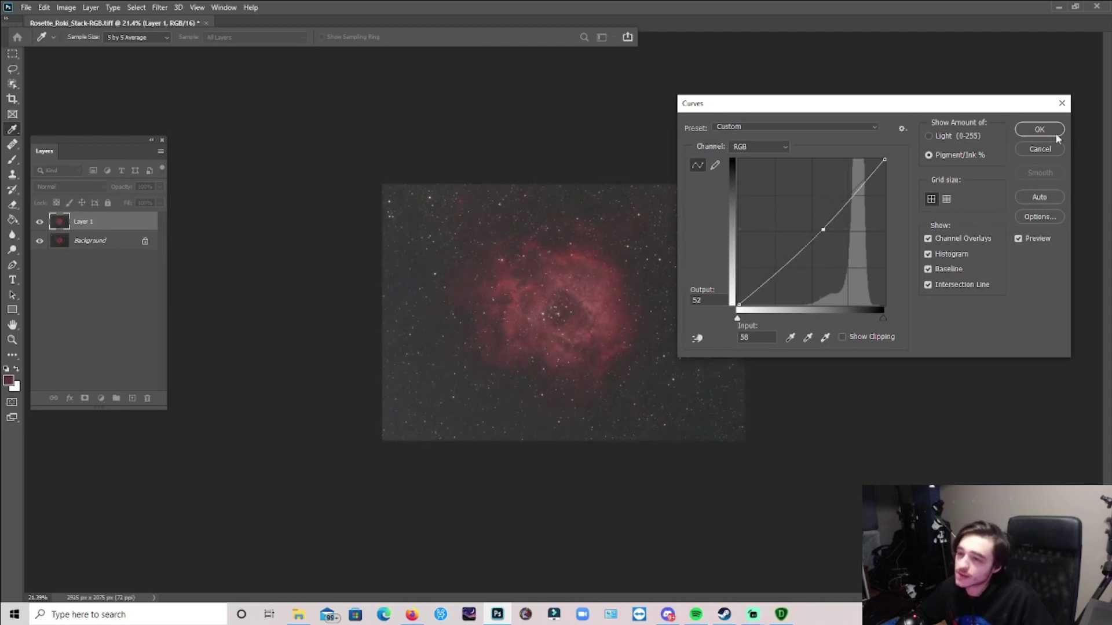
{"action": "left_click", "coordinate": [1039, 129]}
Set the RGB black input level to 10 with Levels on Layer 1, and commit the crop frame
{"action": "key", "text": "c"}
{"action": "left_click", "coordinate": [66, 7]}
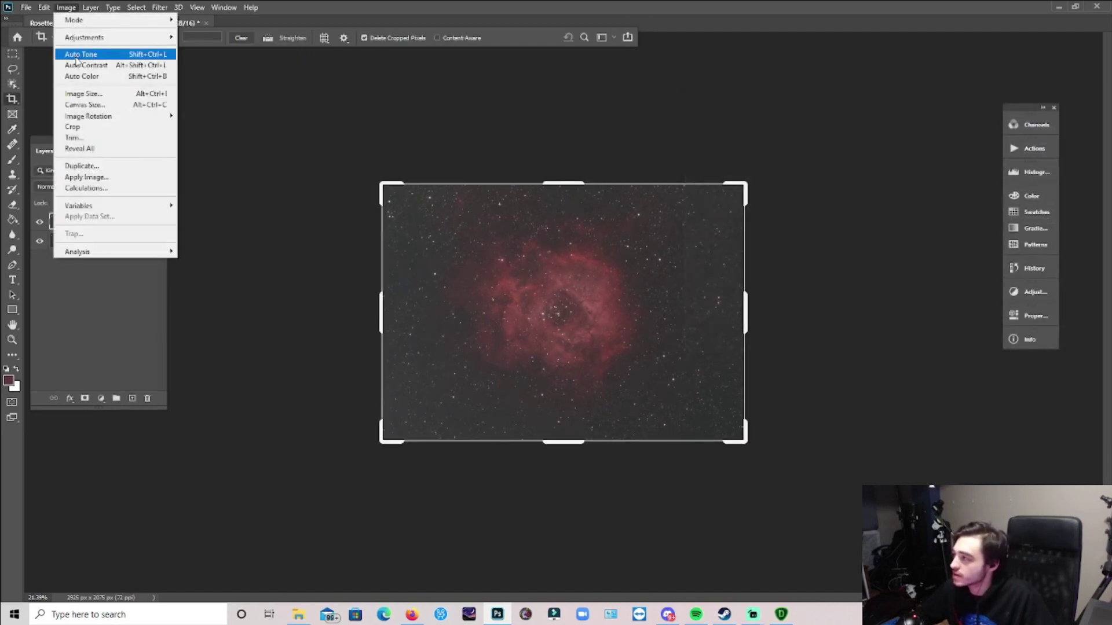
{"action": "mouse_move", "coordinate": [87, 37]}
{"action": "left_click", "coordinate": [230, 49]}
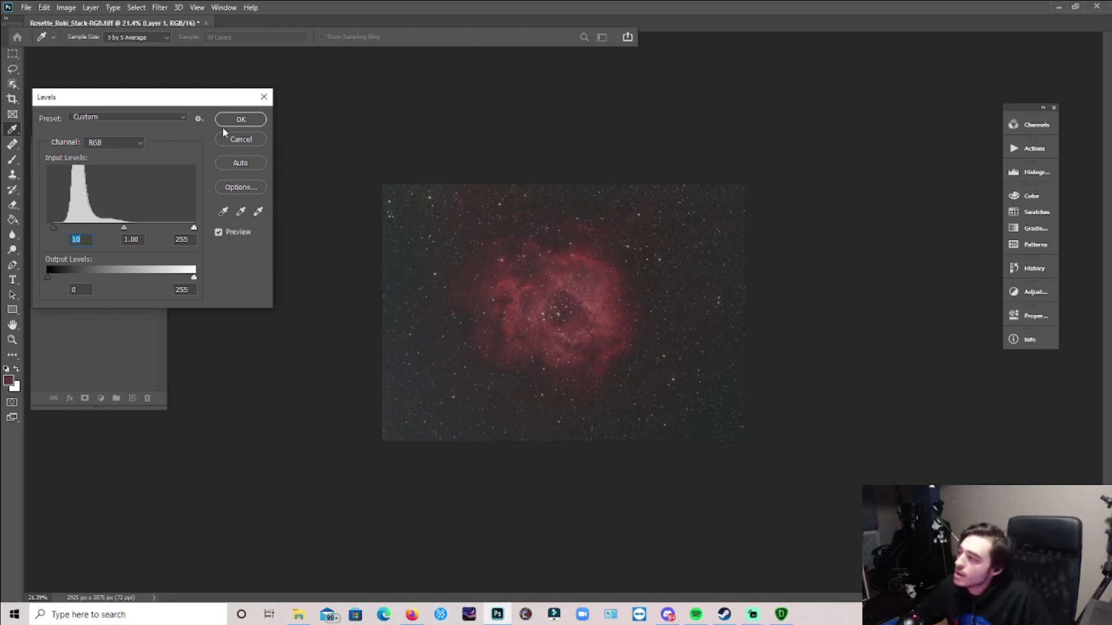
{"action": "left_click", "coordinate": [241, 119]}
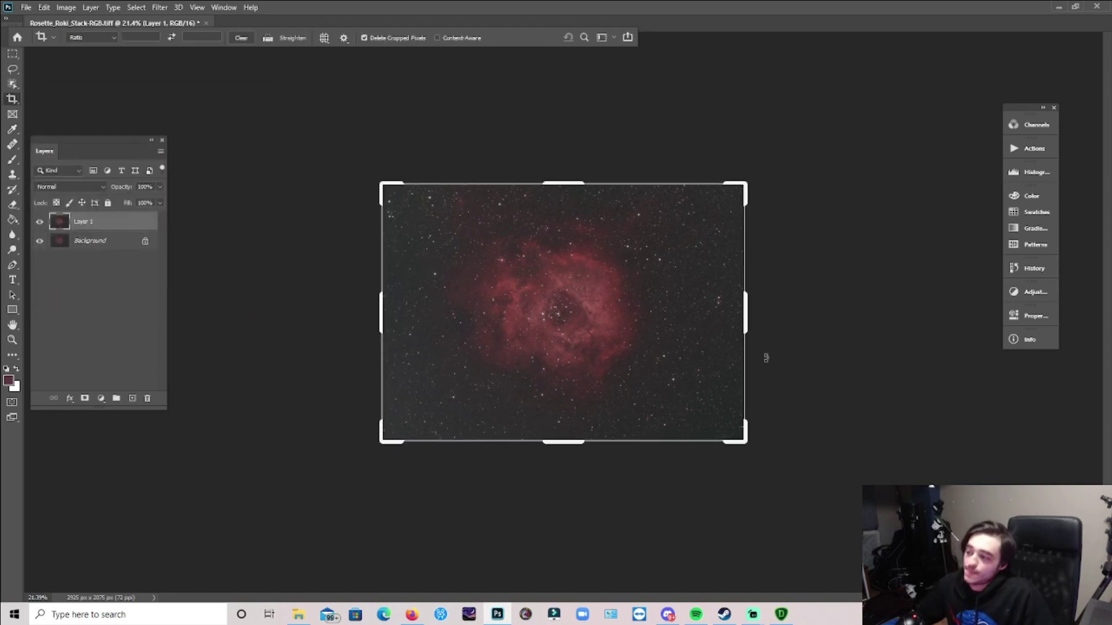
{"action": "left_click", "coordinate": [525, 290]}
{"action": "key", "text": "Return"}
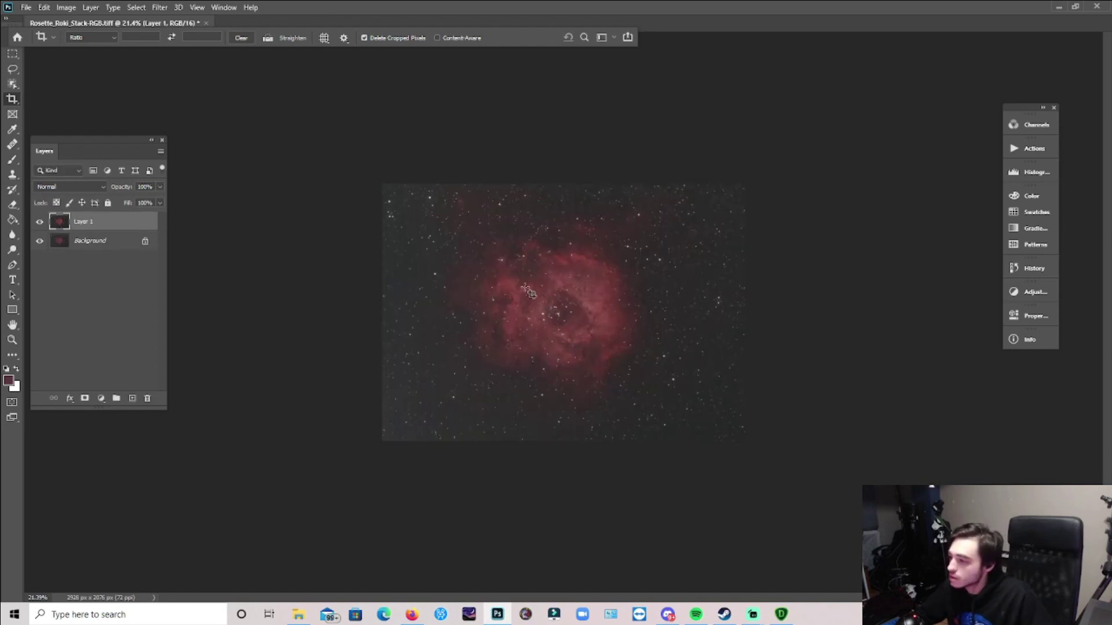
Lasso loosely around the red nebula and invert the selection to cover the surrounding star background
{"action": "left_click", "coordinate": [12, 343]}
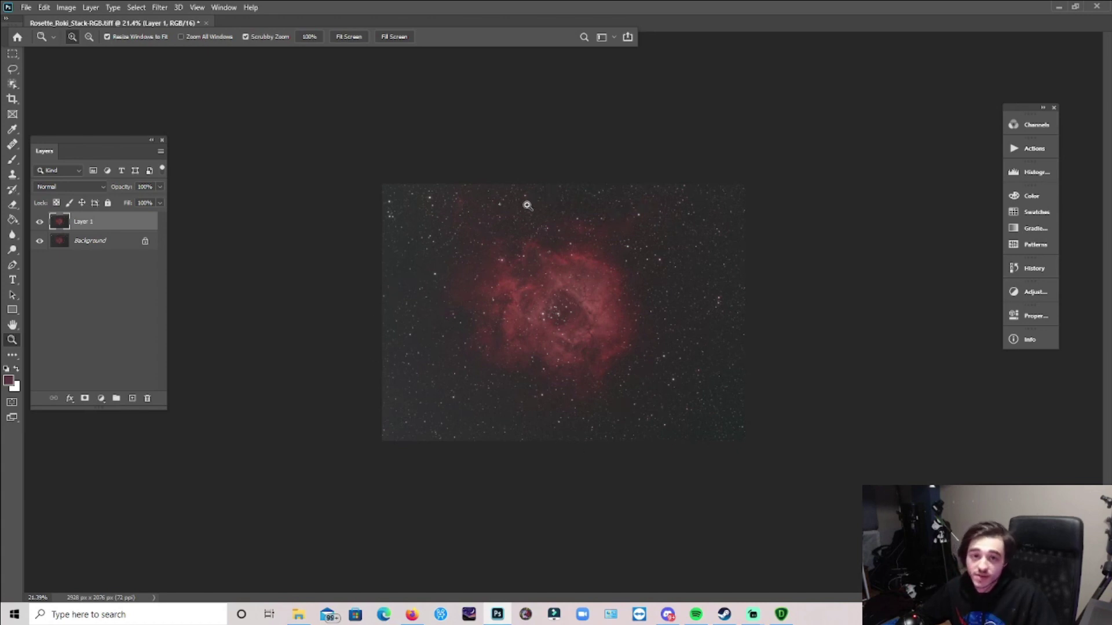
{"action": "left_click", "coordinate": [9, 72]}
{"action": "mouse_move", "coordinate": [548, 201]}
{"action": "left_mouse_down"}
{"action": "mouse_move", "coordinate": [488, 209]}
{"action": "mouse_move", "coordinate": [456, 230]}
{"action": "mouse_move", "coordinate": [442, 355]}
{"action": "mouse_move", "coordinate": [481, 391]}
{"action": "mouse_move", "coordinate": [602, 399]}
{"action": "mouse_move", "coordinate": [632, 348]}
{"action": "mouse_move", "coordinate": [647, 220]}
{"action": "mouse_move", "coordinate": [549, 201]}
{"action": "left_mouse_up"}
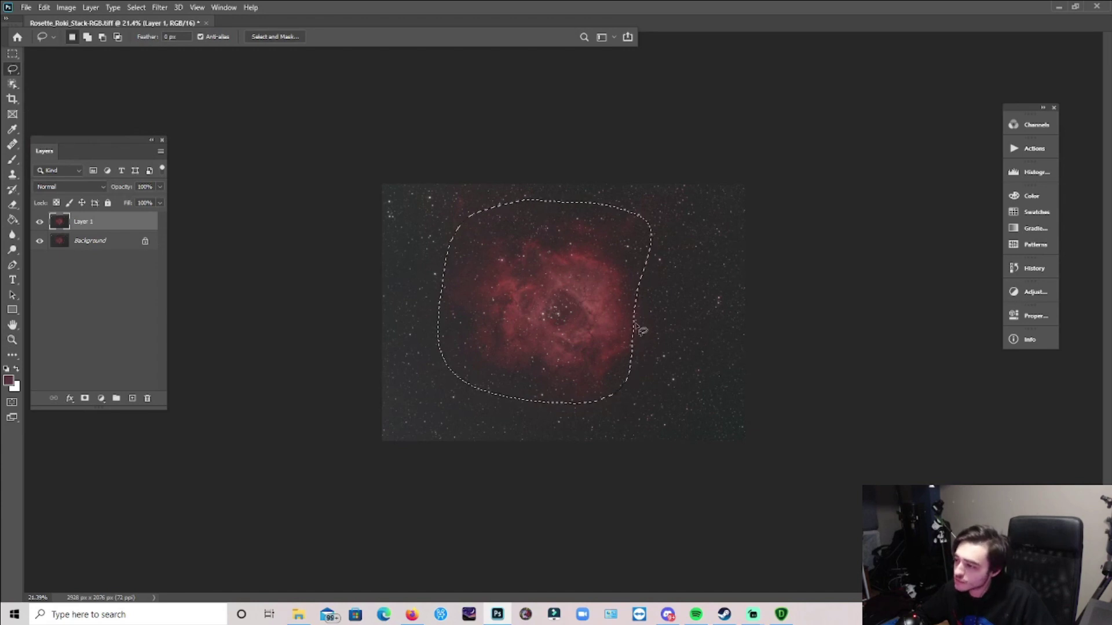
{"action": "left_click", "coordinate": [136, 7]}
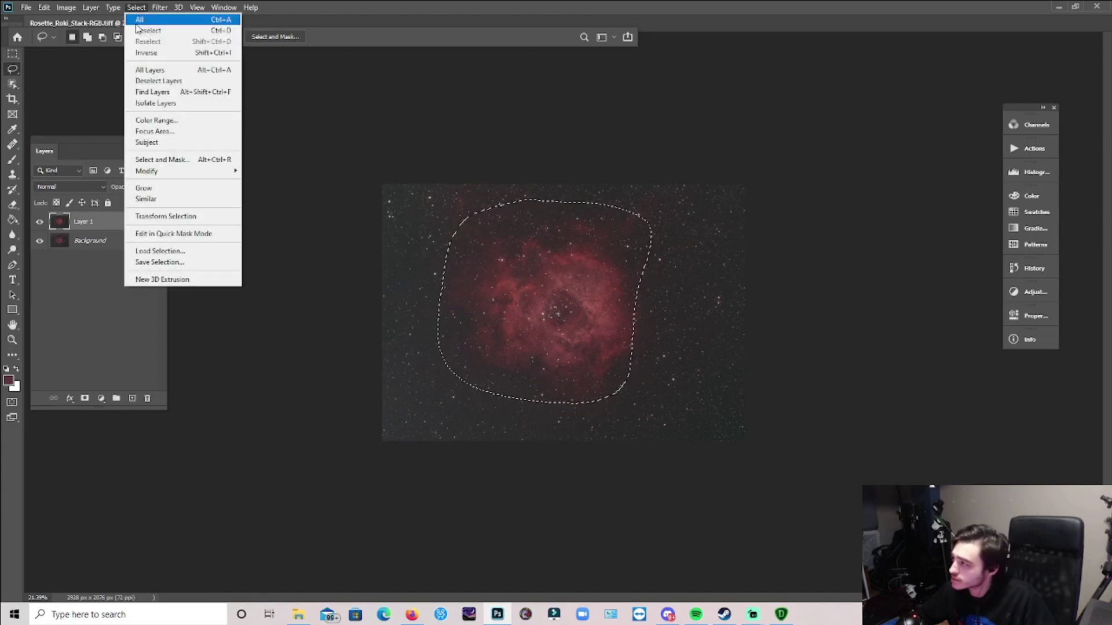
{"action": "left_click", "coordinate": [147, 54]}
Apply GradientXTerminator to the selected background with Medium detail, Medium aggressiveness and balanced background color, and deselect
{"action": "left_click", "coordinate": [159, 7]}
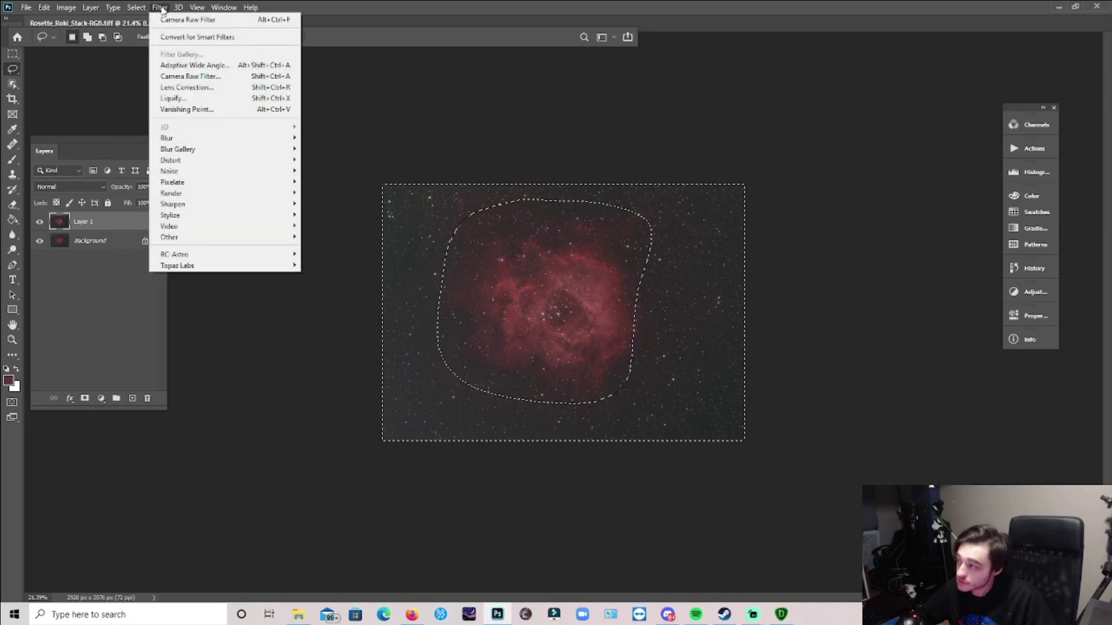
{"action": "mouse_move", "coordinate": [205, 252]}
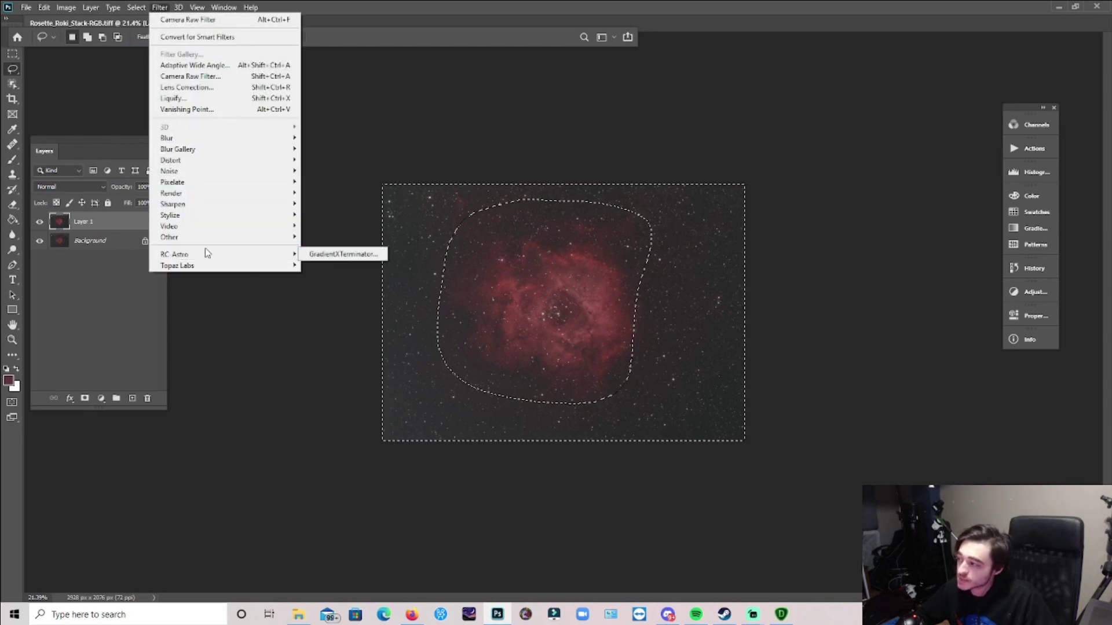
{"action": "left_click", "coordinate": [332, 255]}
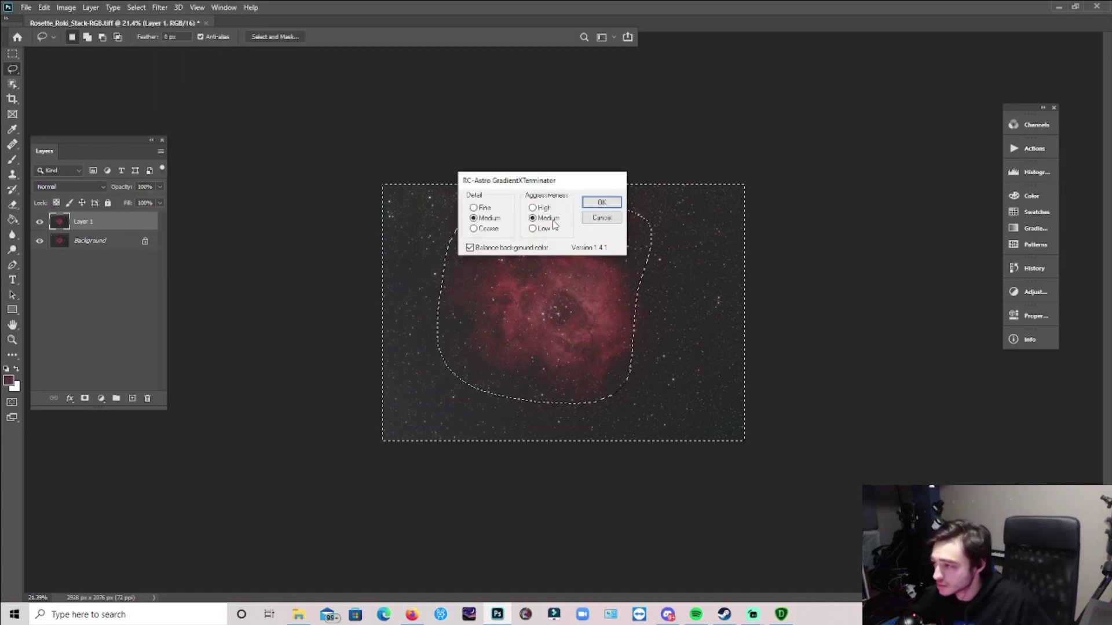
{"action": "left_click_drag", "start_coordinate": [505, 186], "coordinate": [527, 112]}
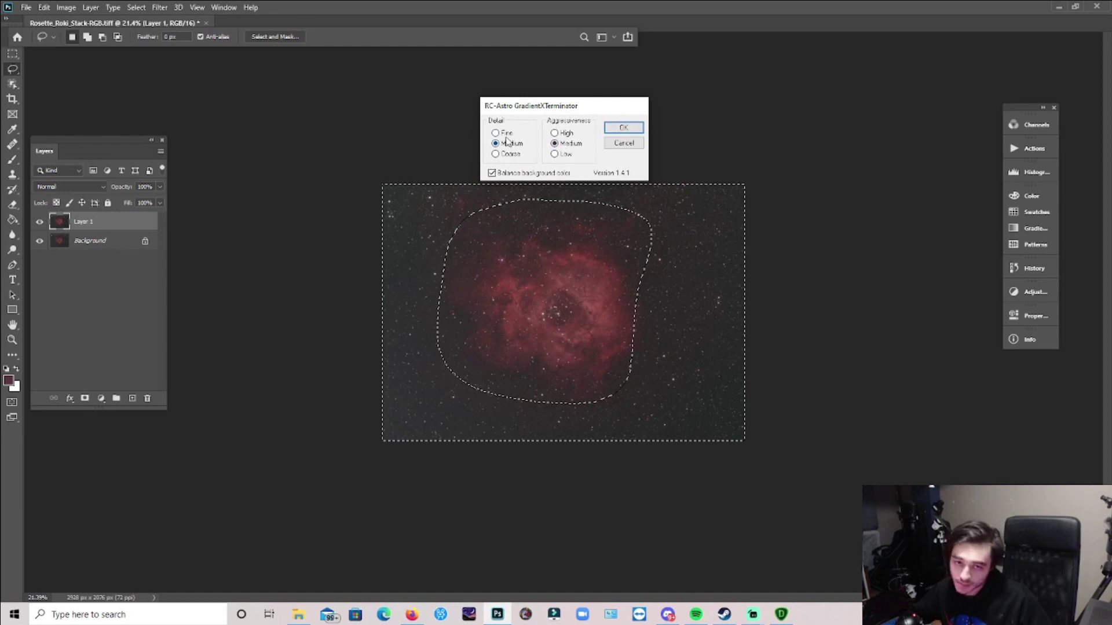
{"action": "left_click", "coordinate": [628, 127]}
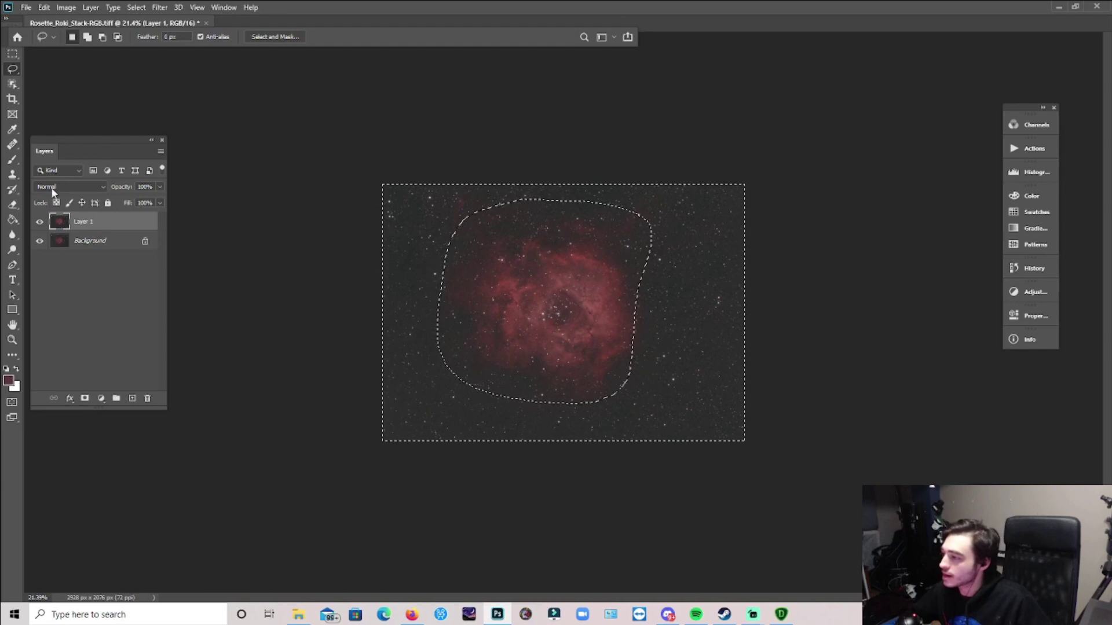
{"action": "left_click", "coordinate": [136, 7]}
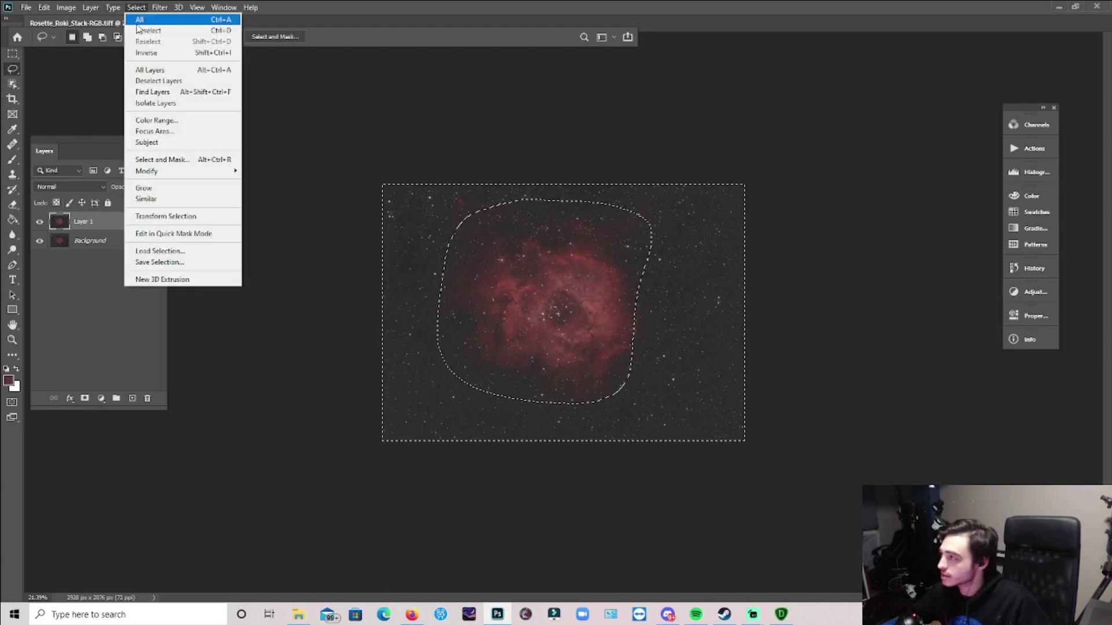
{"action": "left_click", "coordinate": [142, 30]}
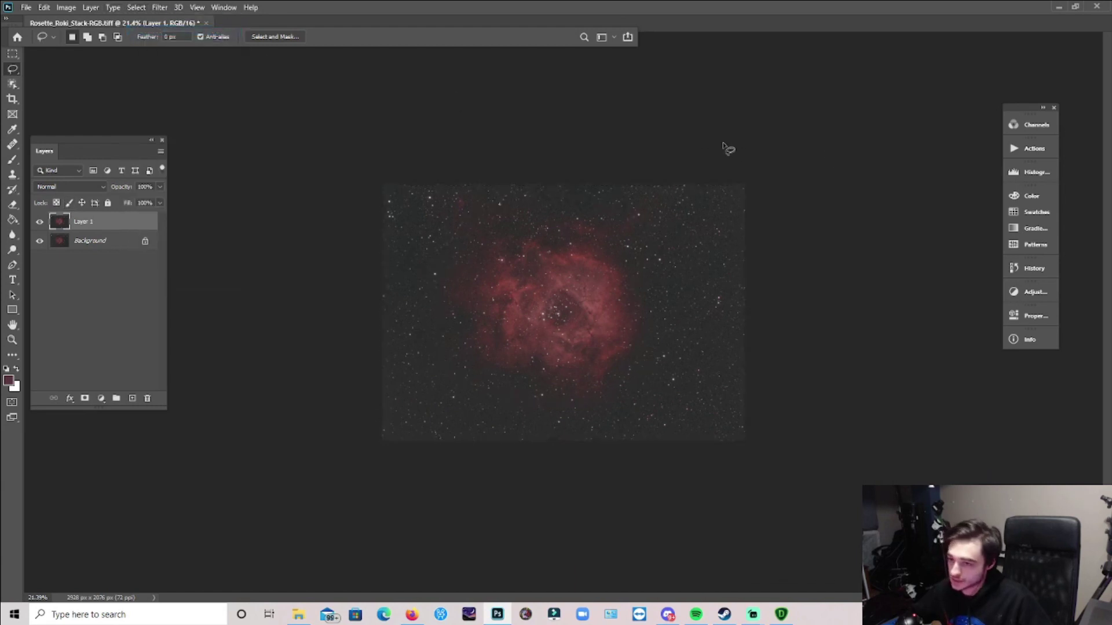
Compare the image before and after the gradient removal by switching between history states, ending on the latest one
{"action": "left_click", "coordinate": [1034, 268]}
{"action": "left_click", "coordinate": [858, 332]}
{"action": "left_click", "coordinate": [857, 344]}
{"action": "left_click", "coordinate": [856, 319]}
{"action": "left_click", "coordinate": [857, 344]}
{"action": "left_click", "coordinate": [856, 322]}
{"action": "left_click", "coordinate": [856, 344]}
{"action": "left_click", "coordinate": [849, 306]}
{"action": "left_click", "coordinate": [849, 295]}
{"action": "left_click", "coordinate": [851, 343]}
{"action": "left_click", "coordinate": [849, 297]}
{"action": "left_click", "coordinate": [851, 345]}
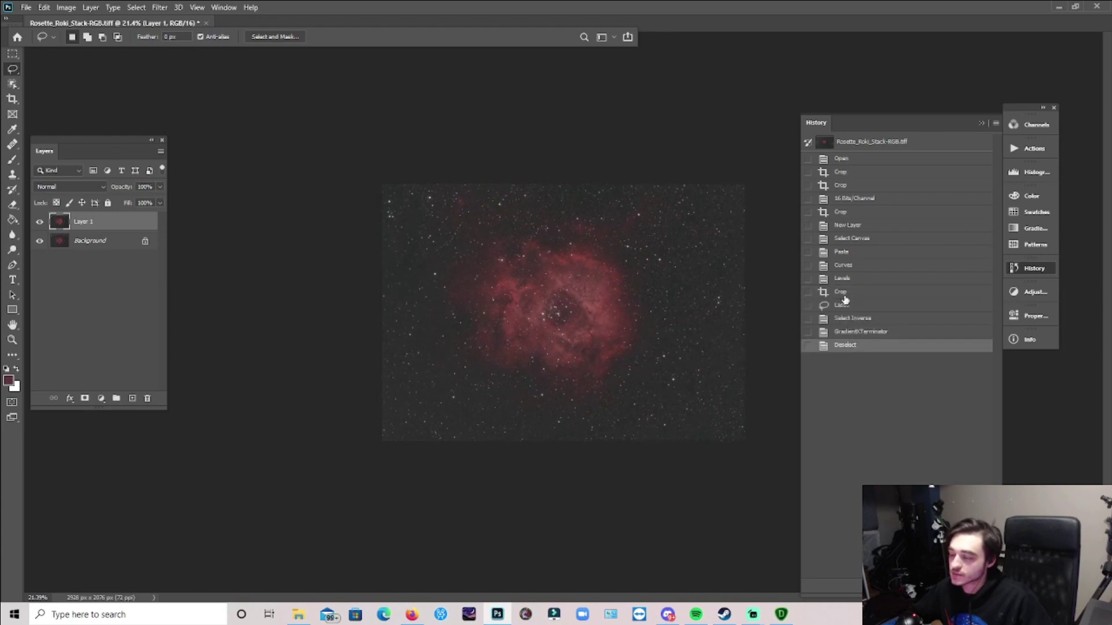
{"action": "left_click", "coordinate": [847, 294]}
{"action": "left_click", "coordinate": [848, 345]}
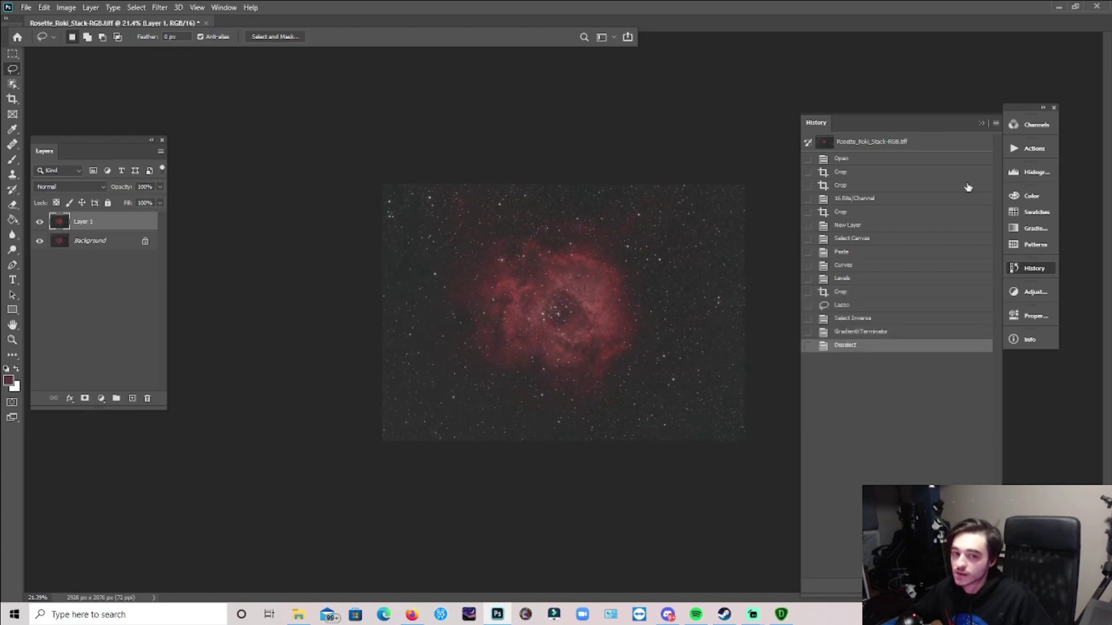
{"action": "left_click", "coordinate": [983, 123]}
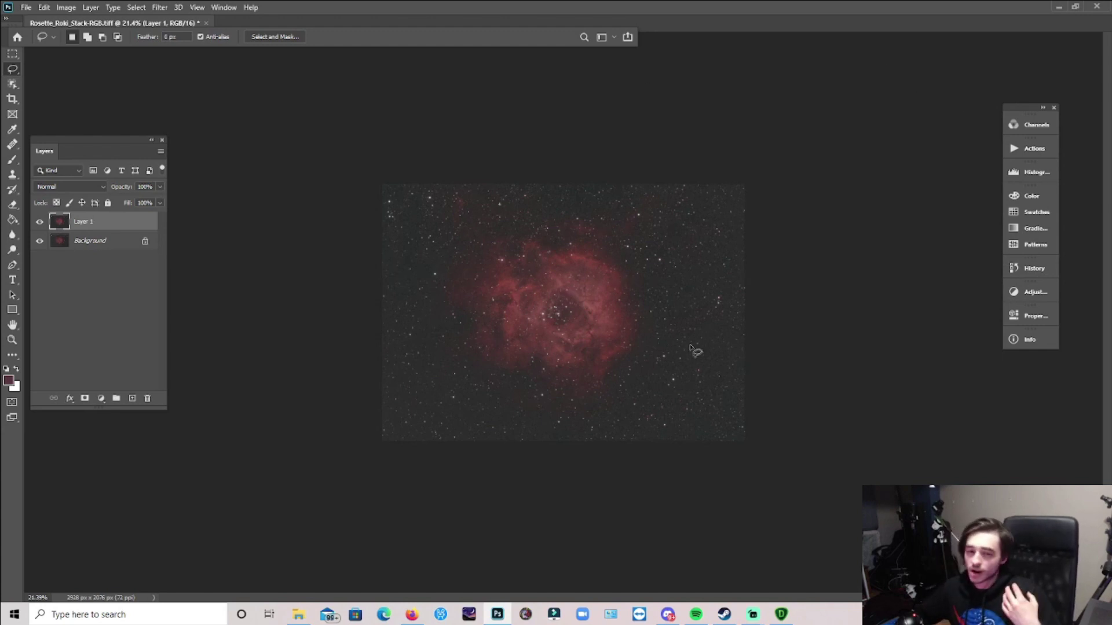
Add another layer on top and paste a full copy of Layer 1's image into it
{"action": "left_click", "coordinate": [132, 398]}
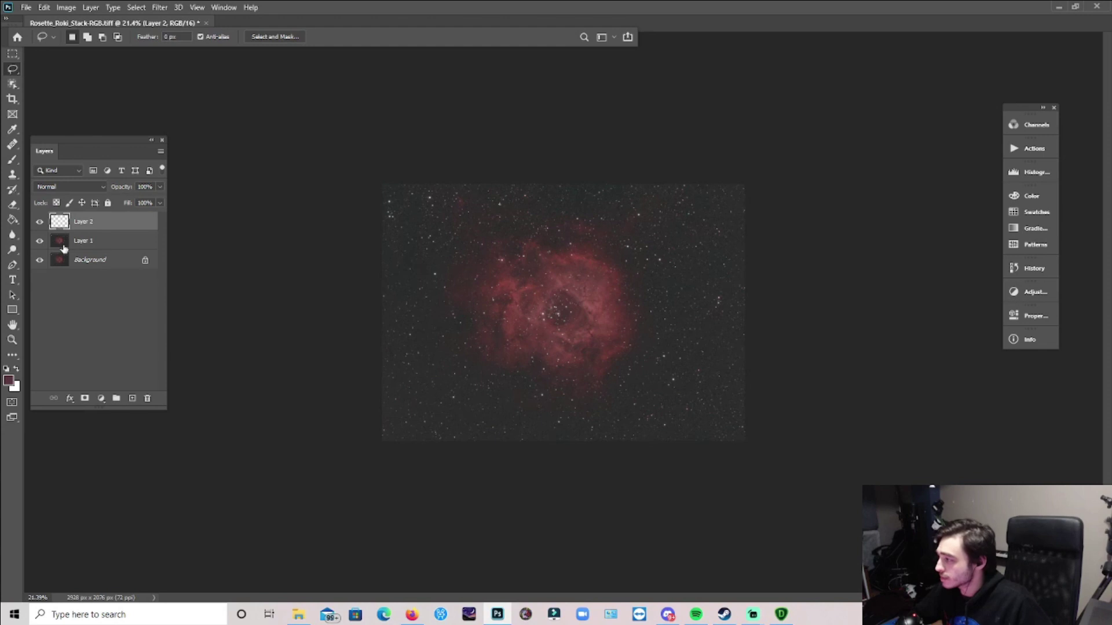
{"action": "left_click", "coordinate": [64, 249]}
{"action": "left_click", "coordinate": [64, 222]}
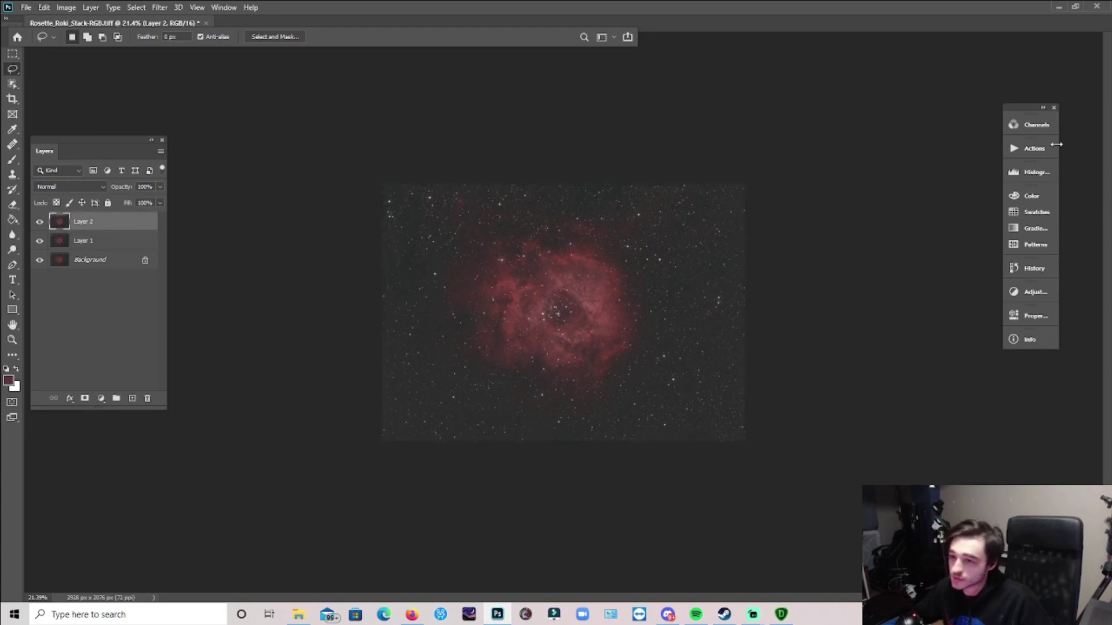
Run the Horizontal Banding Noise Reduction action from Astronomy Tools on Layer 2
{"action": "left_click", "coordinate": [1037, 149]}
{"action": "scroll", "coordinate": [907, 281], "scroll_direction": "down", "scroll_amount": 2}
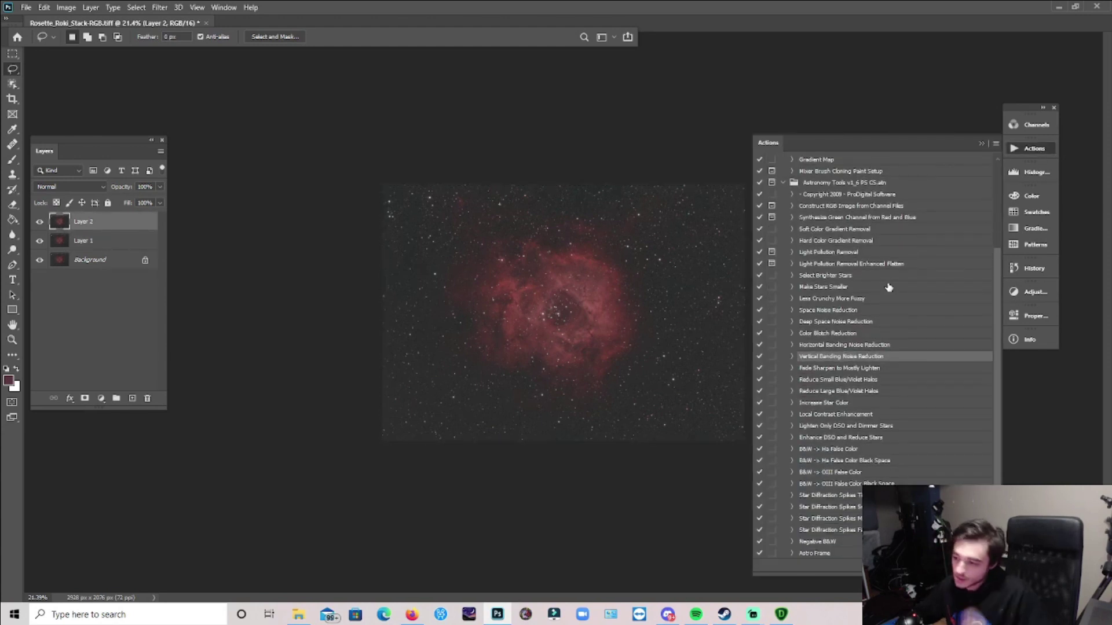
{"action": "left_click", "coordinate": [863, 345]}
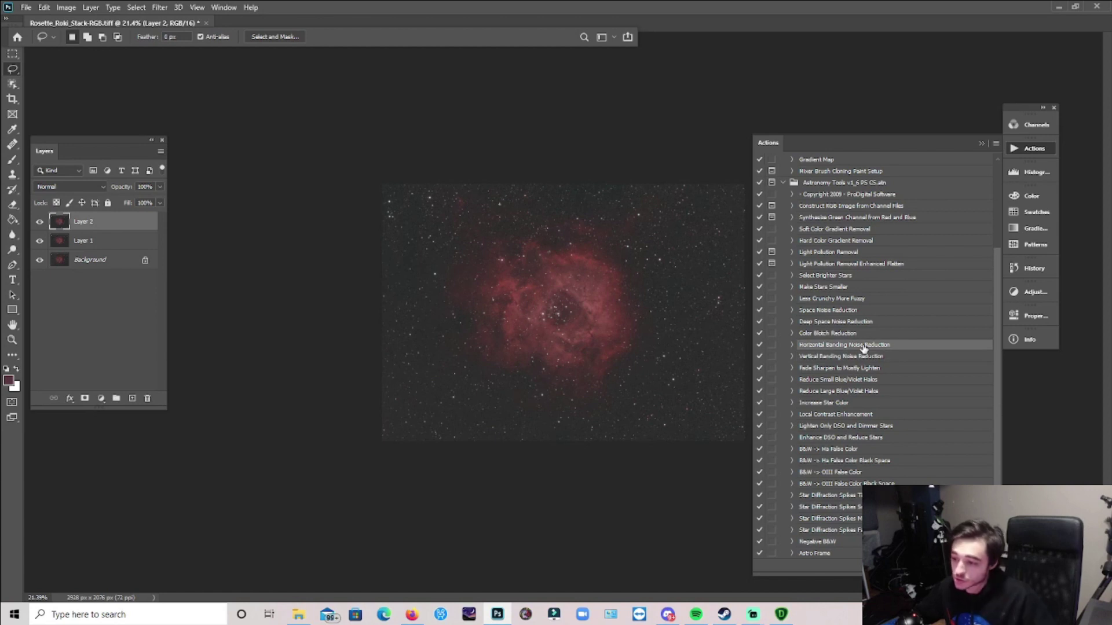
{"action": "double_click", "coordinate": [829, 346], "text": "ctrl"}
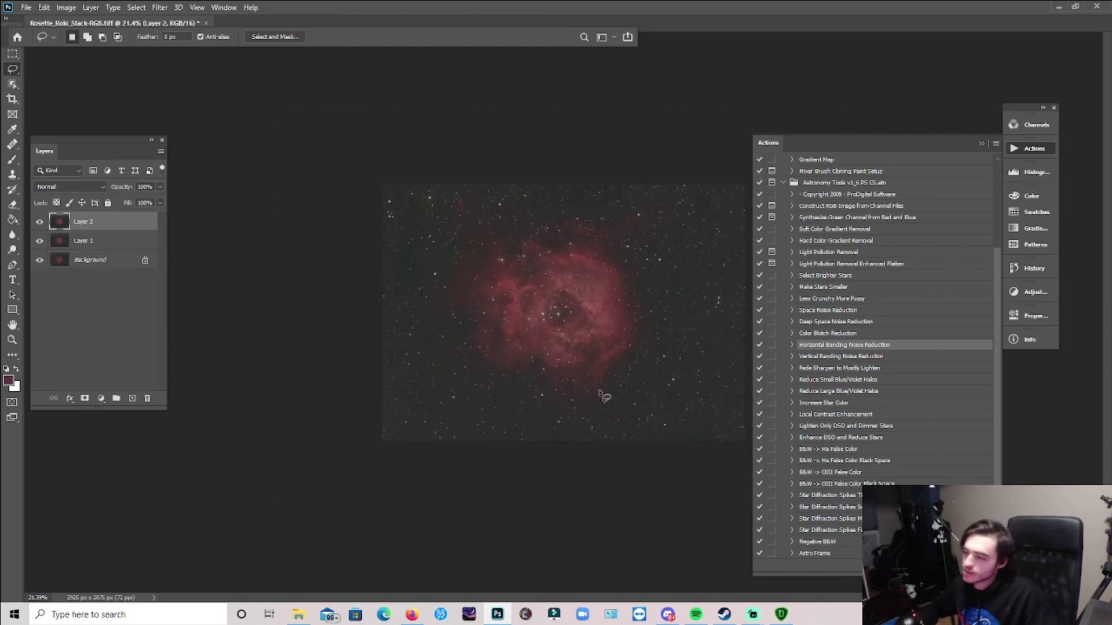
Run the Vertical Banding Noise Reduction action from Astronomy Tools on Layer 2
{"action": "left_click", "coordinate": [916, 356]}
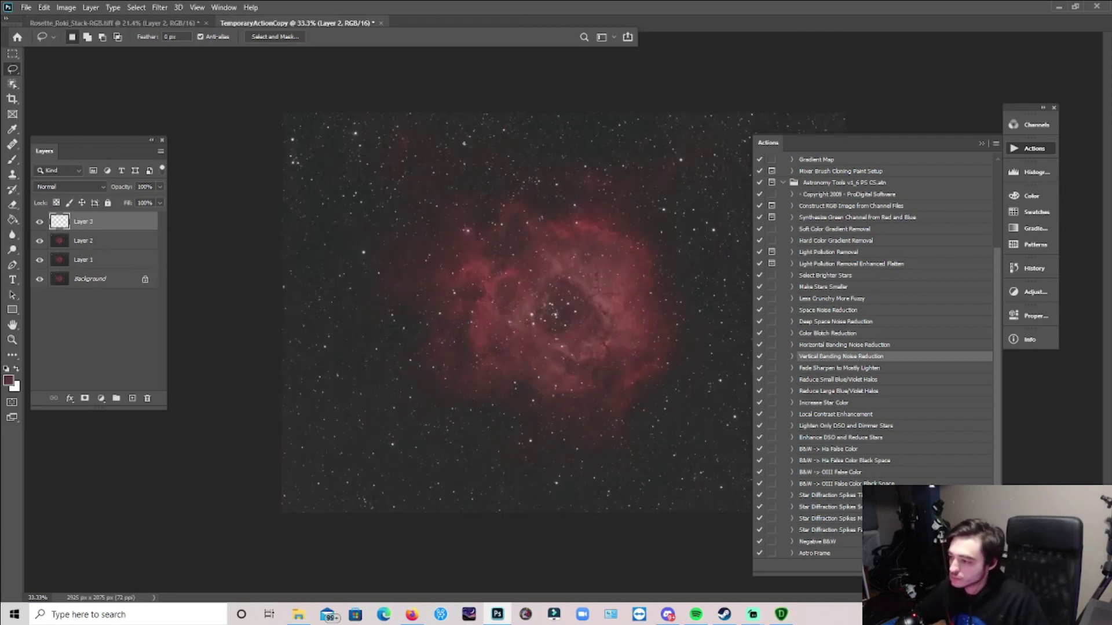
{"action": "left_click", "coordinate": [976, 141]}
{"action": "left_click", "coordinate": [12, 340]}
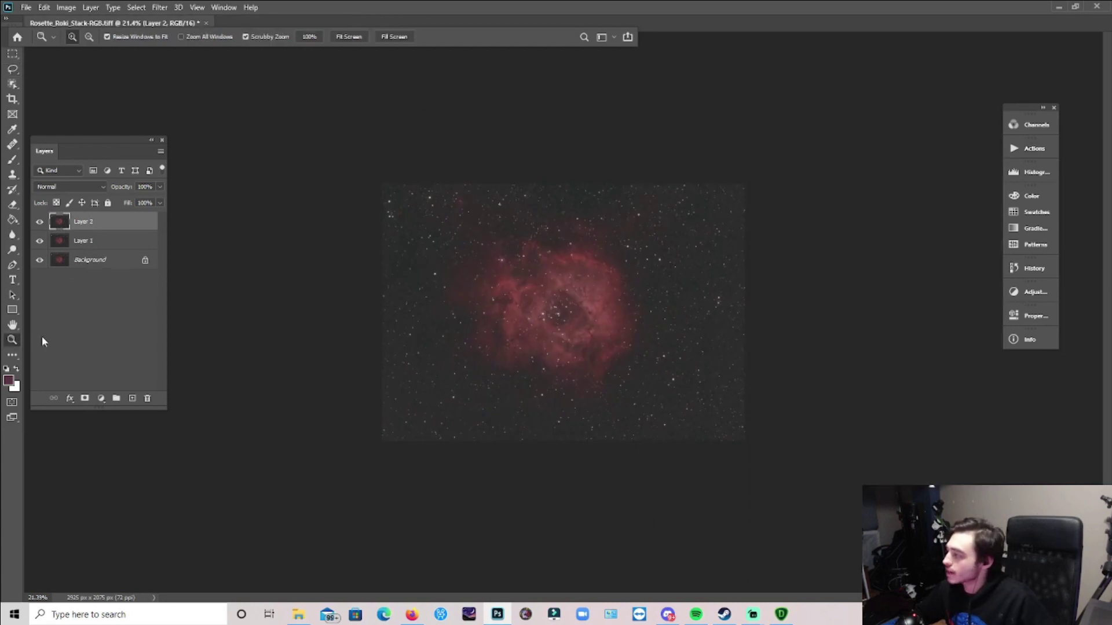
Add a third layer above Layer 2 and paste a full copy of Layer 2's image into it
{"action": "left_click", "coordinate": [547, 345]}
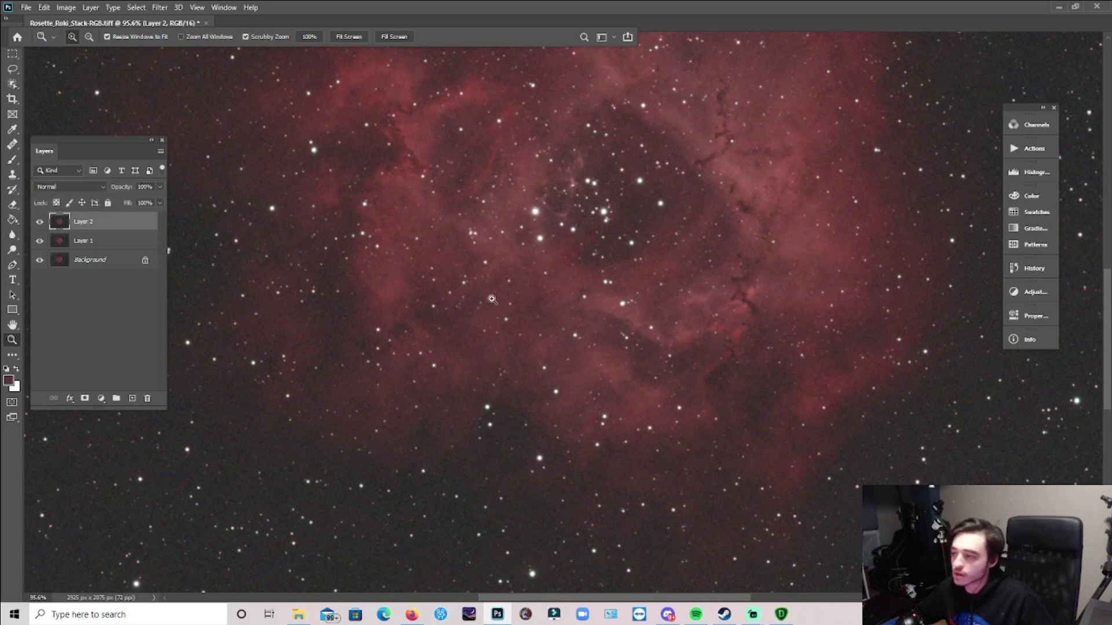
{"action": "left_click", "coordinate": [467, 296]}
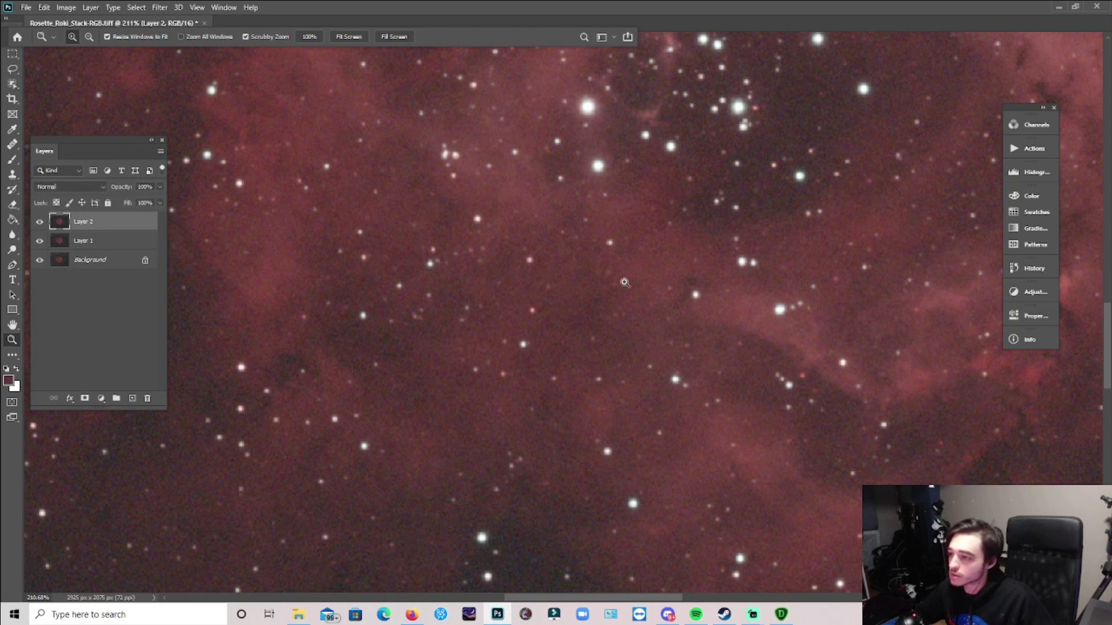
{"action": "left_click_drag", "start_coordinate": [617, 281], "coordinate": [582, 229]}
{"action": "left_click_drag", "start_coordinate": [579, 319], "coordinate": [596, 315]}
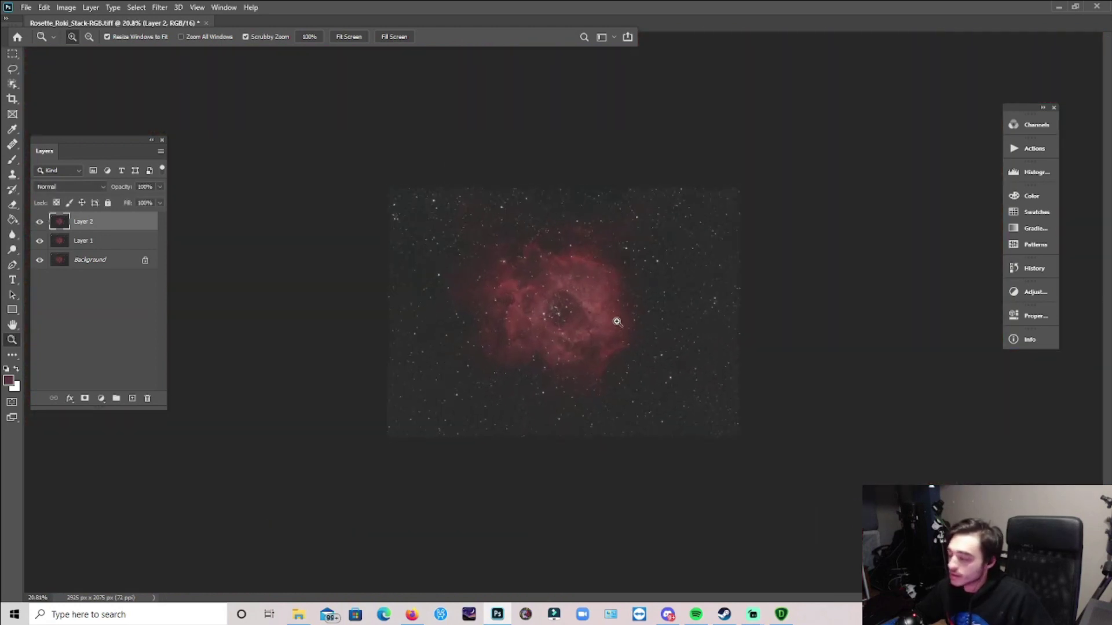
{"action": "left_click", "coordinate": [132, 399]}
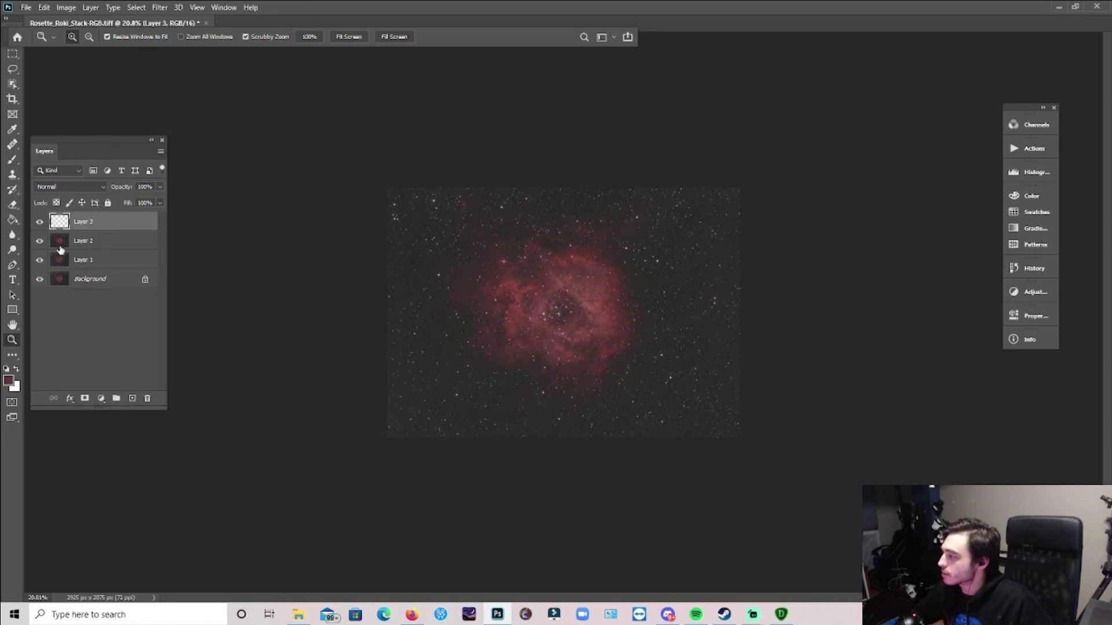
{"action": "left_click", "coordinate": [64, 248]}
{"action": "key", "text": "ctrl+a"}
{"action": "key", "text": "ctrl+c"}
{"action": "left_click", "coordinate": [65, 228]}
{"action": "key", "text": "ctrl+v"}
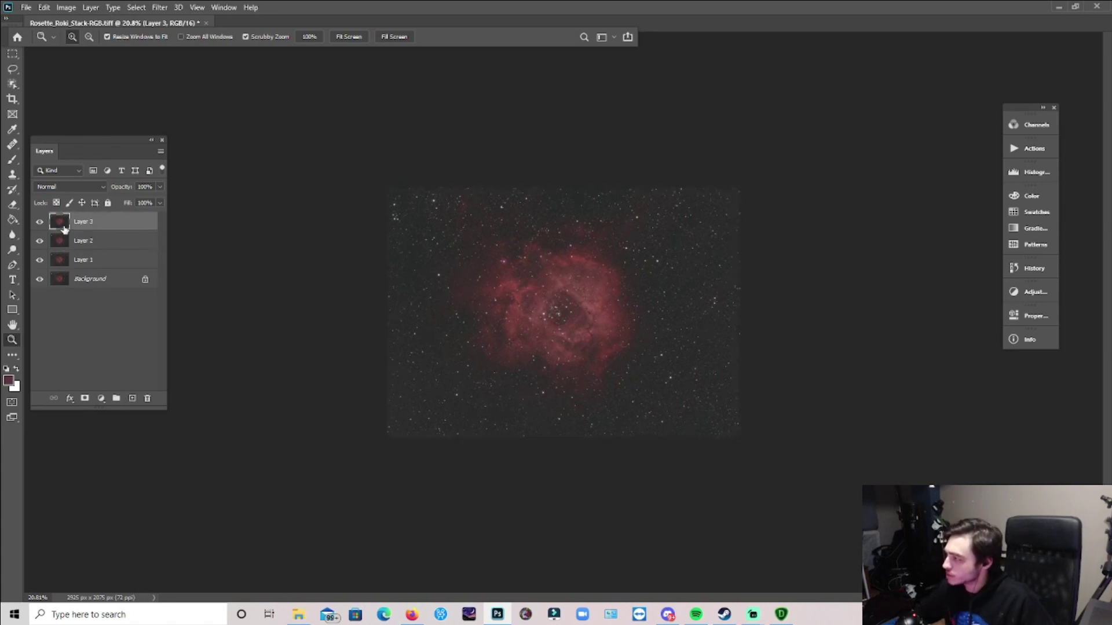
Apply the Camera Raw Filter to Layer 3 with increased Clarity, checking the effect on the nebula
{"action": "left_click", "coordinate": [159, 8]}
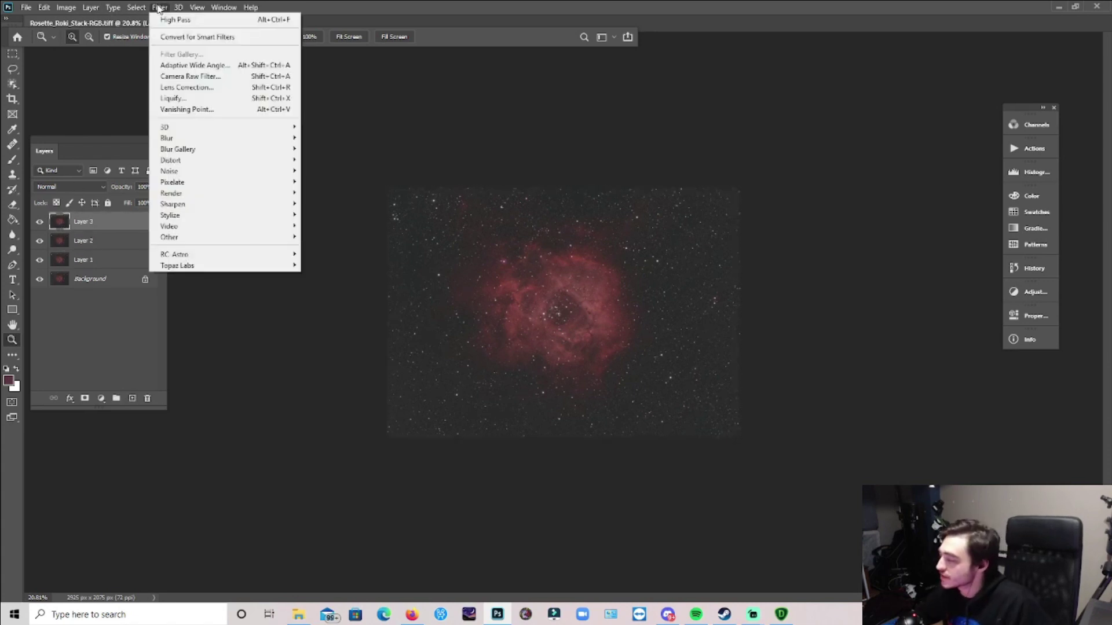
{"action": "left_click", "coordinate": [192, 77]}
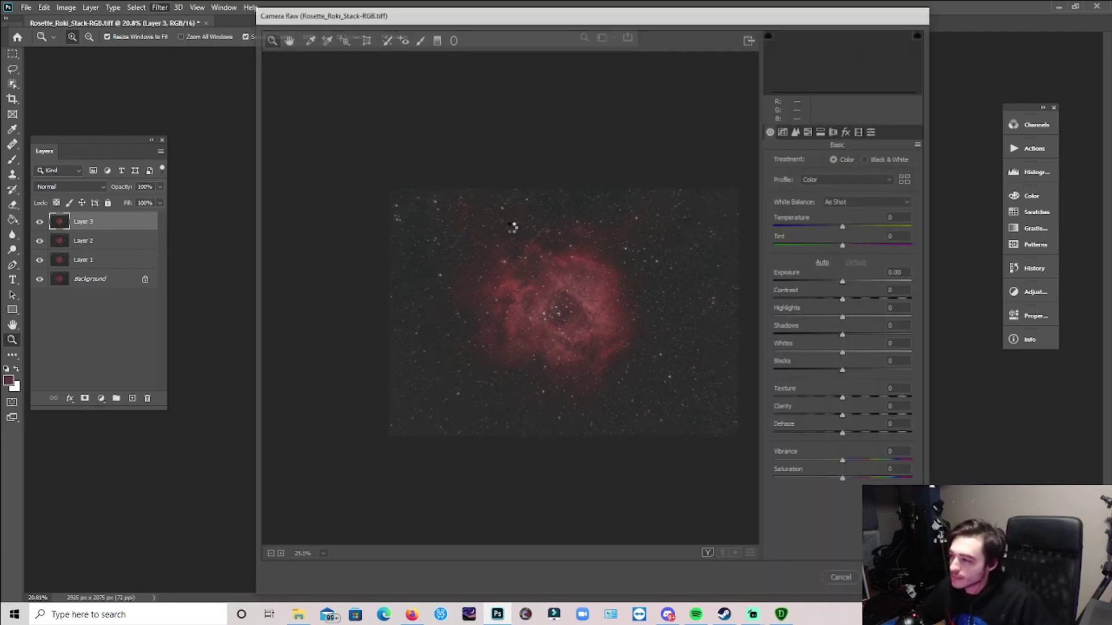
{"action": "left_click_drag", "start_coordinate": [846, 416], "coordinate": [860, 418]}
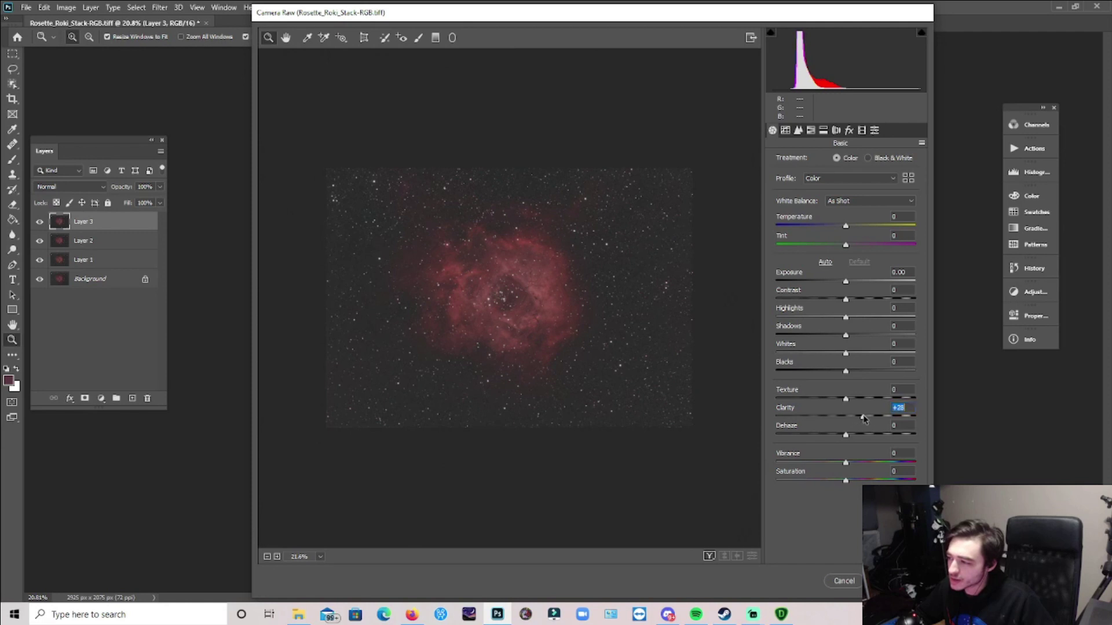
{"action": "left_click", "coordinate": [469, 313]}
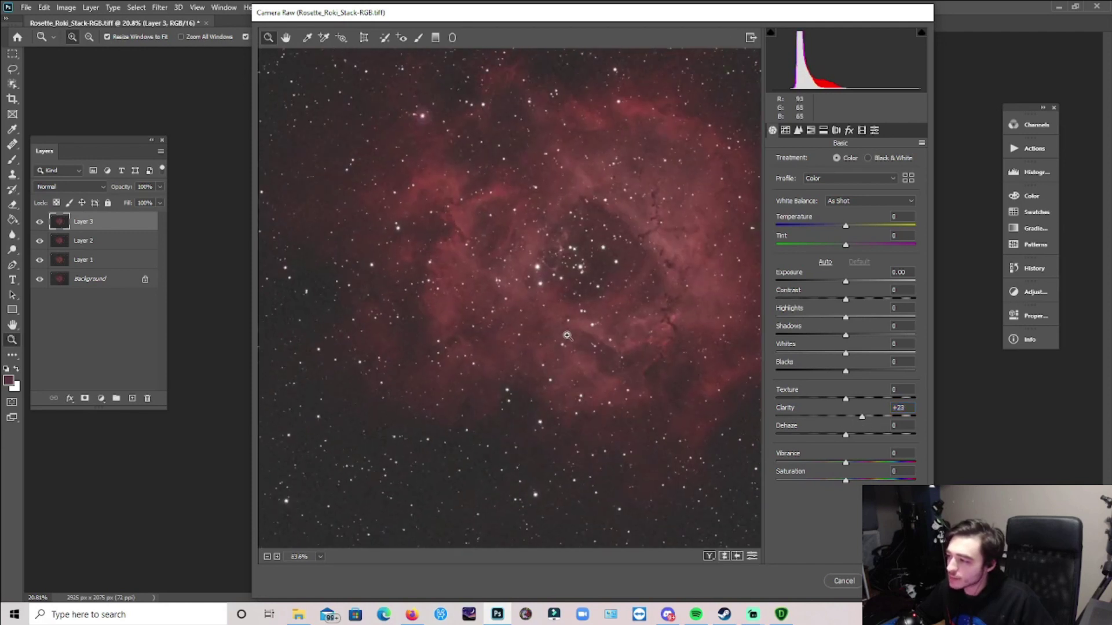
{"action": "key", "text": "ctrl+0"}
{"action": "left_click", "coordinate": [534, 307]}
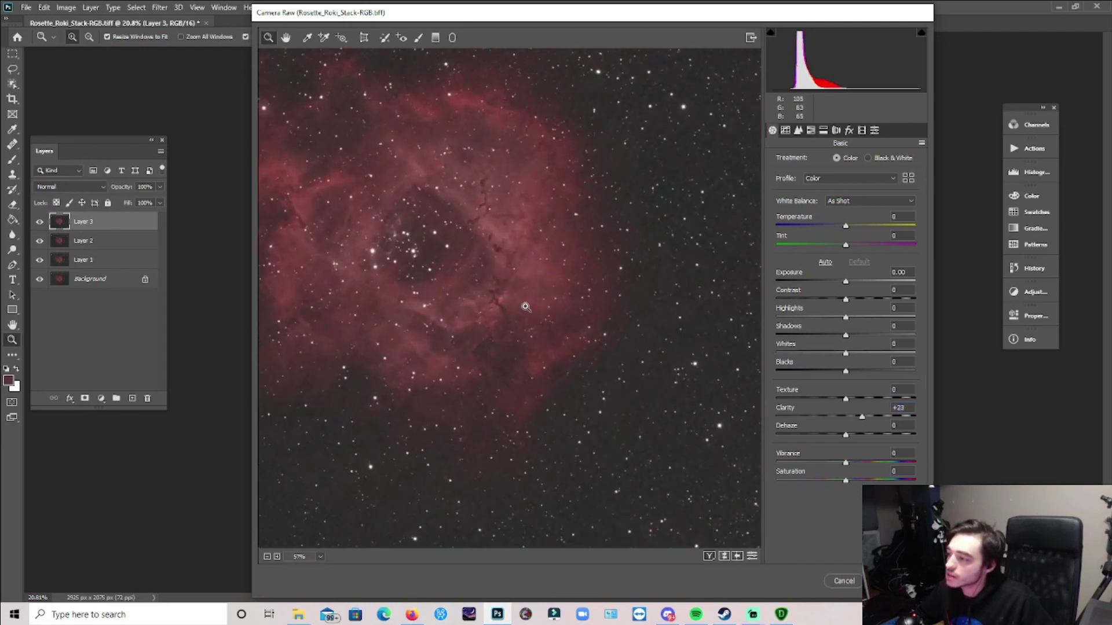
{"action": "key", "text": "ctrl+0"}
{"action": "left_click_drag", "start_coordinate": [862, 417], "coordinate": [889, 416]}
{"action": "key", "text": "ctrl+minus"}
{"action": "left_click", "coordinate": [885, 417]}
{"action": "key", "text": "Return"}
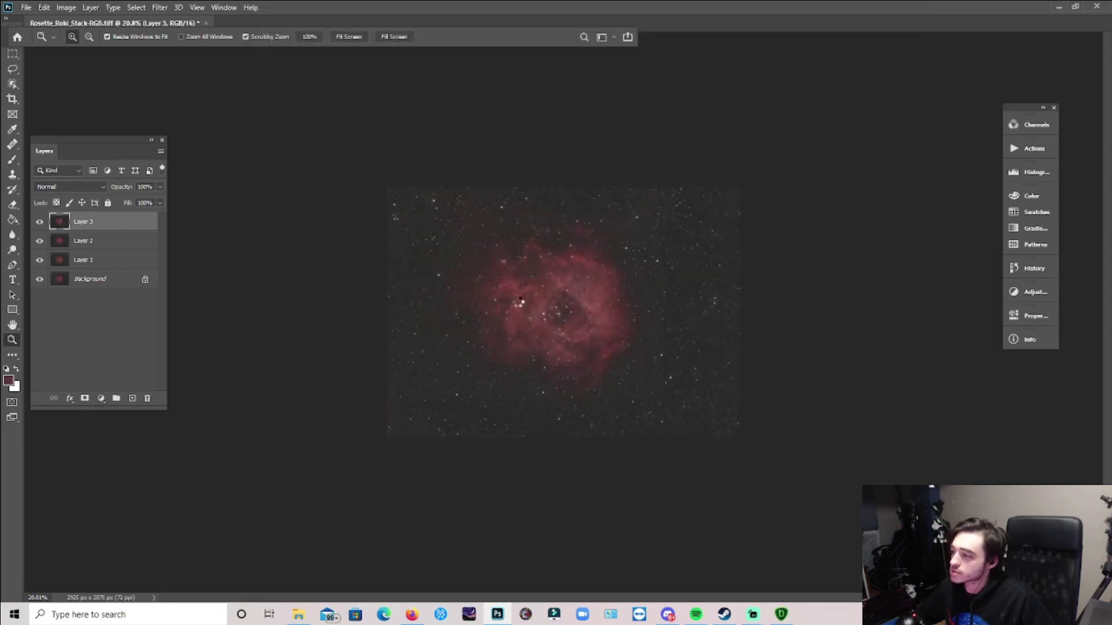
Compare the nebula with and without the clarity adjustment by toggling Layer 3's visibility, ending with it shown
{"action": "left_click_drag", "start_coordinate": [585, 316], "coordinate": [607, 316]}
{"action": "left_click", "coordinate": [39, 222]}
{"action": "left_click", "coordinate": [39, 222]}
{"action": "left_click", "coordinate": [39, 221]}
{"action": "left_click", "coordinate": [39, 222]}
{"action": "left_click", "coordinate": [40, 221]}
{"action": "left_click", "coordinate": [40, 222]}
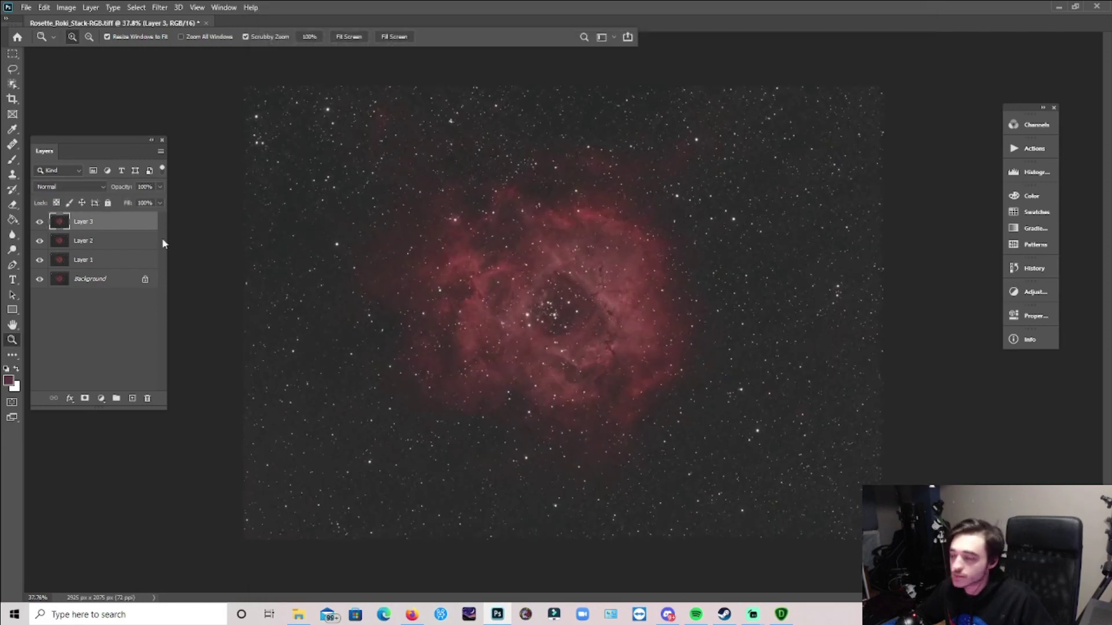
{"action": "left_click_drag", "start_coordinate": [581, 325], "coordinate": [558, 315]}
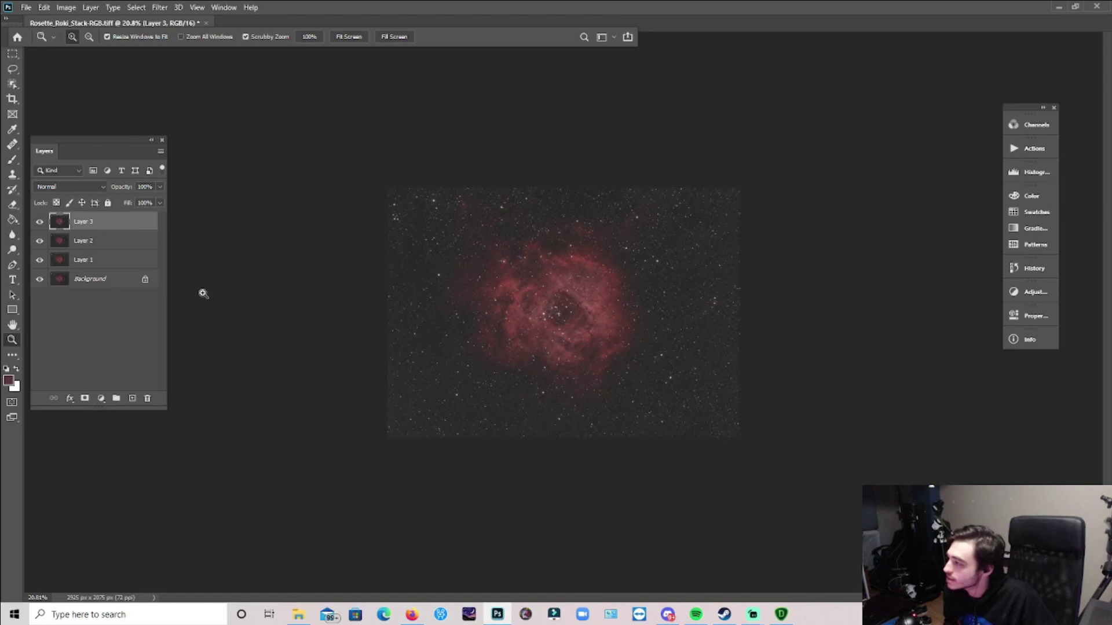
Select the stars with Color Range set to Highlights, adjusting the fuzziness and range
{"action": "left_click", "coordinate": [136, 8]}
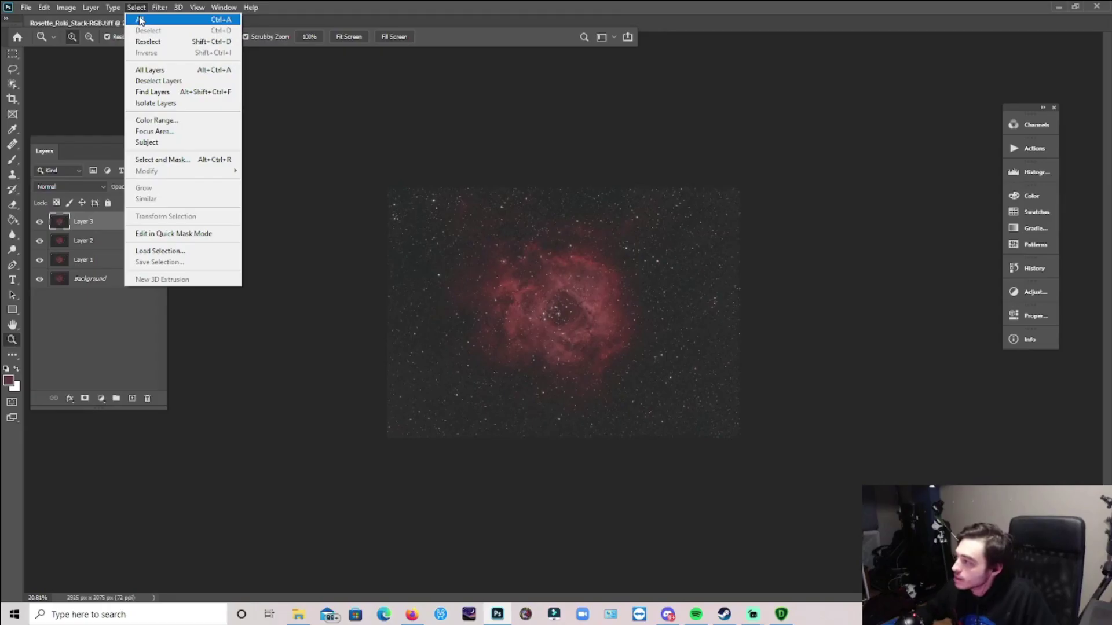
{"action": "left_click", "coordinate": [145, 120]}
{"action": "left_click", "coordinate": [185, 211]}
{"action": "left_click", "coordinate": [174, 321]}
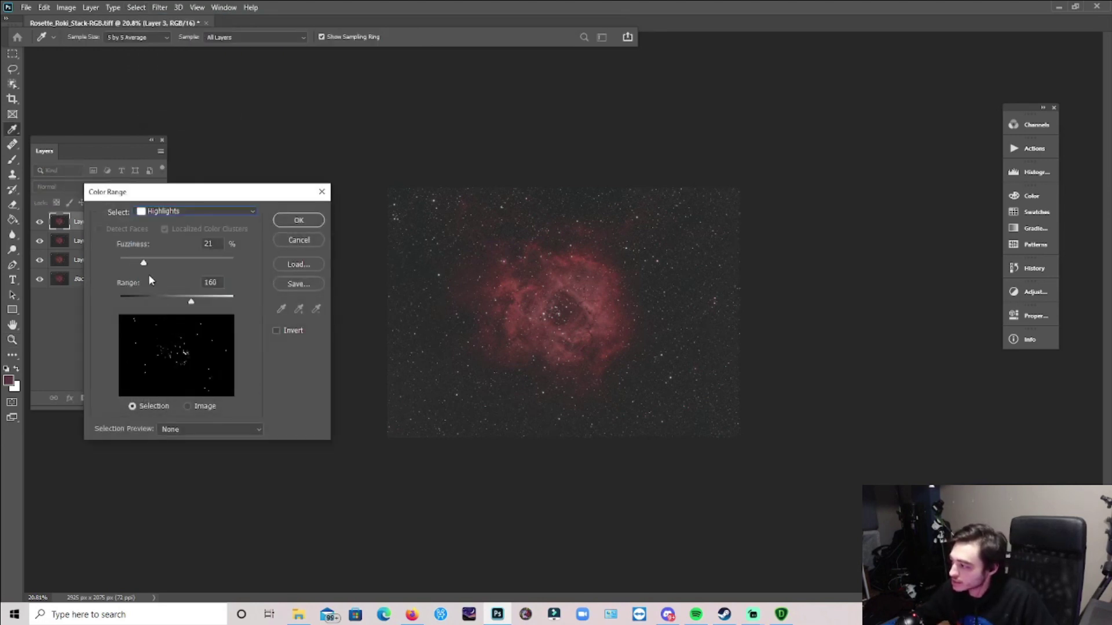
{"action": "left_click_drag", "start_coordinate": [177, 296], "coordinate": [204, 305]}
{"action": "left_click_drag", "start_coordinate": [143, 262], "coordinate": [156, 264]}
{"action": "left_click", "coordinate": [299, 220]}
{"action": "key", "text": "z"}
{"action": "left_click_drag", "start_coordinate": [555, 319], "coordinate": [173, 52]}
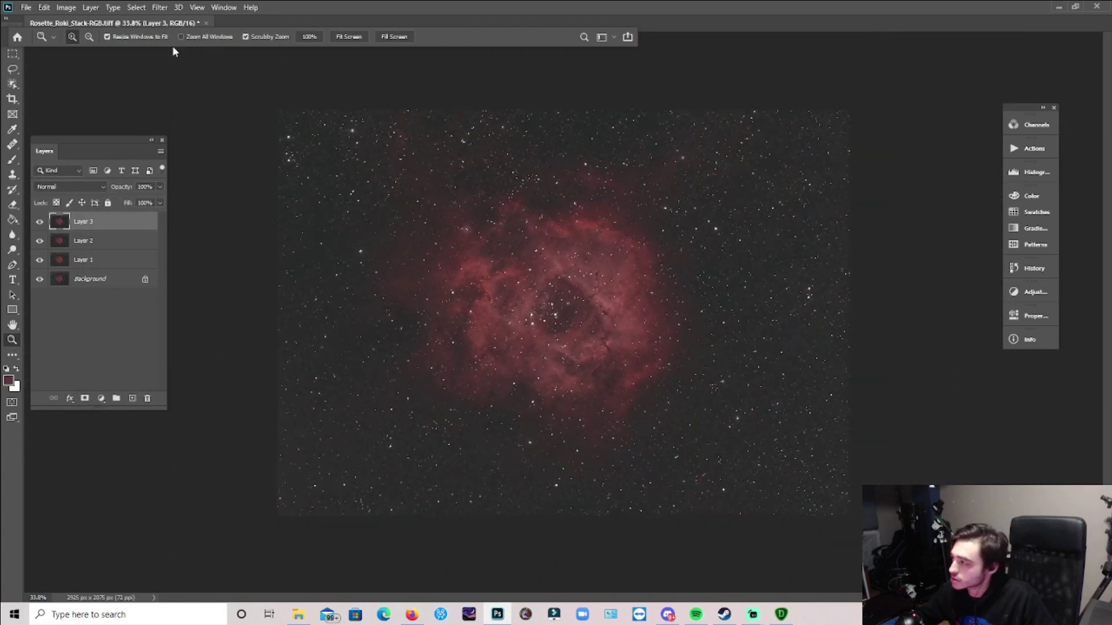
Expand the star selection by 2 pixels
{"action": "left_click_drag", "start_coordinate": [555, 310], "coordinate": [593, 369]}
{"action": "left_click", "coordinate": [159, 7]}
{"action": "mouse_move", "coordinate": [145, 9]}
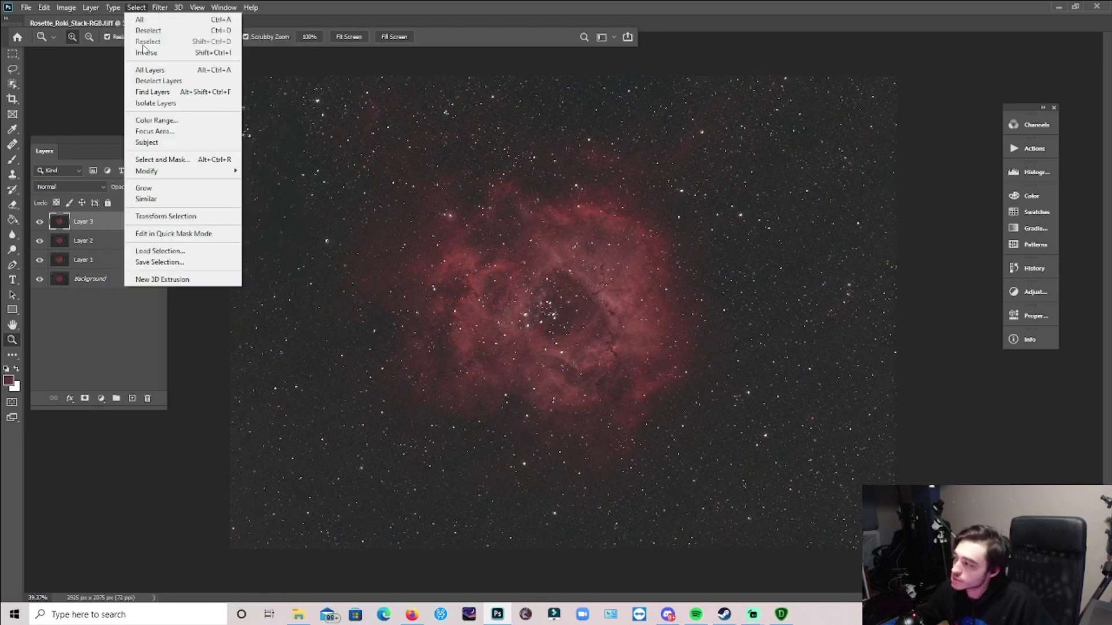
{"action": "mouse_move", "coordinate": [146, 171]}
{"action": "left_click", "coordinate": [283, 195]}
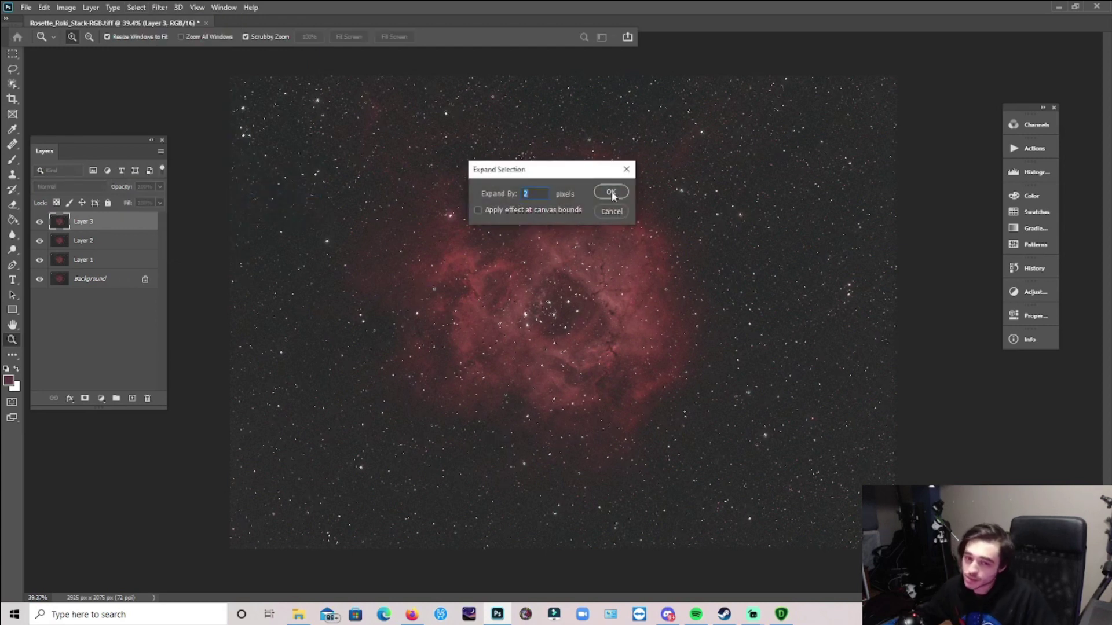
{"action": "left_click", "coordinate": [610, 193]}
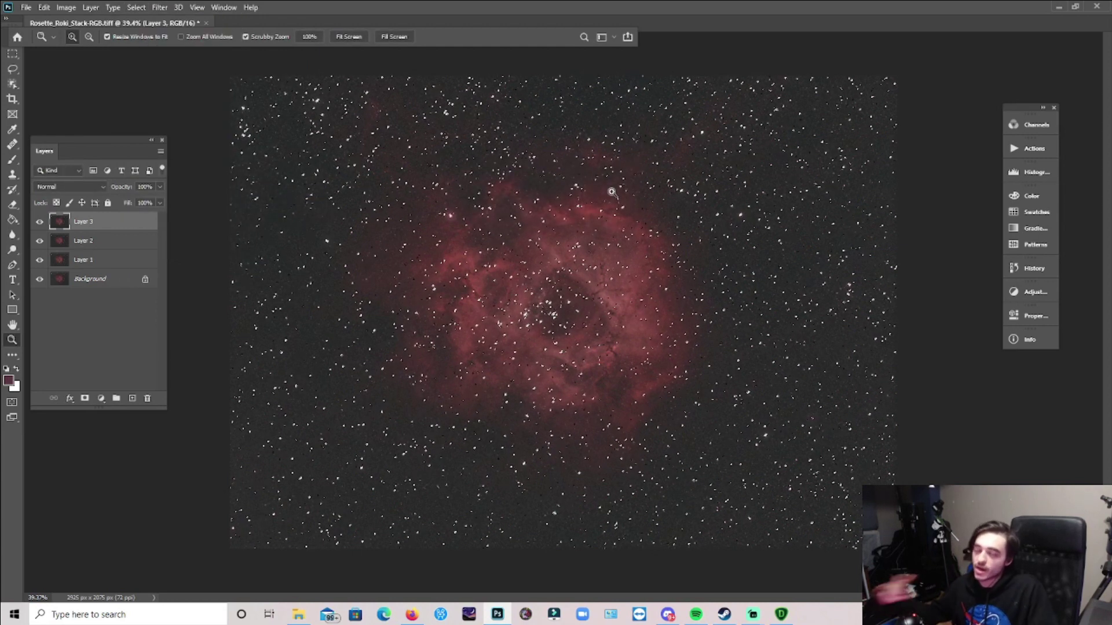
Feather the expanded star selection
{"action": "left_click", "coordinate": [137, 7]}
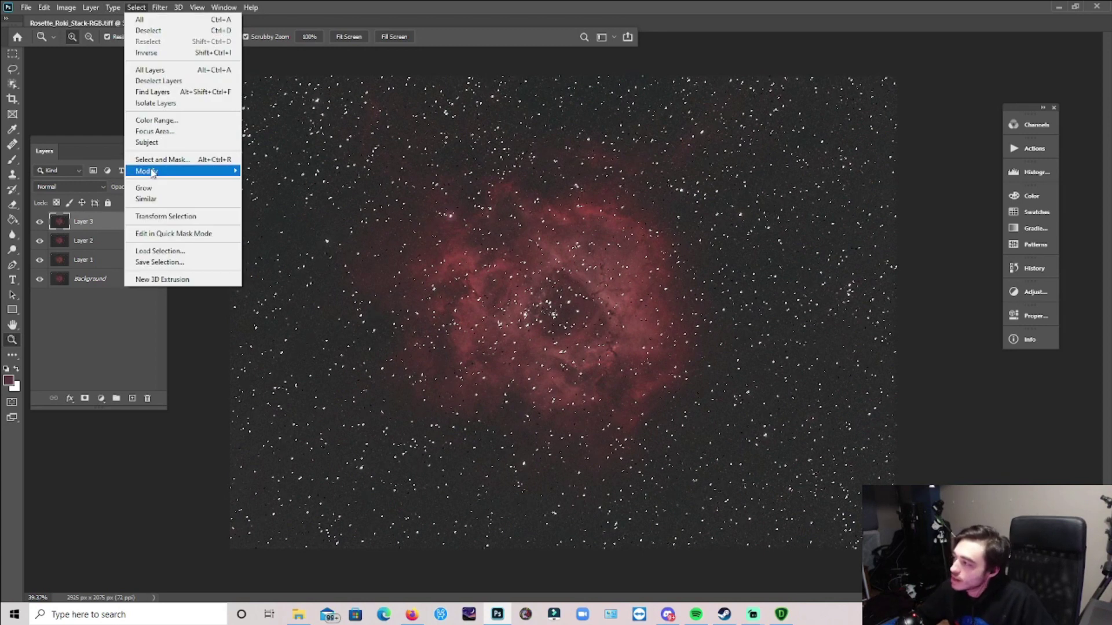
{"action": "mouse_move", "coordinate": [154, 173]}
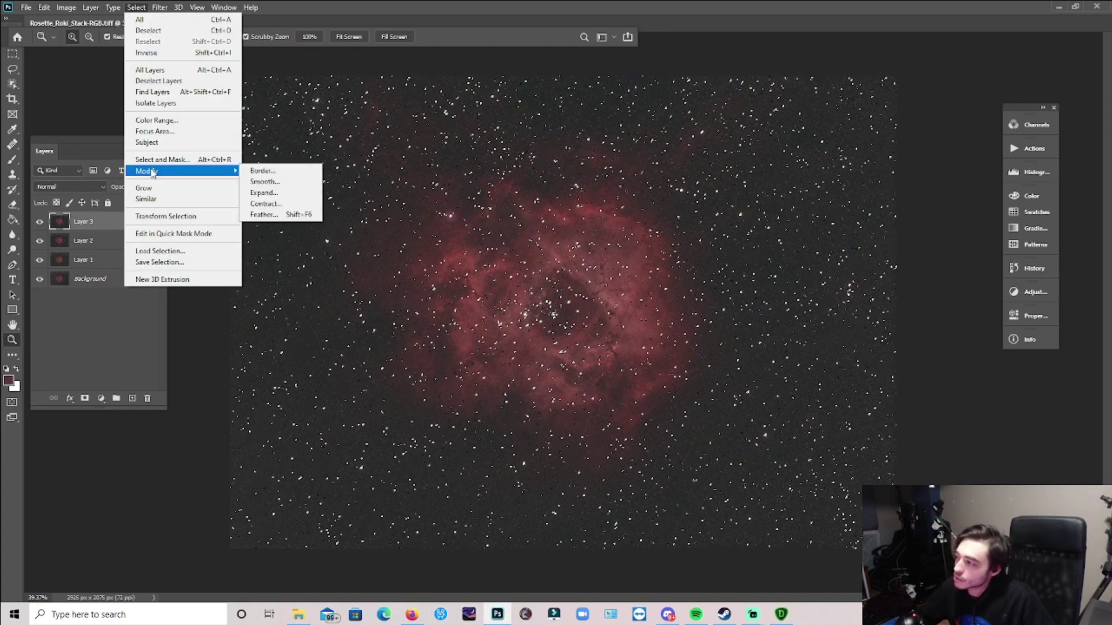
{"action": "left_click", "coordinate": [292, 215]}
{"action": "left_click", "coordinate": [611, 191]}
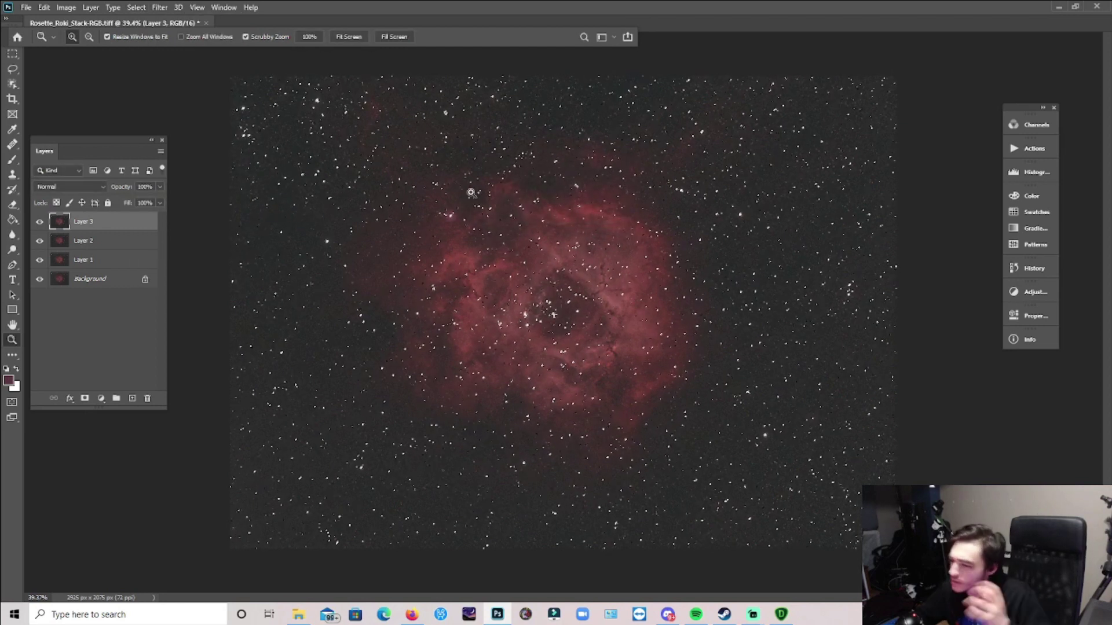
Start the Minimum filter on the selected stars with Roundness preserved and preview a radius of 2.9 pixels
{"action": "left_click", "coordinate": [136, 8]}
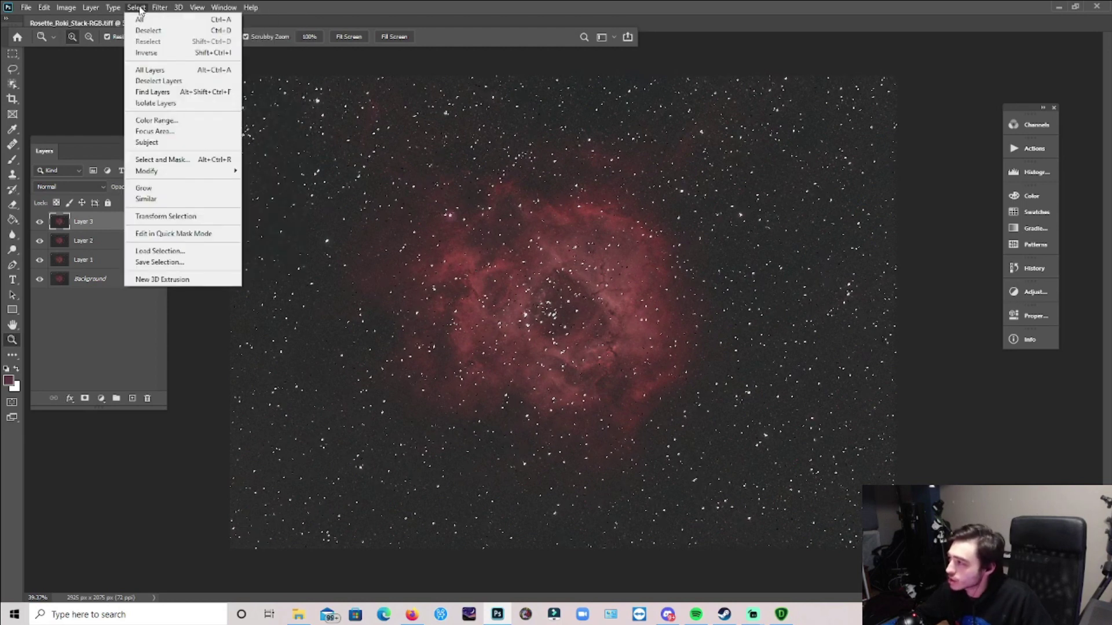
{"action": "mouse_move", "coordinate": [159, 8]}
{"action": "mouse_move", "coordinate": [220, 237]}
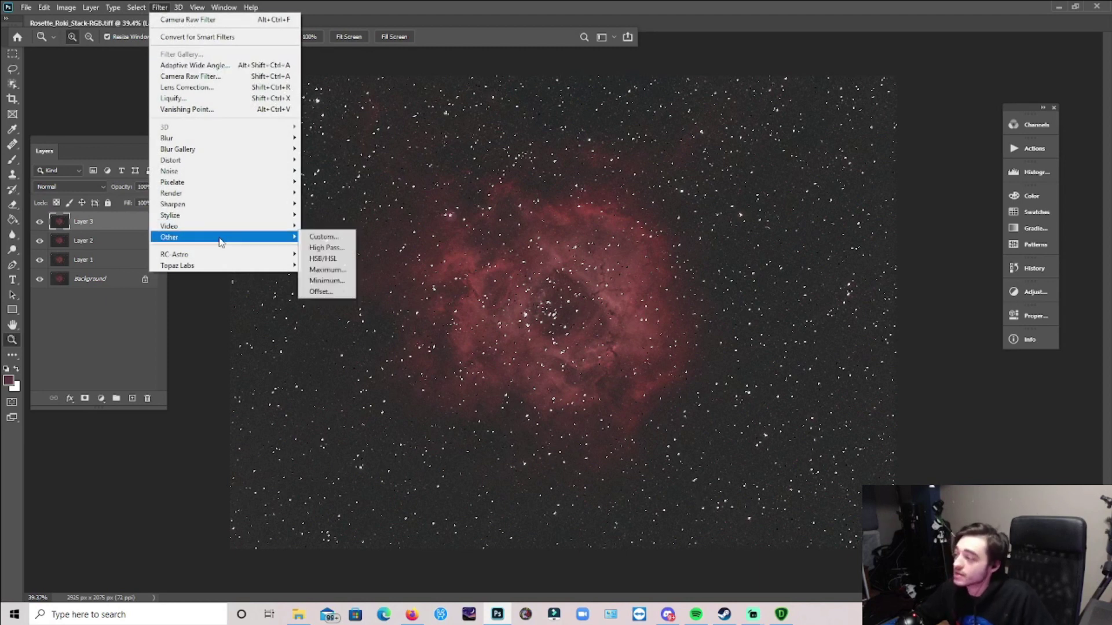
{"action": "left_click", "coordinate": [325, 283]}
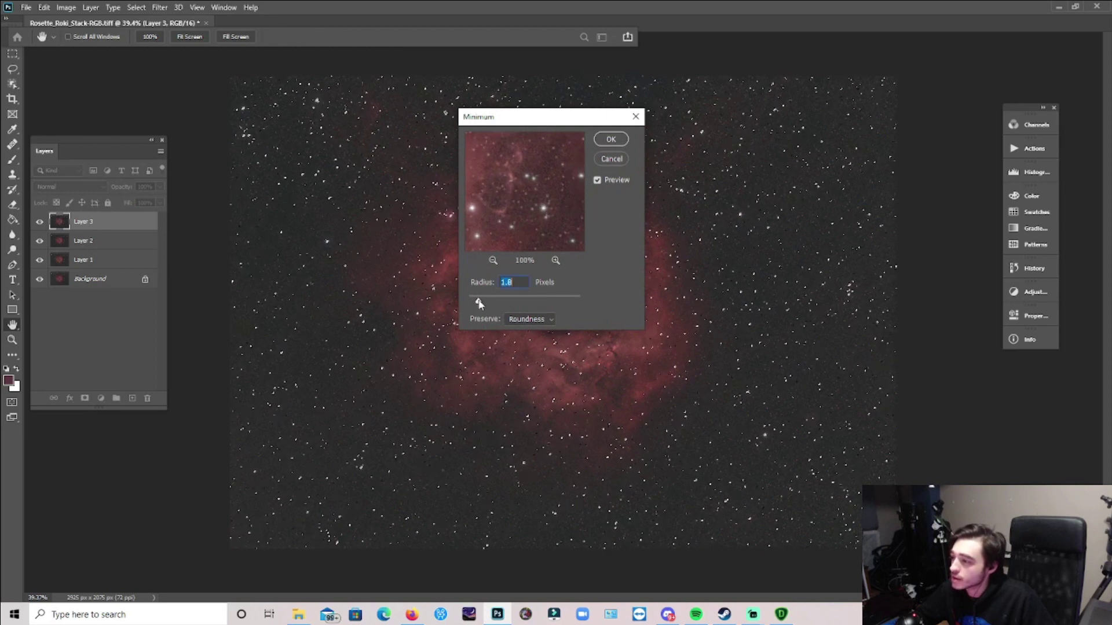
{"action": "left_click_drag", "start_coordinate": [480, 304], "coordinate": [487, 304]}
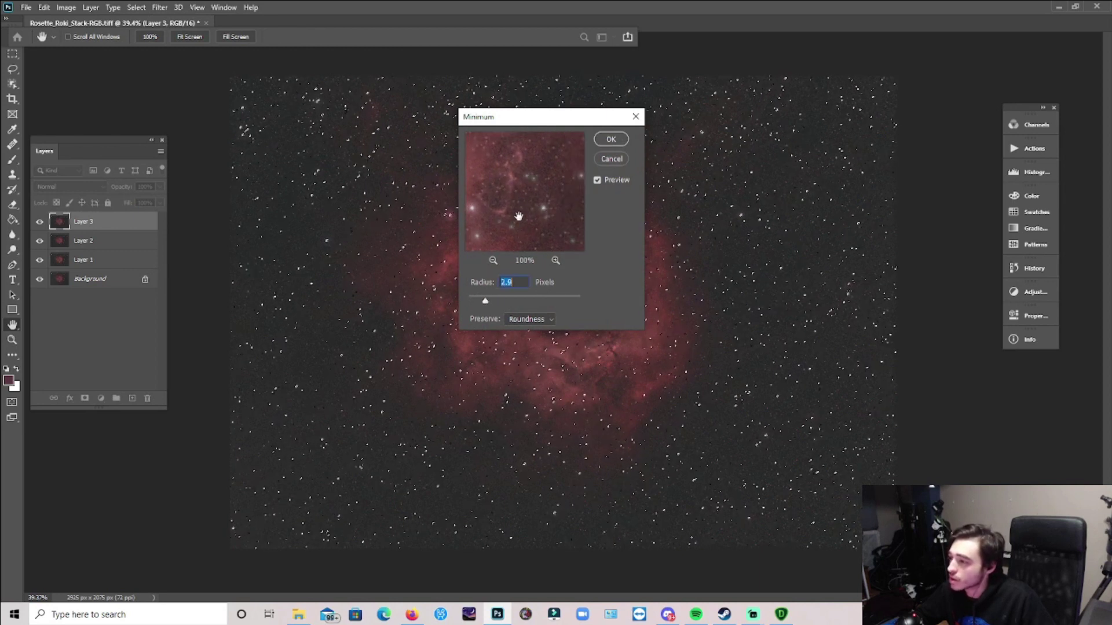
{"action": "left_click", "coordinate": [555, 261]}
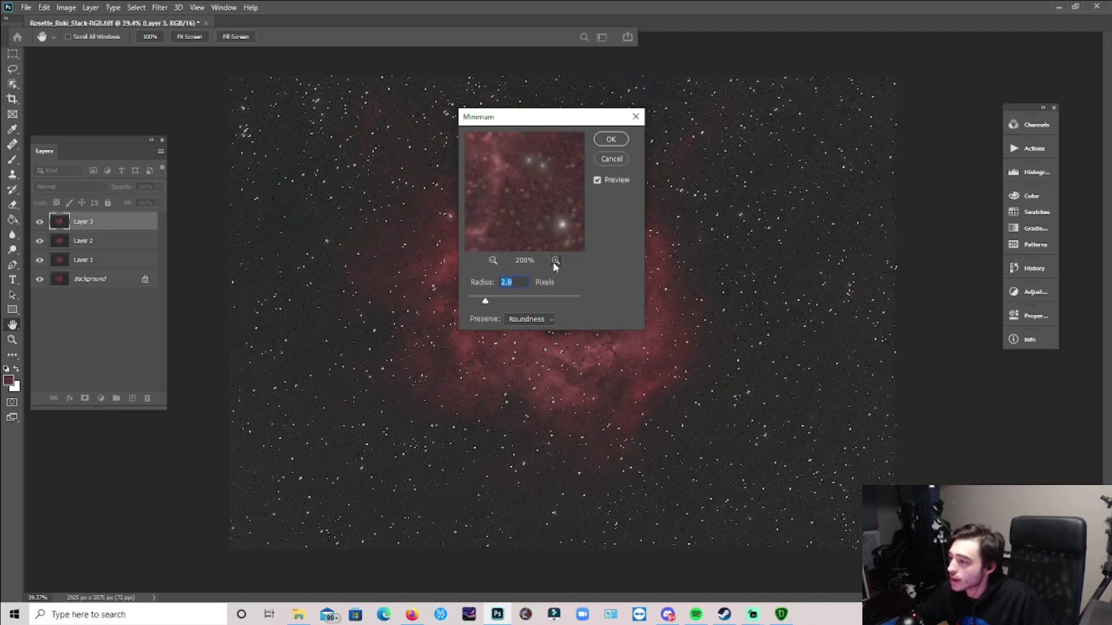
Lower the Minimum filter's radius to 1.2 pixels while checking the preview, and apply it to the selected stars
{"action": "left_click_drag", "start_coordinate": [486, 301], "coordinate": [473, 303]}
{"action": "left_click", "coordinate": [493, 260]}
{"action": "left_click", "coordinate": [493, 260]}
{"action": "left_click", "coordinate": [493, 260]}
{"action": "left_click", "coordinate": [493, 260]}
{"action": "left_click", "coordinate": [493, 260]}
{"action": "left_click", "coordinate": [492, 260]}
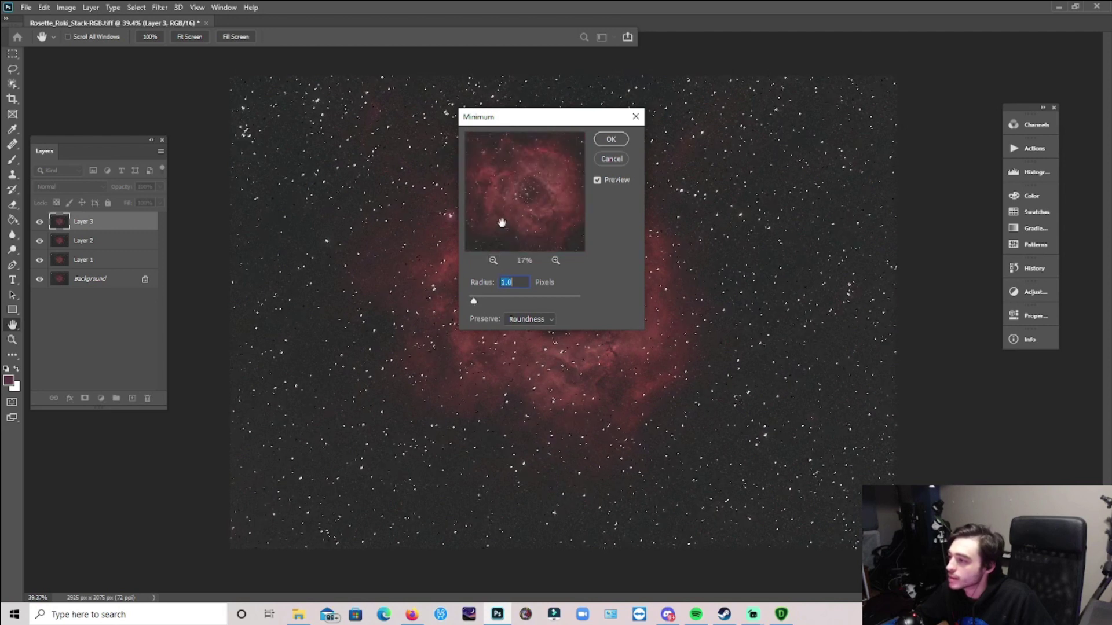
{"action": "left_click", "coordinate": [555, 260]}
{"action": "left_click", "coordinate": [555, 260]}
{"action": "left_click", "coordinate": [555, 260]}
{"action": "left_click_drag", "start_coordinate": [473, 304], "coordinate": [475, 302]}
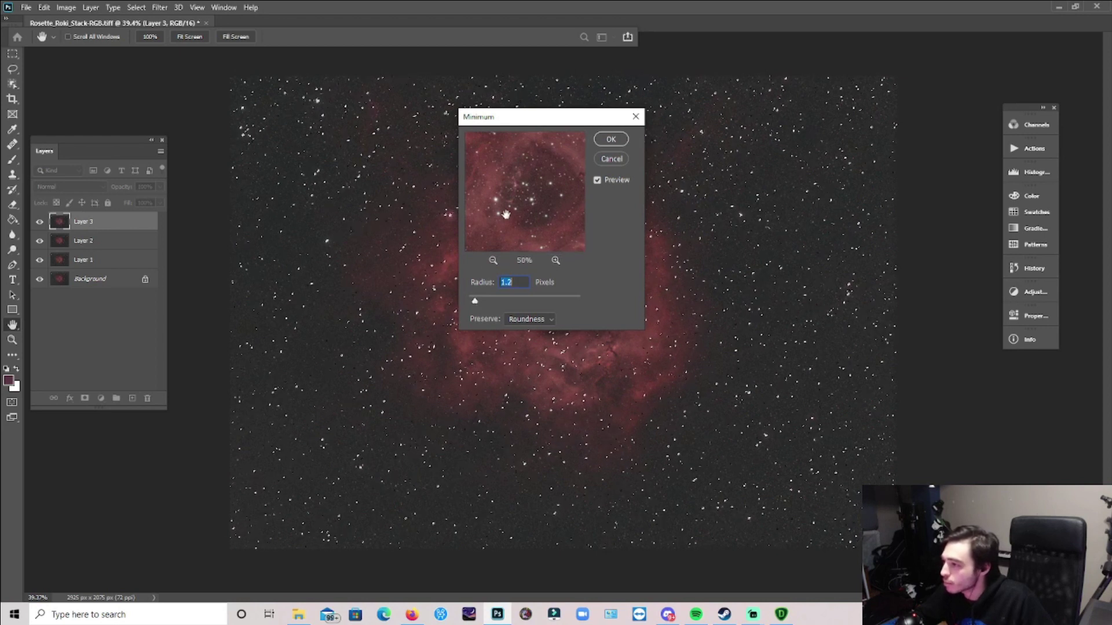
{"action": "key", "text": "z"}
{"action": "left_click", "coordinate": [611, 140]}
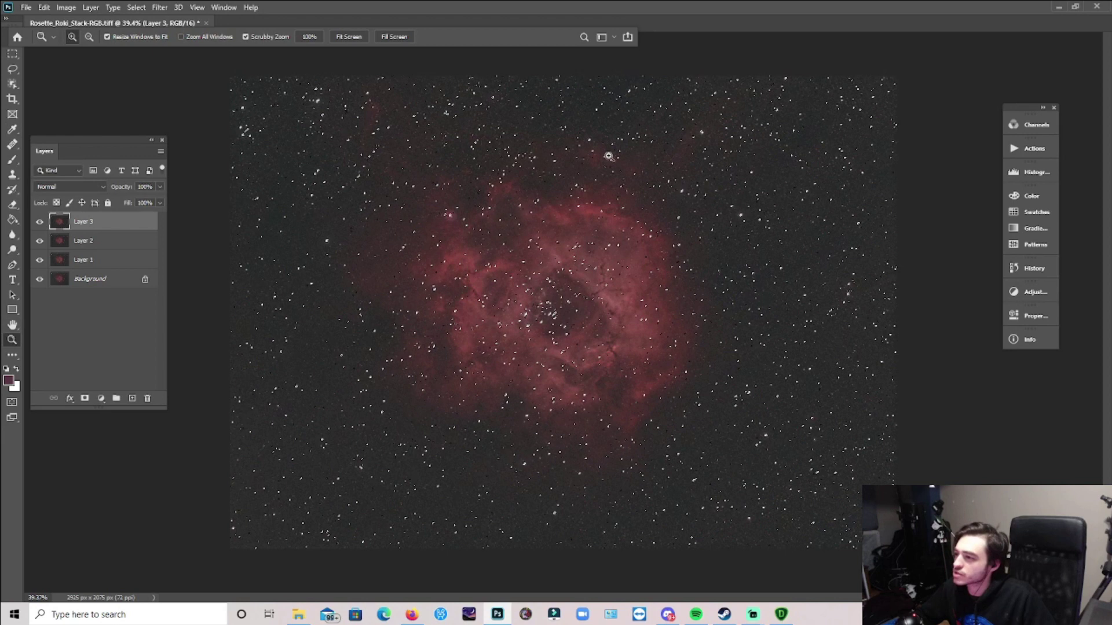
Clear the star selection
{"action": "left_click", "coordinate": [136, 7]}
{"action": "left_click", "coordinate": [145, 31]}
{"action": "mouse_move", "coordinate": [556, 283]}
{"action": "left_mouse_down"}
{"action": "mouse_move", "coordinate": [528, 286]}
{"action": "mouse_move", "coordinate": [576, 281]}
{"action": "mouse_move", "coordinate": [570, 273]}
{"action": "left_mouse_up"}
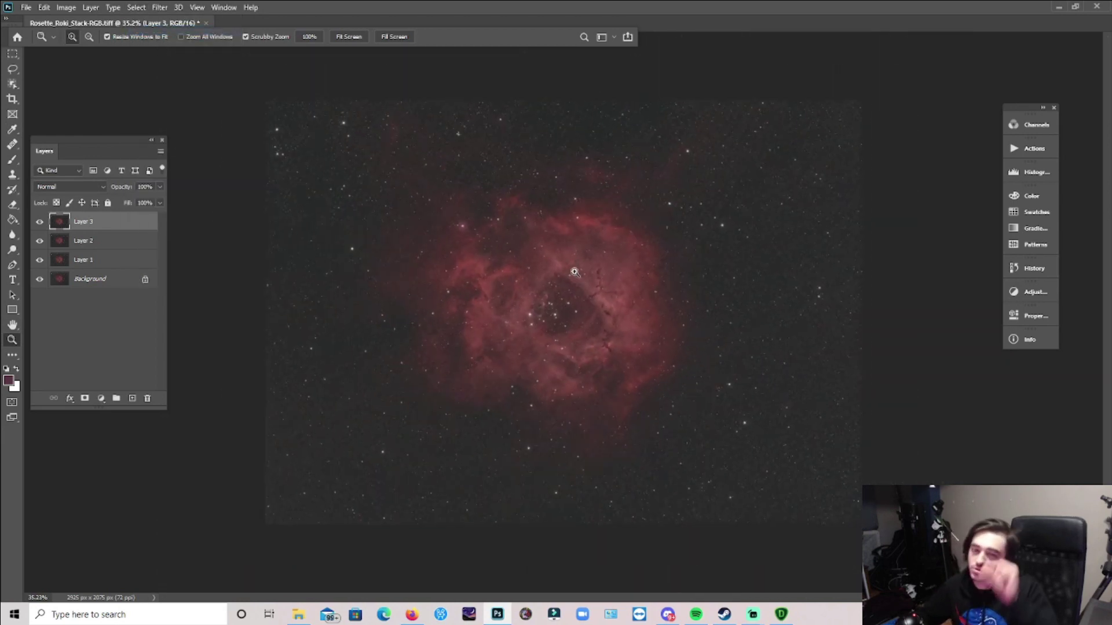
Compare the star reduction with the original stars by toggling Layer 3's visibility, ending with it shown, and inspect the nebula
{"action": "left_click_drag", "start_coordinate": [573, 316], "coordinate": [547, 314]}
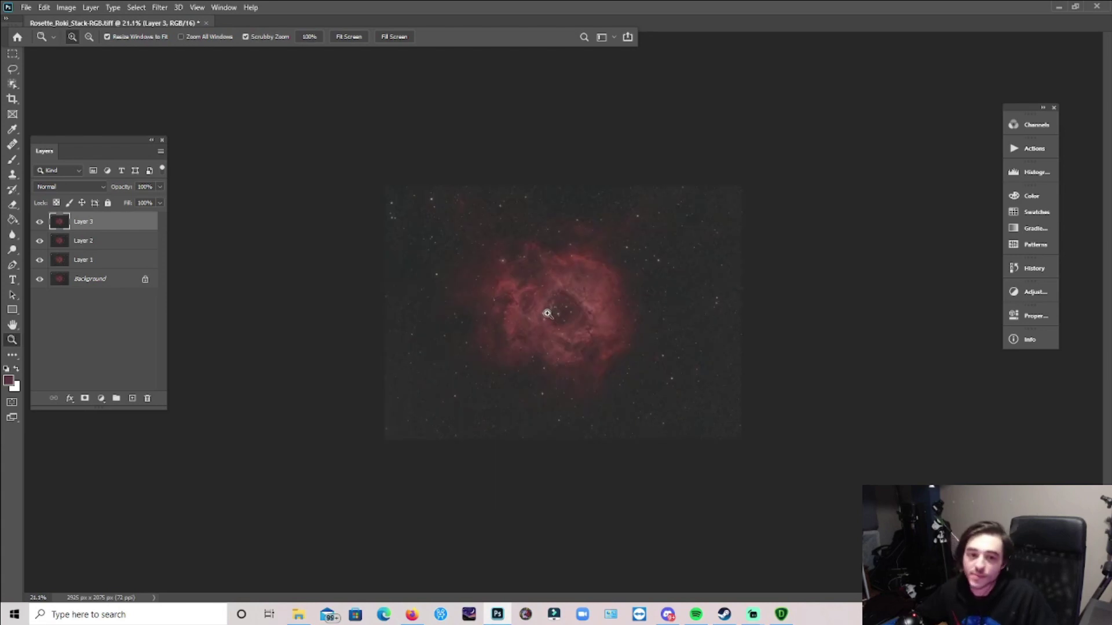
{"action": "left_click", "coordinate": [40, 223]}
{"action": "left_click", "coordinate": [39, 224]}
{"action": "left_click_drag", "start_coordinate": [508, 318], "coordinate": [524, 316]}
{"action": "left_click", "coordinate": [40, 223]}
{"action": "left_click", "coordinate": [42, 224]}
{"action": "left_click", "coordinate": [42, 224]}
{"action": "left_click", "coordinate": [42, 224]}
{"action": "left_click", "coordinate": [42, 224]}
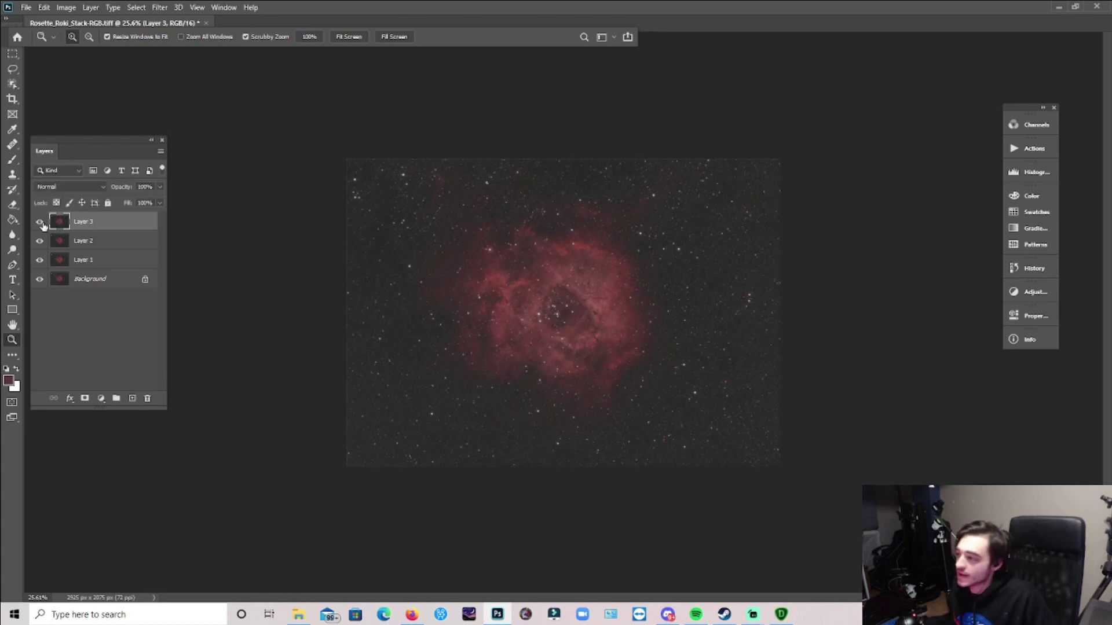
{"action": "left_click", "coordinate": [41, 224]}
{"action": "left_click", "coordinate": [41, 224]}
{"action": "left_click", "coordinate": [42, 224]}
{"action": "left_click_drag", "start_coordinate": [565, 378], "coordinate": [616, 346]}
{"action": "left_click", "coordinate": [41, 225]}
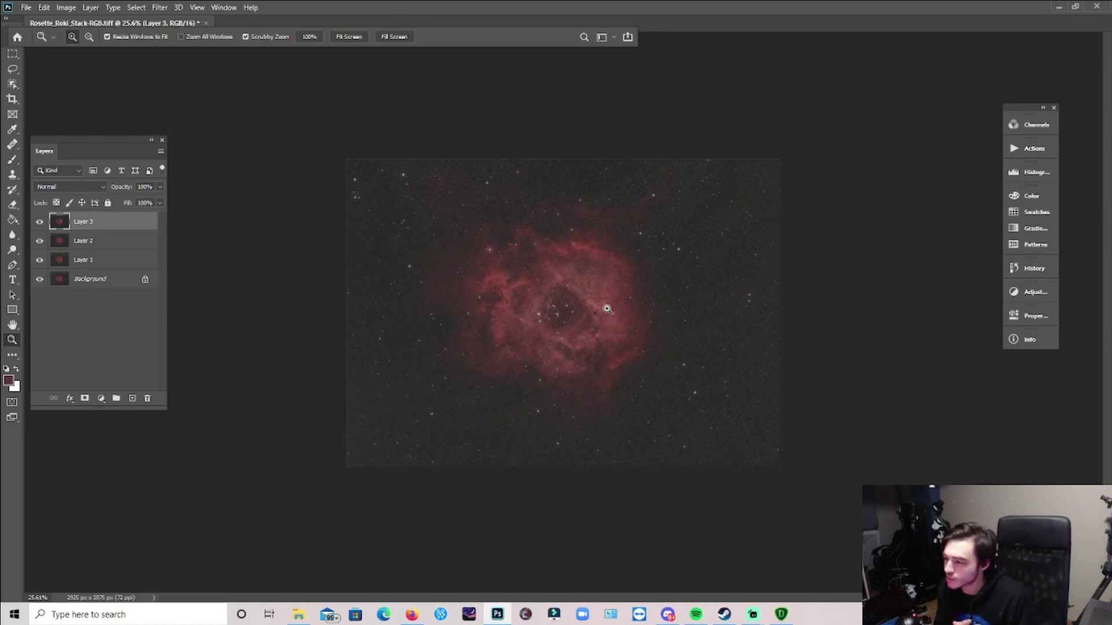
{"action": "left_click_drag", "start_coordinate": [578, 325], "coordinate": [606, 362]}
{"action": "left_click_drag", "start_coordinate": [534, 363], "coordinate": [597, 356]}
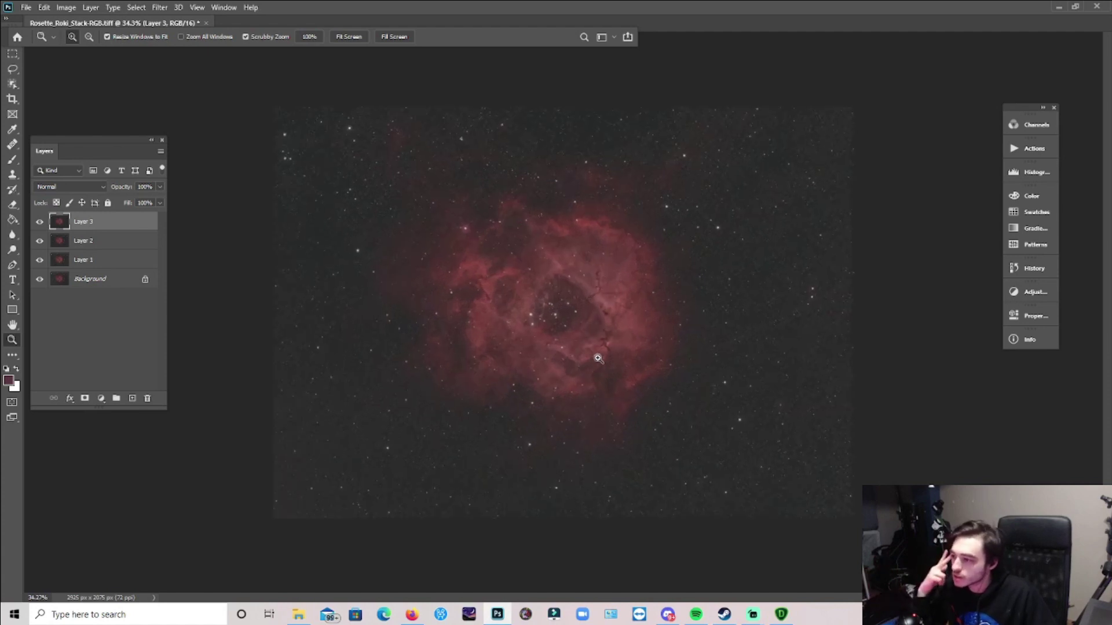
Select the nebula's bright inner region with Color Range using Sampled Colors, sampling just above the dark centre with a fuzziness of 27
{"action": "left_click_drag", "start_coordinate": [541, 305], "coordinate": [632, 347]}
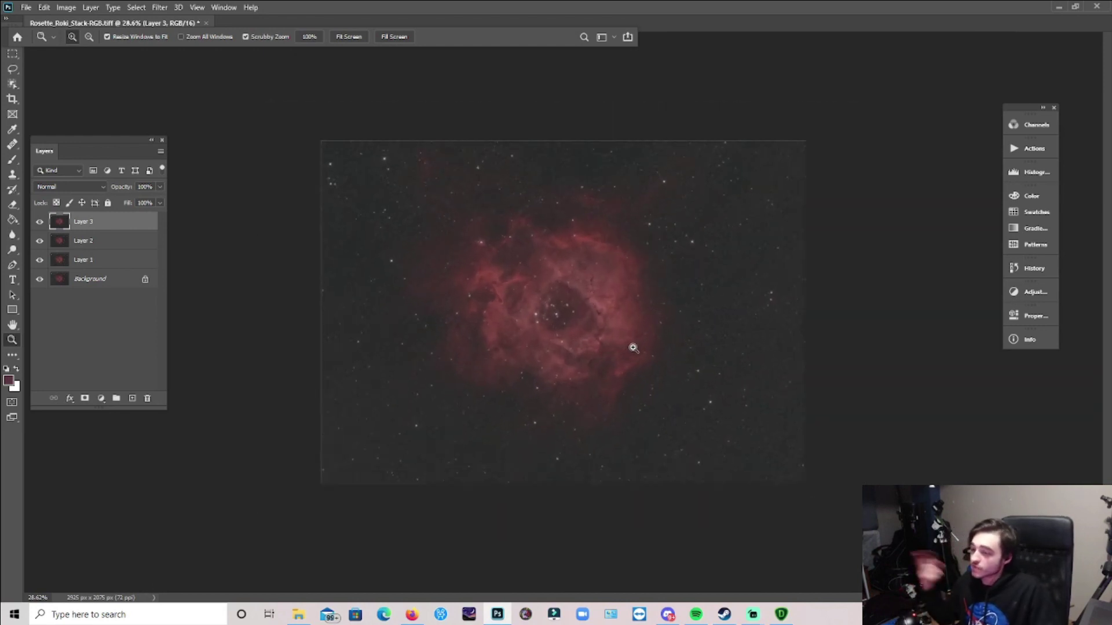
{"action": "left_click", "coordinate": [136, 7]}
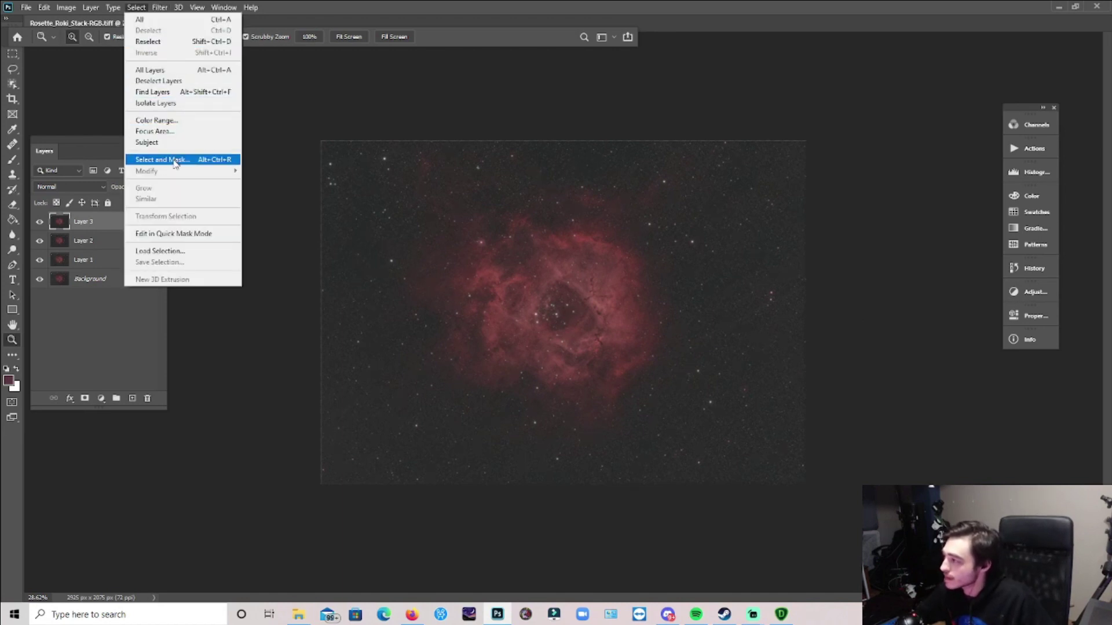
{"action": "left_click", "coordinate": [174, 121]}
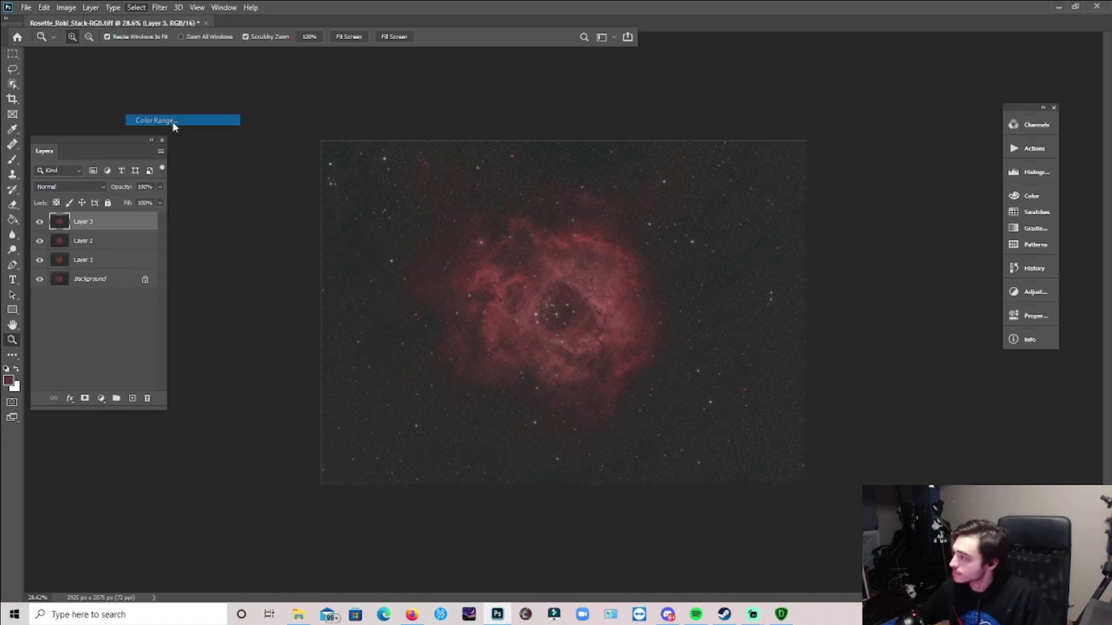
{"action": "left_click", "coordinate": [162, 211]}
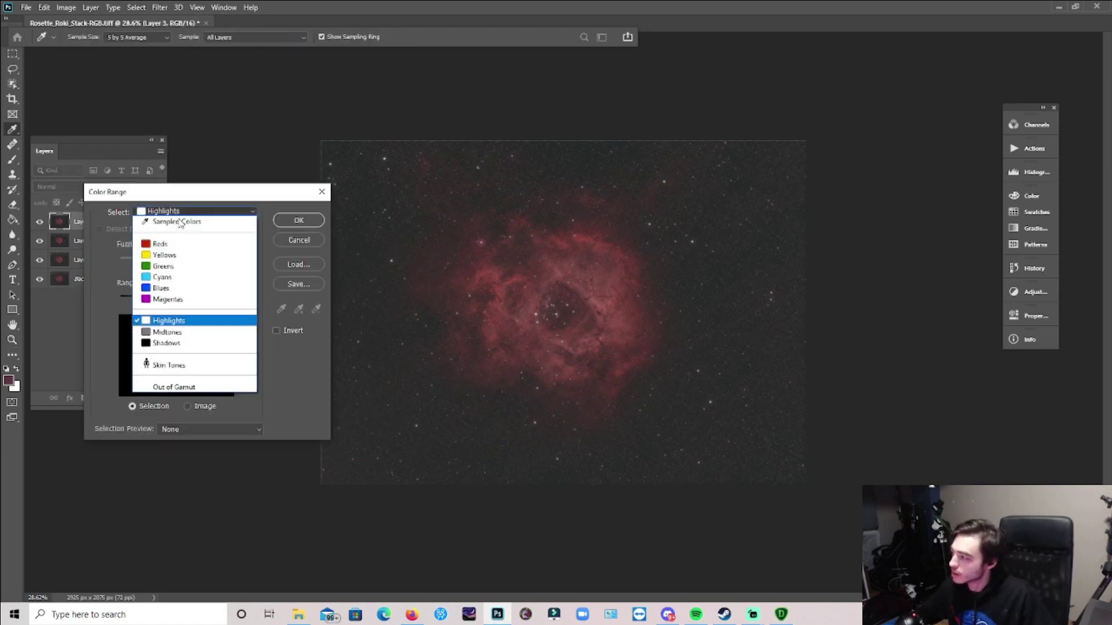
{"action": "left_click", "coordinate": [174, 219]}
{"action": "left_click", "coordinate": [550, 296]}
{"action": "left_click", "coordinate": [542, 291]}
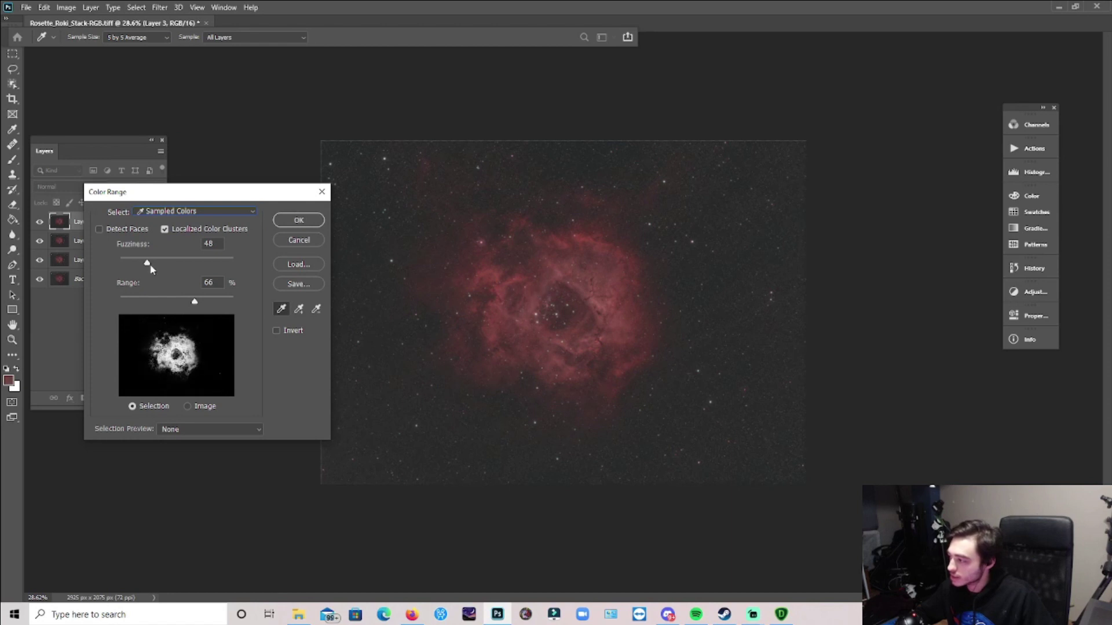
{"action": "left_click_drag", "start_coordinate": [147, 265], "coordinate": [138, 267]}
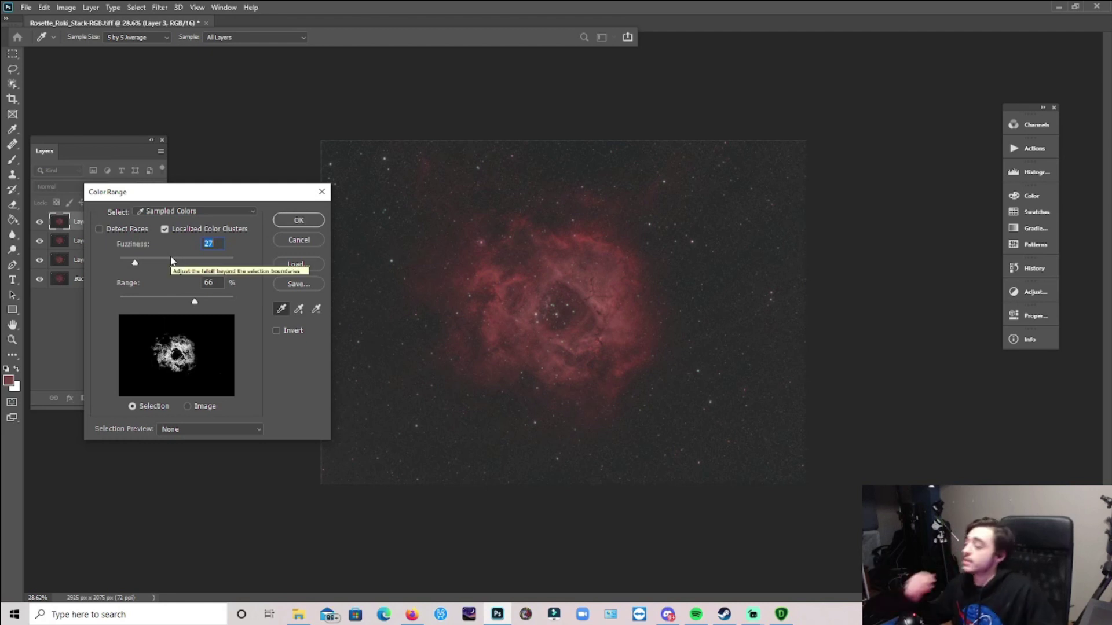
{"action": "left_click", "coordinate": [300, 220]}
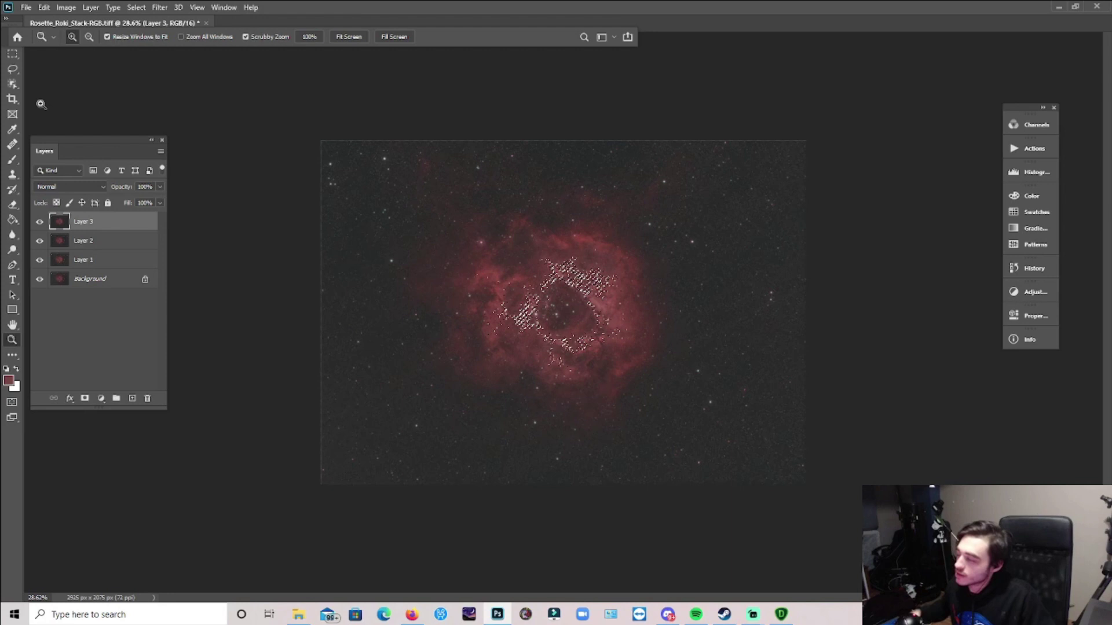
Soften the nebula core selection in Select and Mask with a feather of about 25 px
{"action": "left_click", "coordinate": [136, 7]}
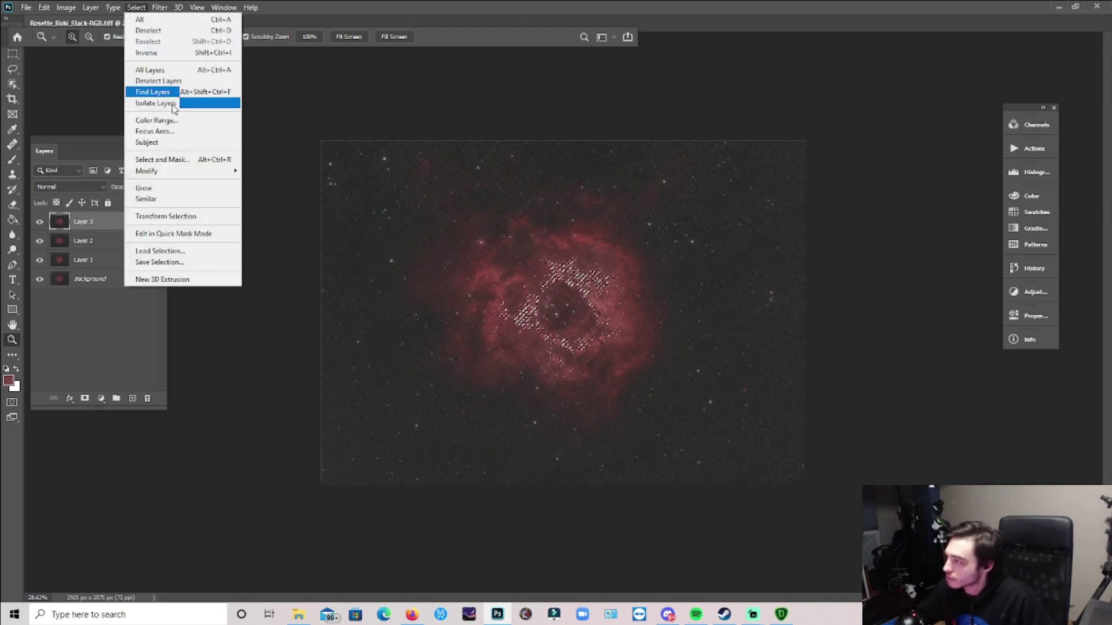
{"action": "left_click", "coordinate": [167, 160]}
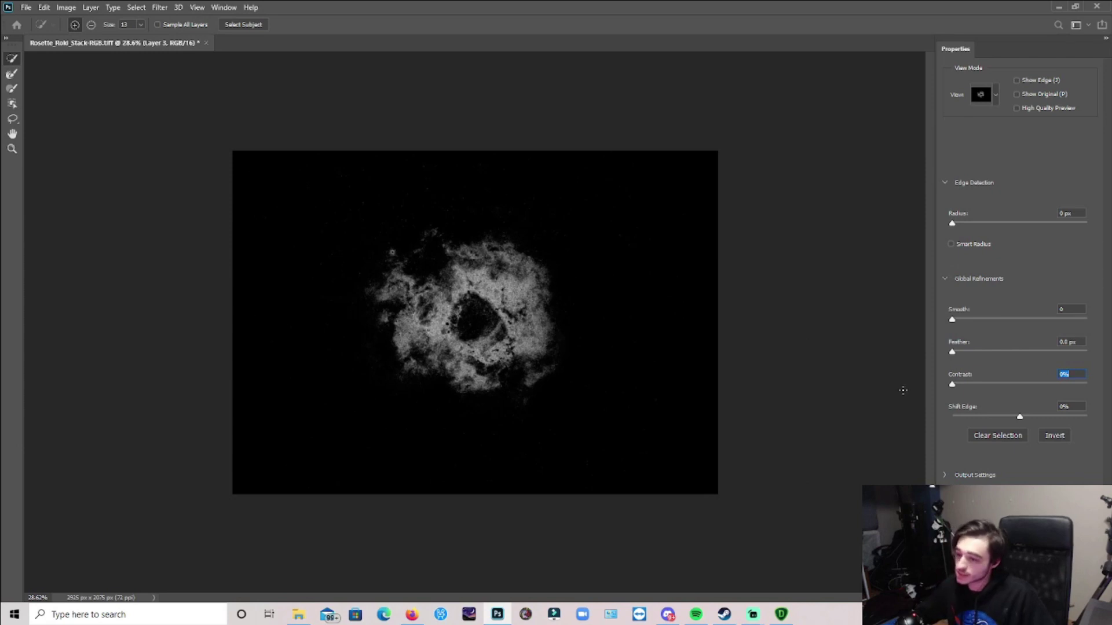
{"action": "left_click_drag", "start_coordinate": [952, 353], "coordinate": [1013, 356]}
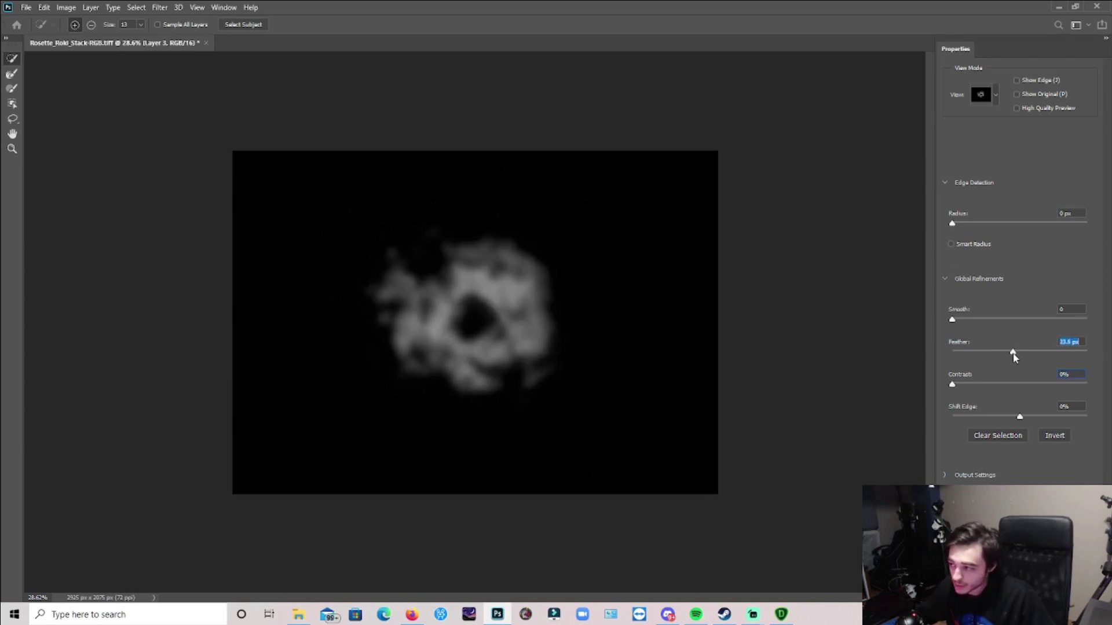
{"action": "key", "text": "Return"}
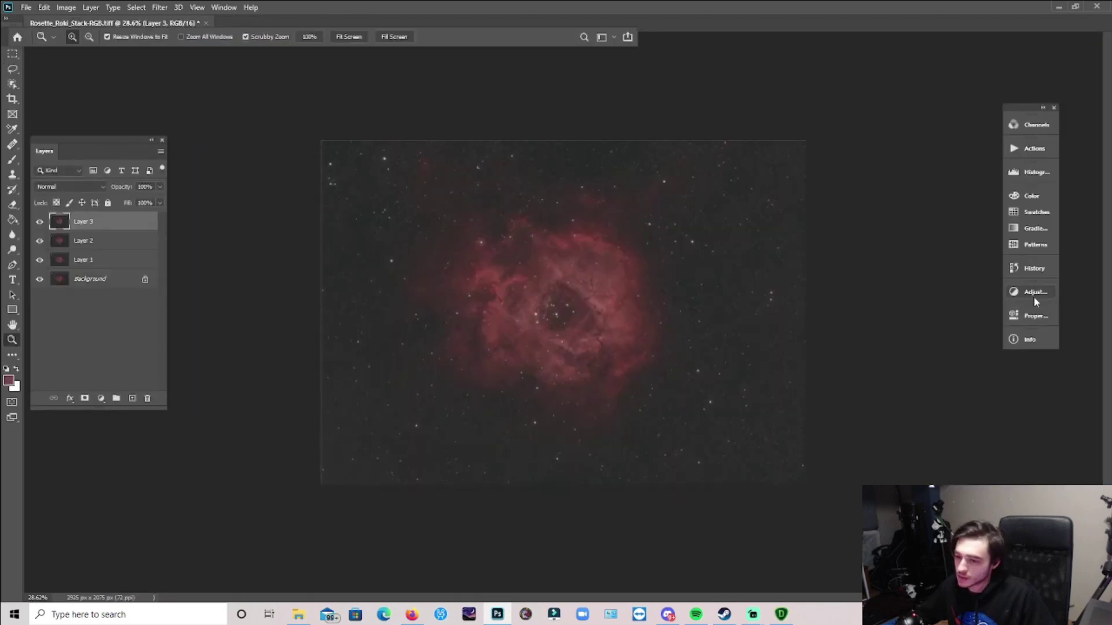
Add a Hue/Saturation adjustment to the selected core with hue -139 and saturation -30, and merge it down into Layer 3
{"action": "left_click", "coordinate": [1033, 295]}
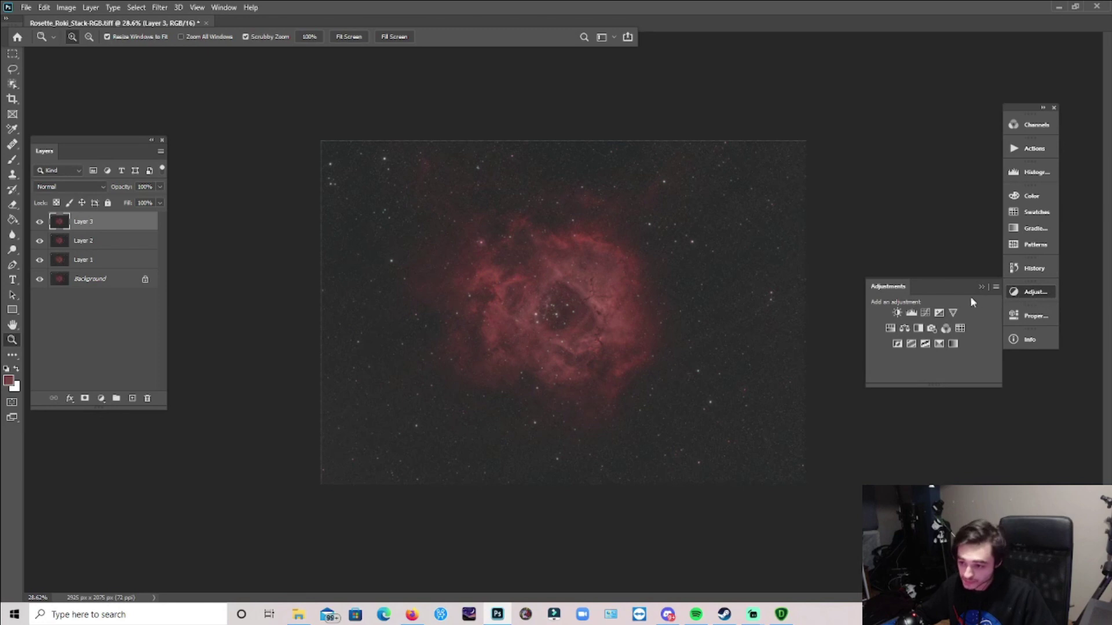
{"action": "left_click", "coordinate": [900, 330]}
{"action": "left_click_drag", "start_coordinate": [929, 393], "coordinate": [882, 405]}
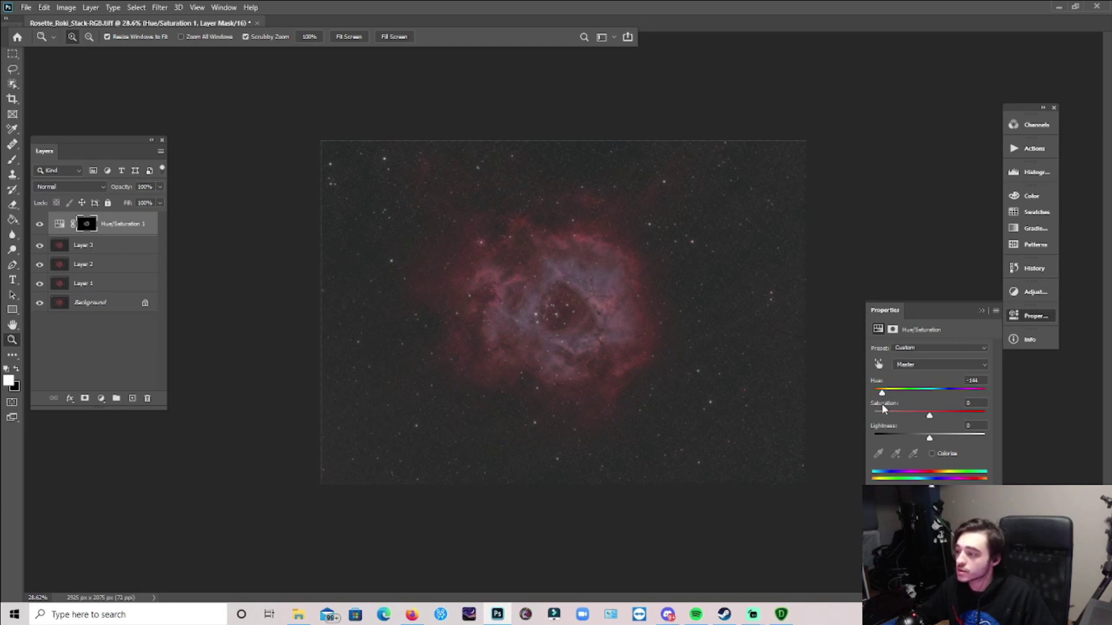
{"action": "left_click_drag", "start_coordinate": [882, 404], "coordinate": [917, 426]}
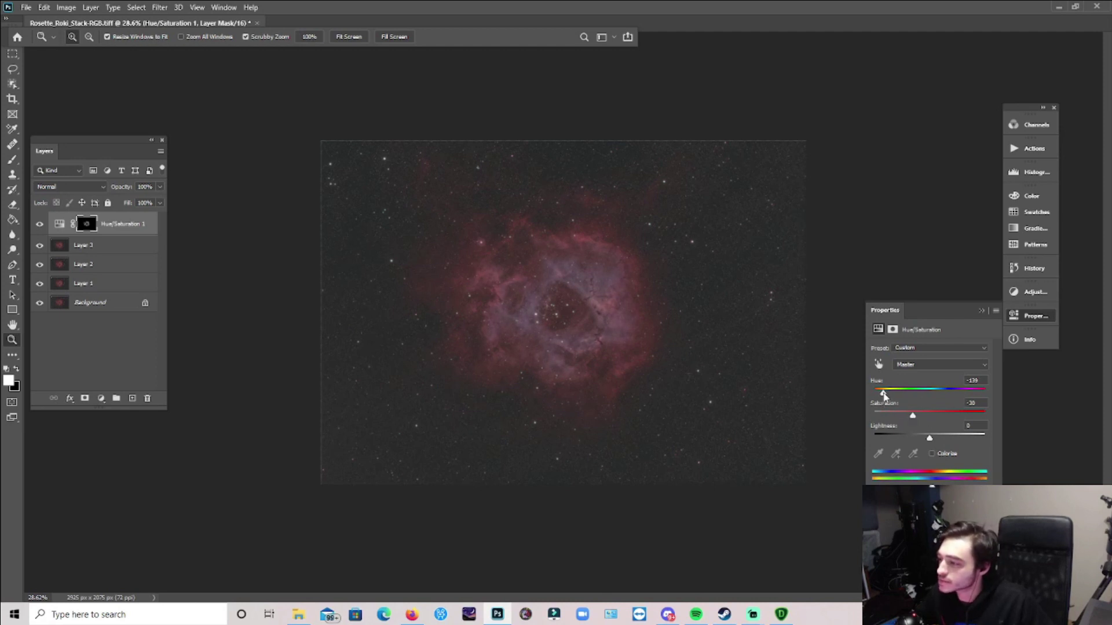
{"action": "left_click_drag", "start_coordinate": [640, 335], "coordinate": [591, 340]}
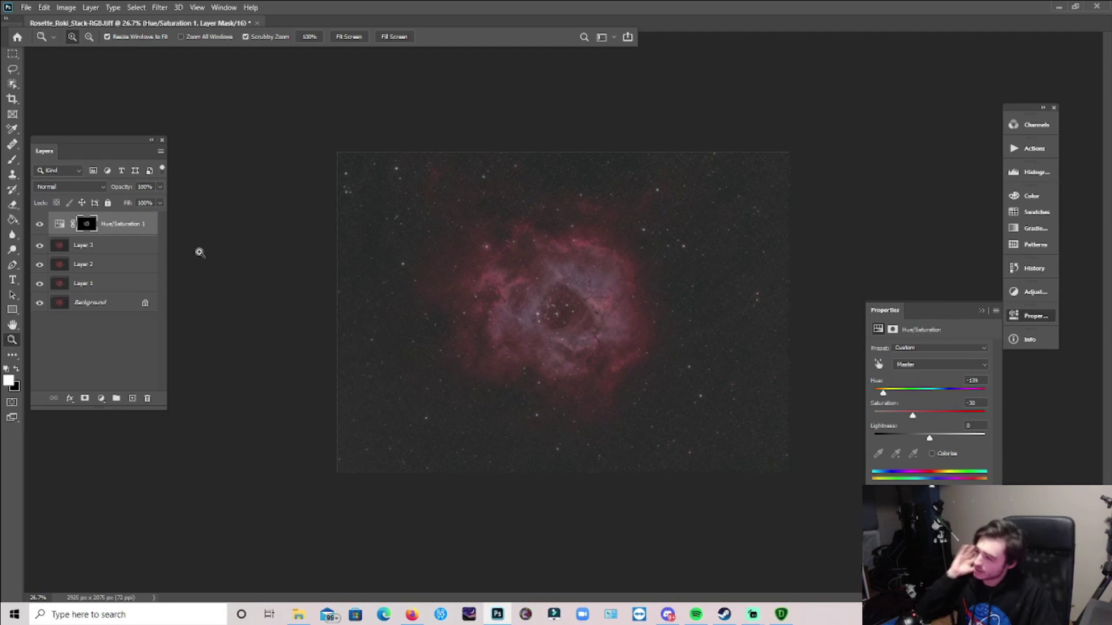
{"action": "right_click", "coordinate": [125, 236]}
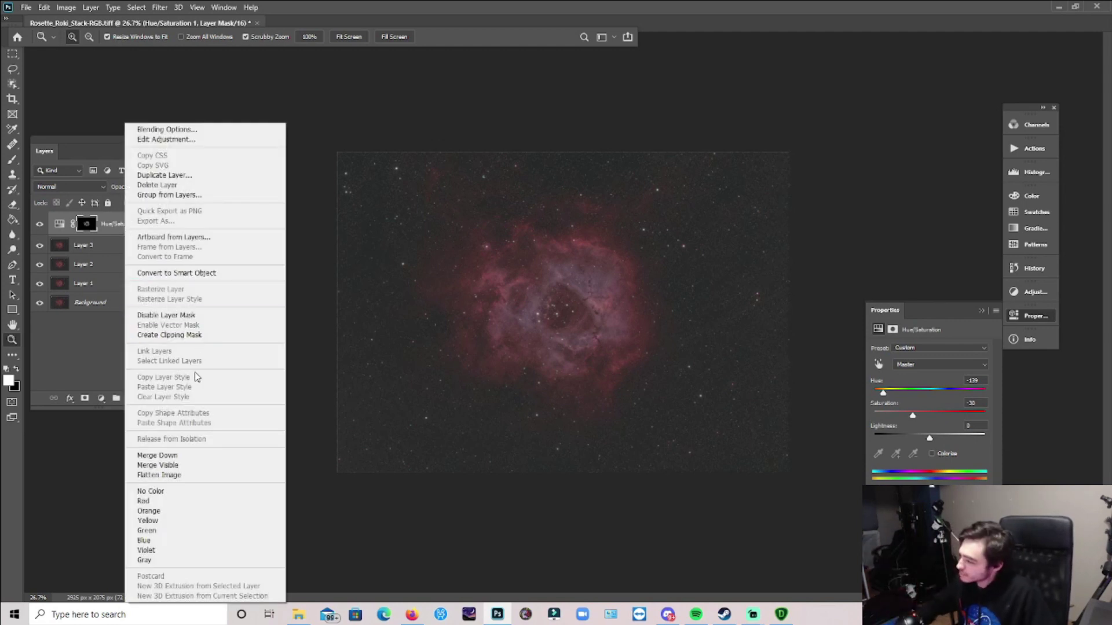
{"action": "left_click", "coordinate": [181, 460]}
Inspect the recoloured nebula core both close up and against the whole image
{"action": "scroll", "coordinate": [633, 336], "scroll_direction": "down", "scroll_amount": 2}
{"action": "scroll", "coordinate": [632, 336], "scroll_direction": "up", "scroll_amount": 3}
{"action": "scroll", "coordinate": [632, 336], "scroll_direction": "down", "scroll_amount": 4}
{"action": "scroll", "coordinate": [613, 321], "scroll_direction": "up", "scroll_amount": 1}
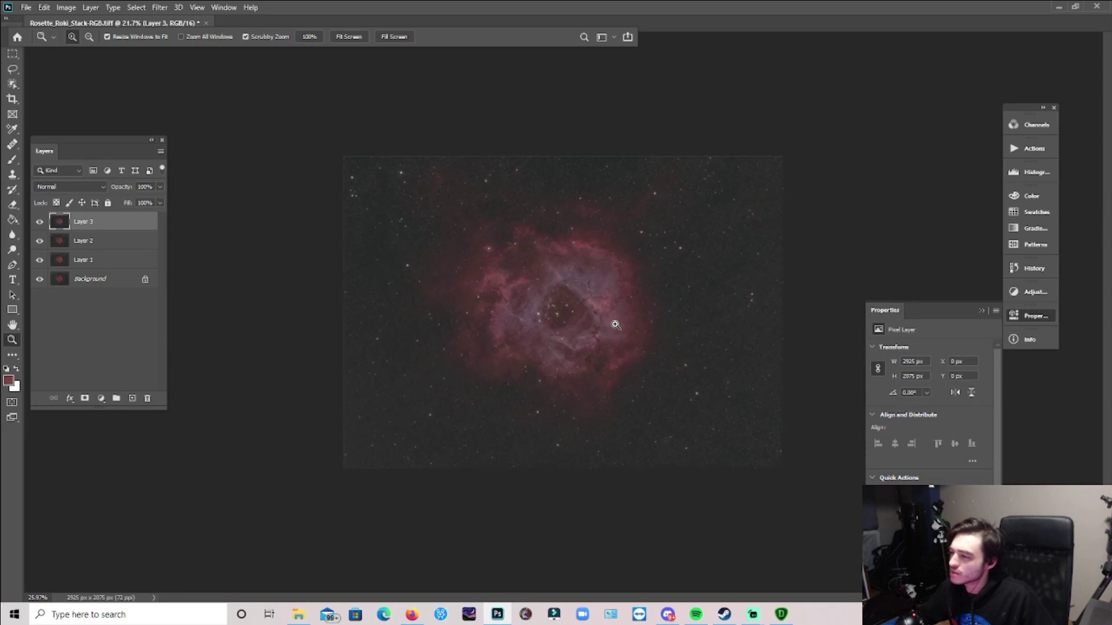
{"action": "left_click", "coordinate": [980, 312]}
{"action": "scroll", "coordinate": [631, 304], "scroll_direction": "up", "scroll_amount": 1}
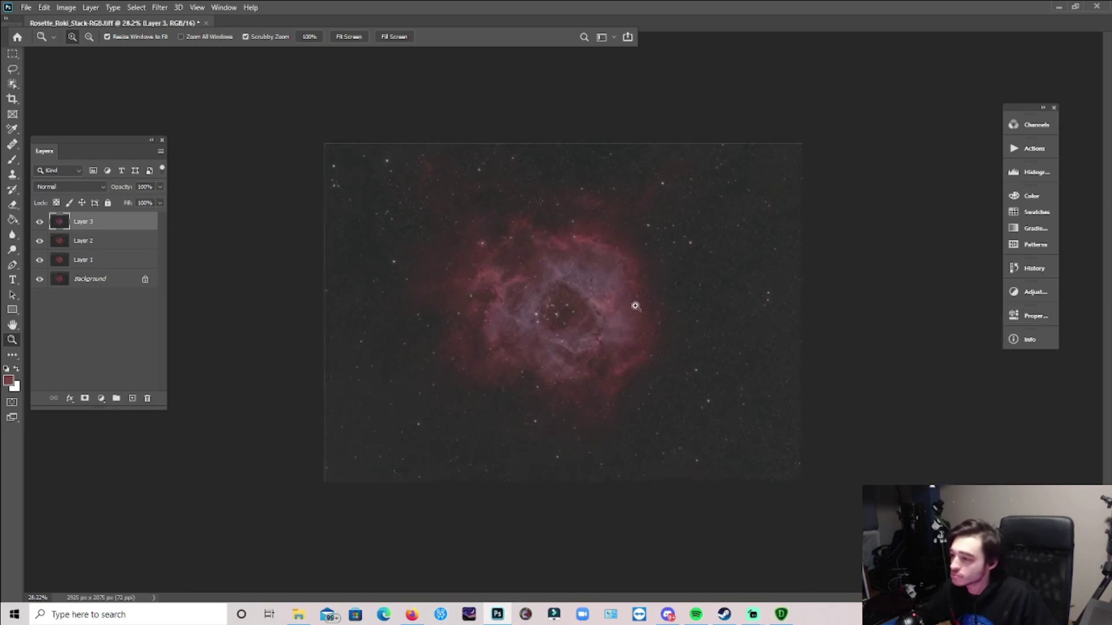
{"action": "scroll", "coordinate": [635, 306], "scroll_direction": "up", "scroll_amount": 2}
{"action": "scroll", "coordinate": [631, 316], "scroll_direction": "down", "scroll_amount": 2}
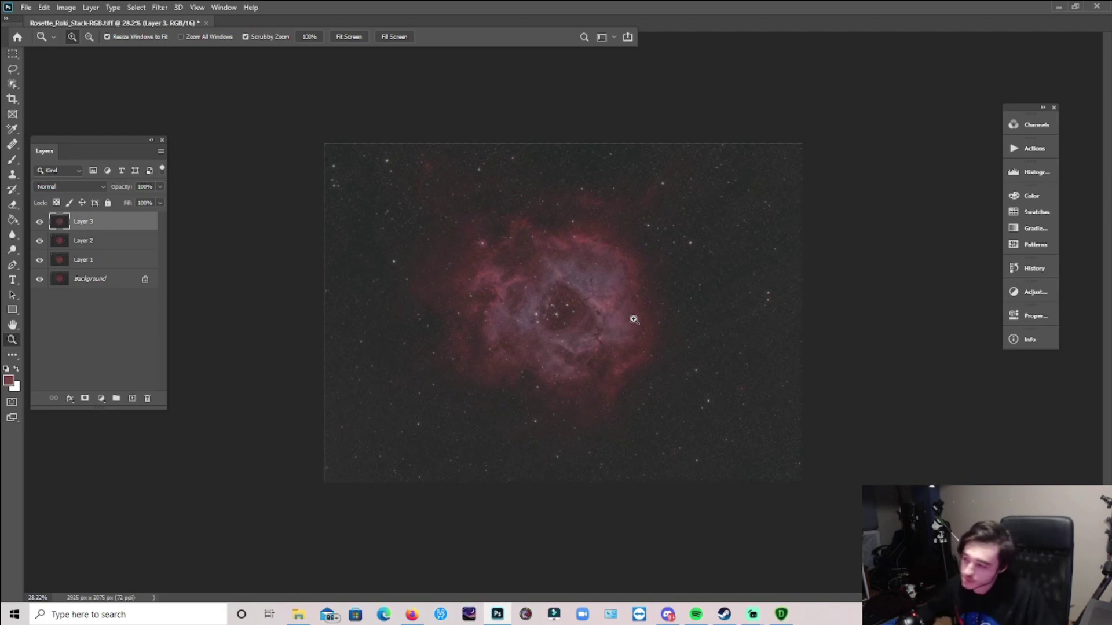
{"action": "scroll", "coordinate": [524, 297], "scroll_direction": "up", "scroll_amount": 1}
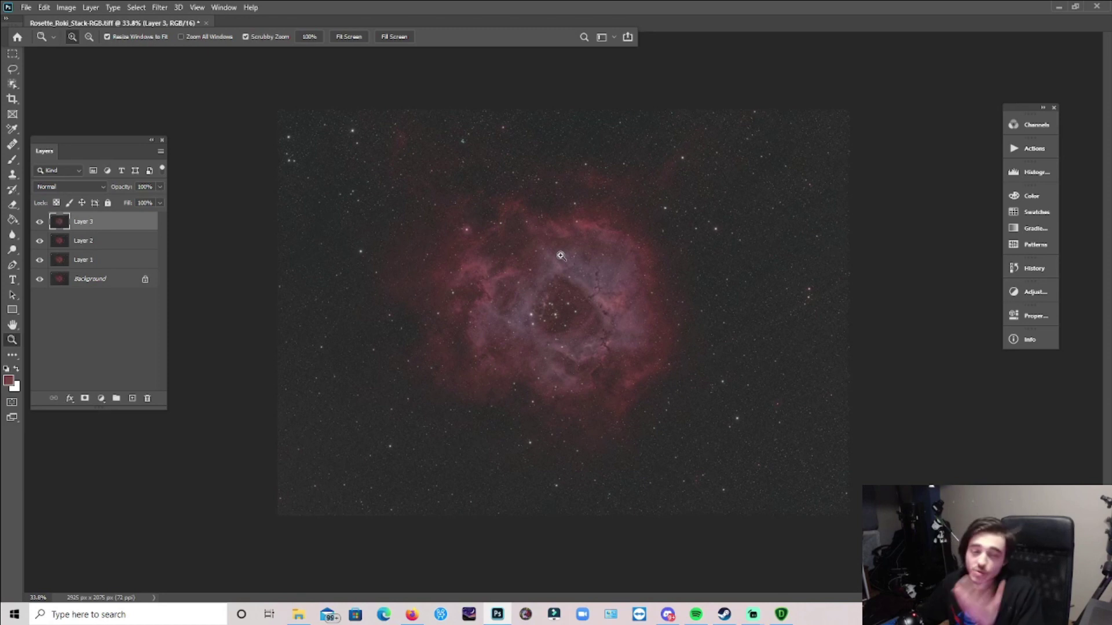
{"action": "scroll", "coordinate": [573, 278], "scroll_direction": "down", "scroll_amount": 1}
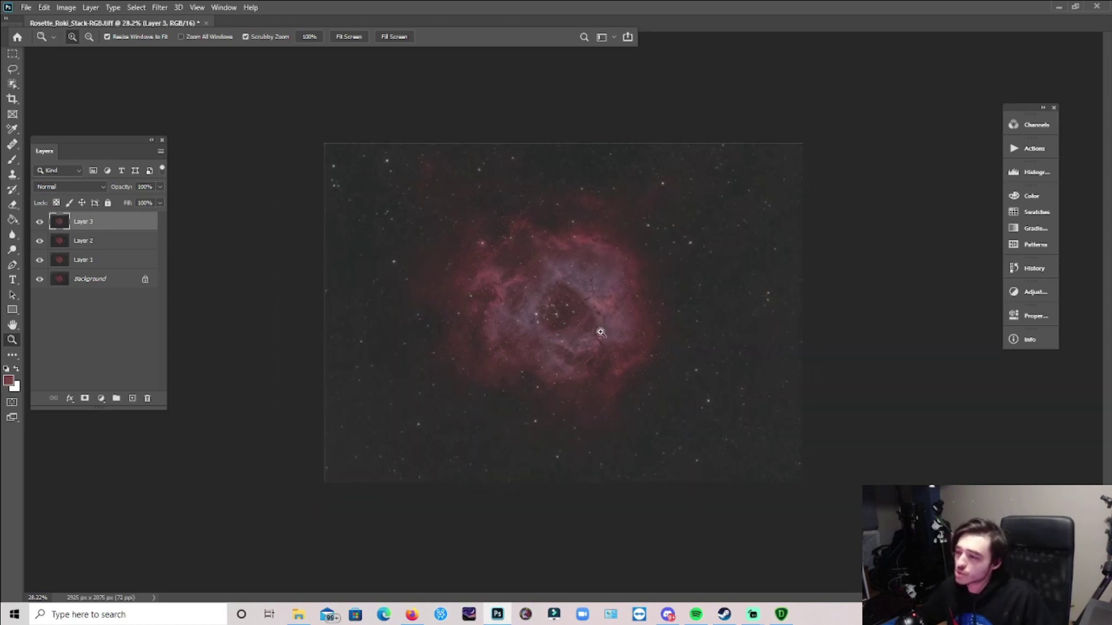
{"action": "scroll", "coordinate": [600, 332], "scroll_direction": "down", "scroll_amount": 1}
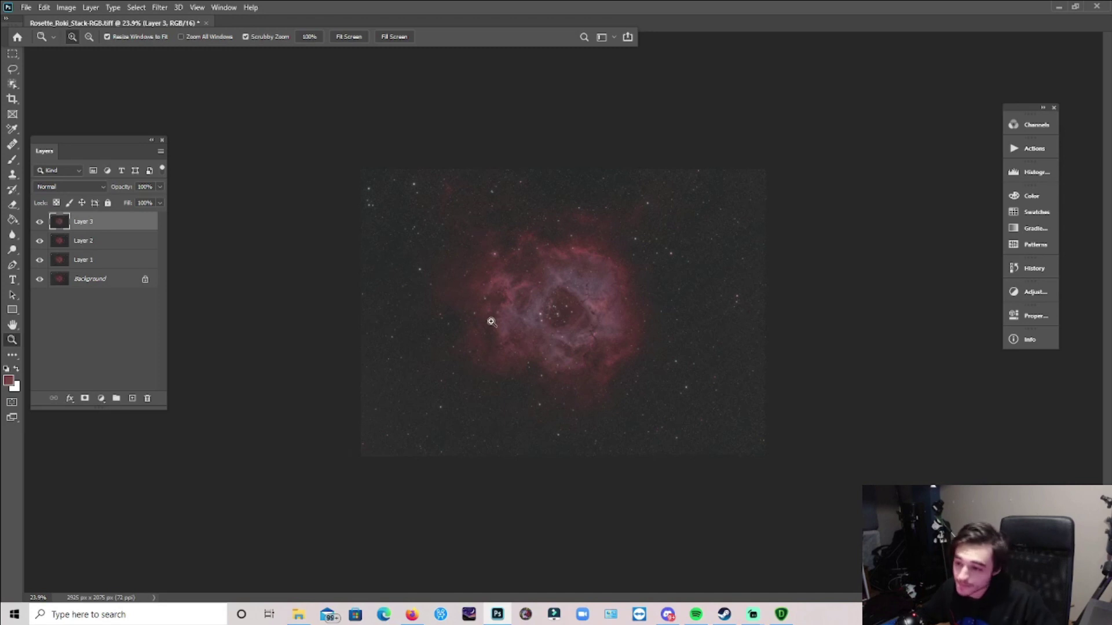
Select most of the nebula with Color Range at fuzziness 44, sampling different tones and settling on the area beside the dark centre
{"action": "left_click", "coordinate": [136, 8]}
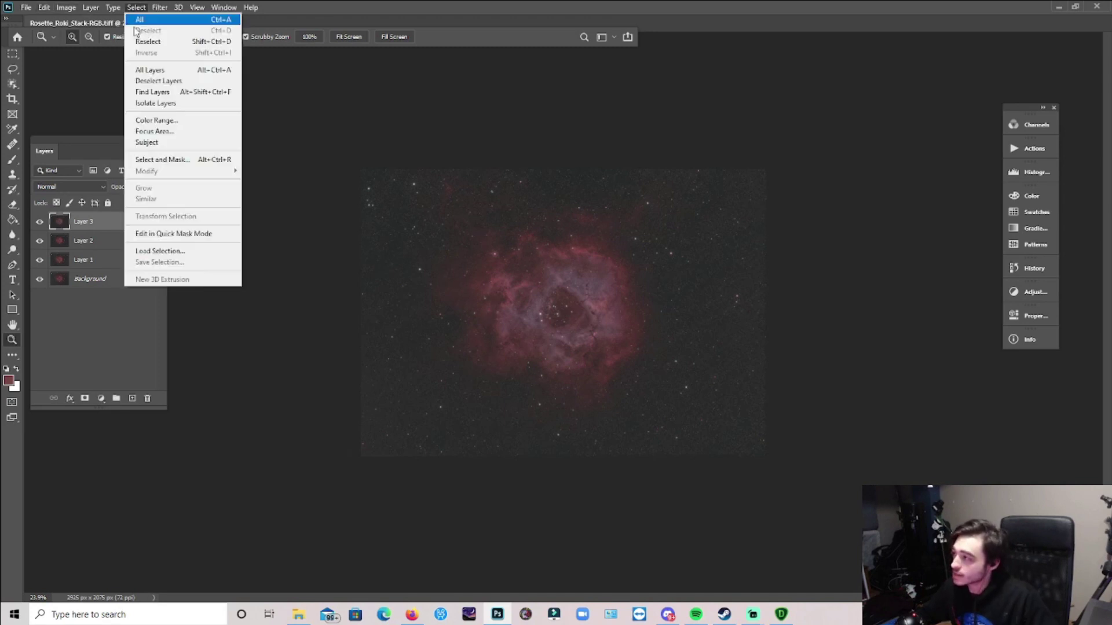
{"action": "left_click", "coordinate": [162, 121]}
{"action": "left_click", "coordinate": [524, 289]}
{"action": "left_click", "coordinate": [527, 286]}
{"action": "left_click_drag", "start_coordinate": [135, 265], "coordinate": [144, 263]}
{"action": "left_click", "coordinate": [529, 288]}
{"action": "left_click", "coordinate": [556, 273]}
{"action": "mouse_move", "coordinate": [556, 274]}
{"action": "left_mouse_down"}
{"action": "mouse_move", "coordinate": [585, 285]}
{"action": "mouse_move", "coordinate": [562, 273]}
{"action": "left_mouse_up"}
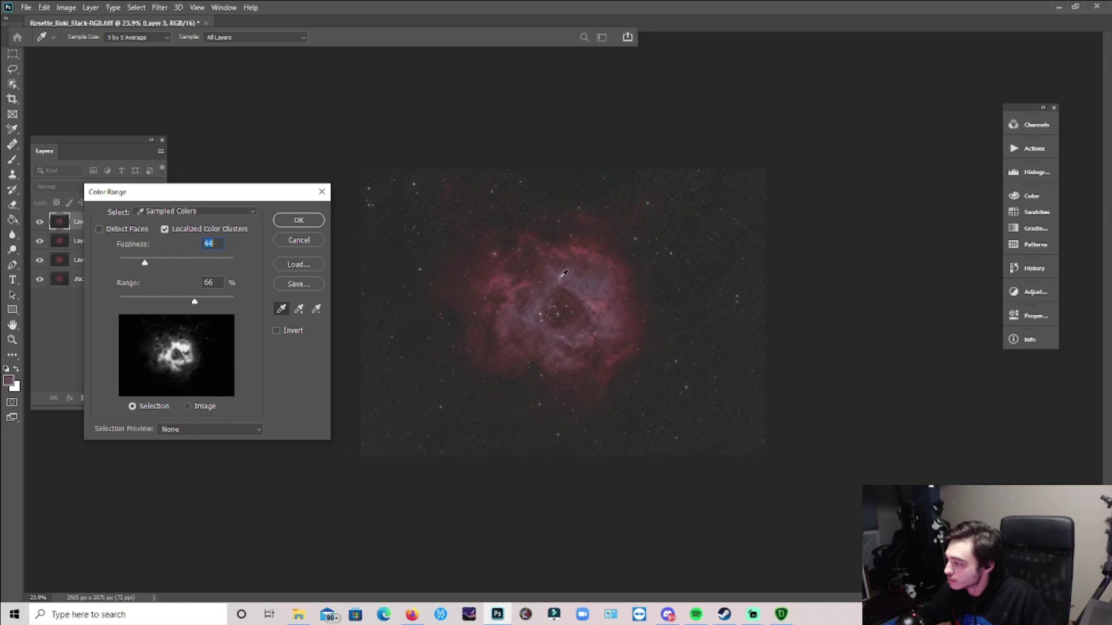
{"action": "left_click", "coordinate": [501, 304]}
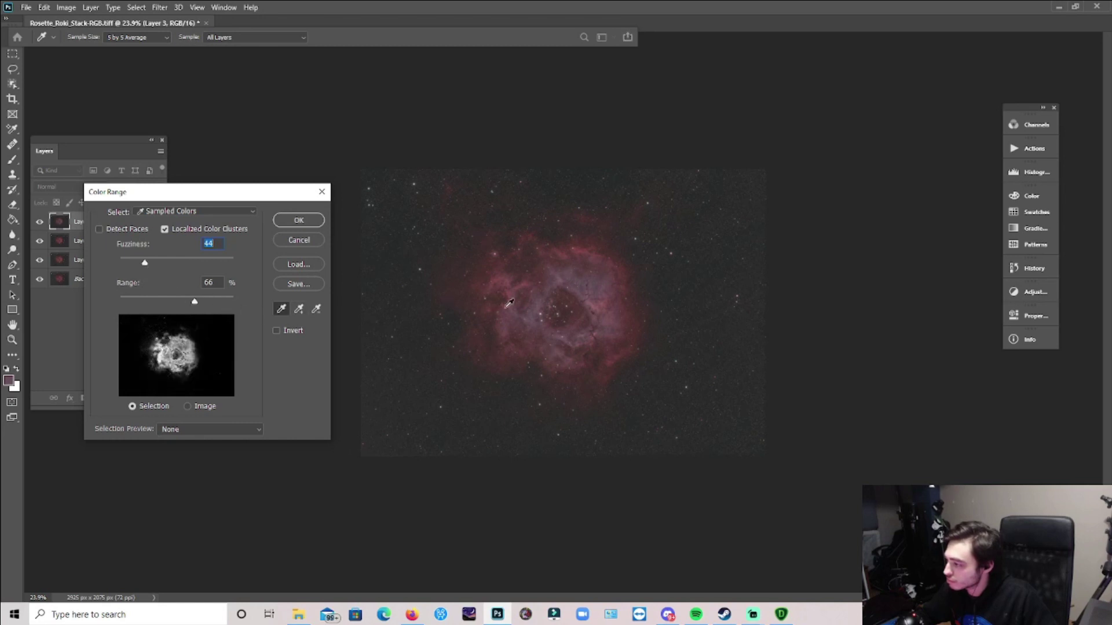
{"action": "left_click", "coordinate": [519, 295]}
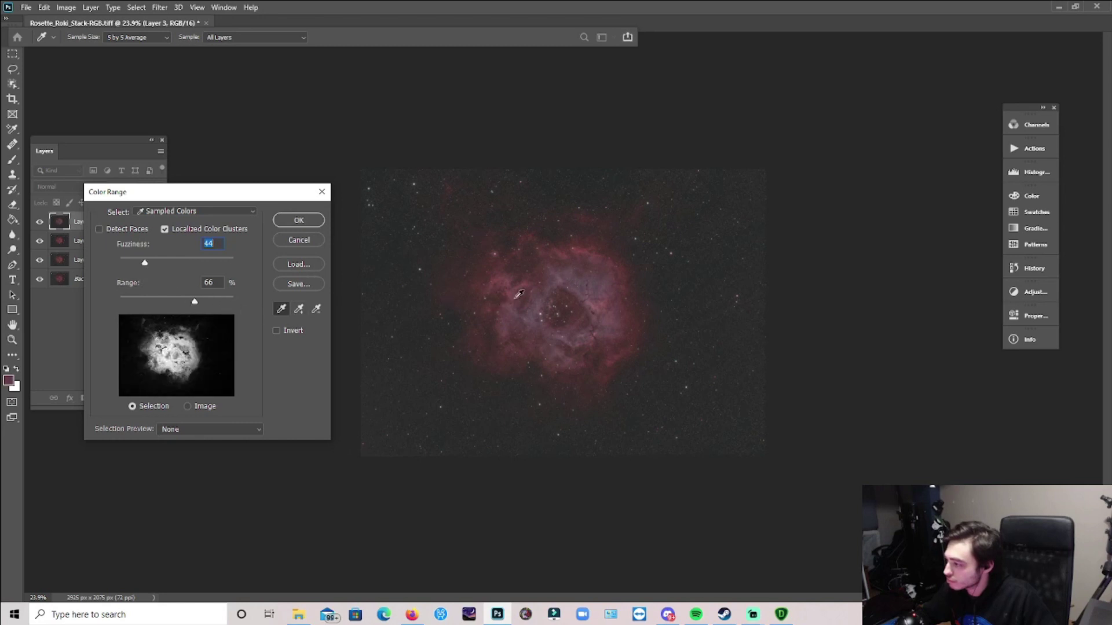
{"action": "left_click", "coordinate": [306, 222]}
{"action": "key", "text": "z"}
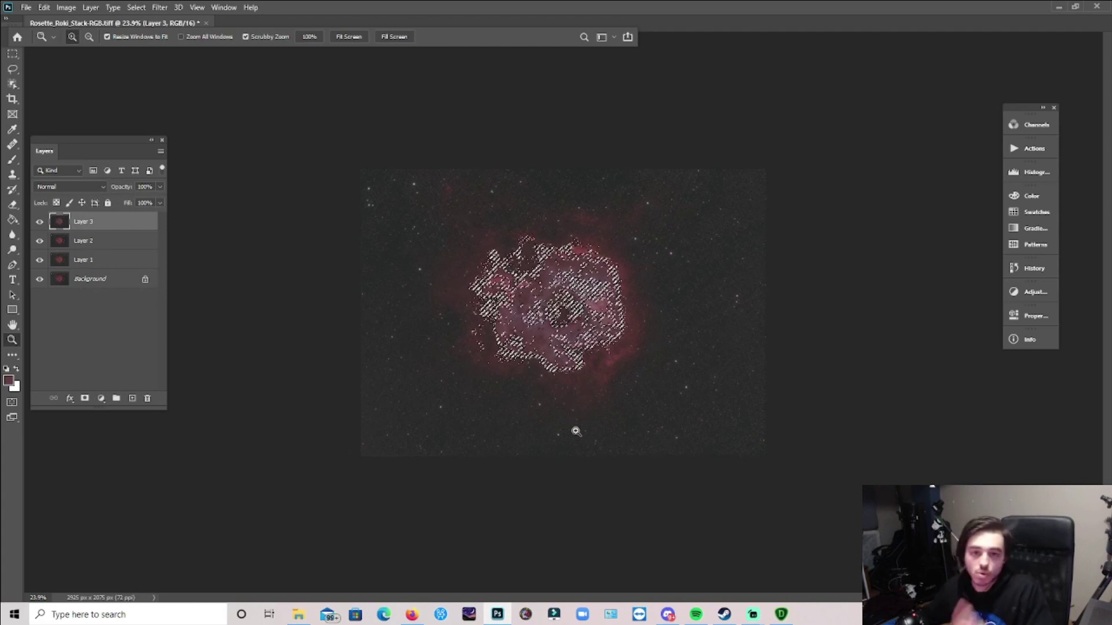
Refine the nebula selection in Select and Mask with 13% contrast and a feather of 28.1 px
{"action": "left_click", "coordinate": [136, 7]}
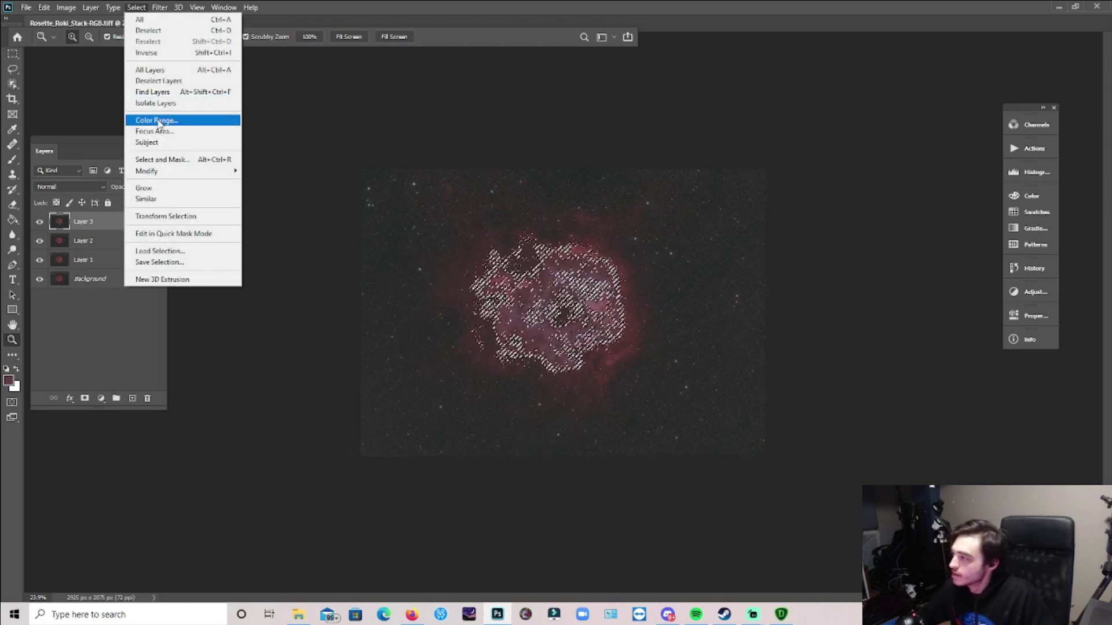
{"action": "left_click", "coordinate": [155, 159]}
{"action": "left_click_drag", "start_coordinate": [954, 384], "coordinate": [1017, 355]}
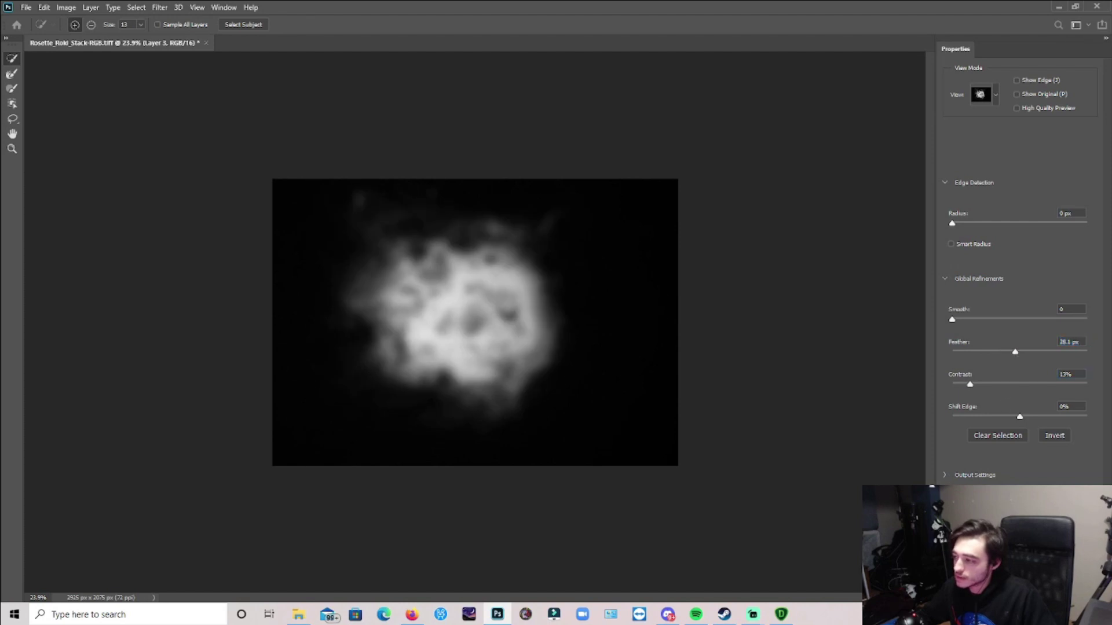
{"action": "key", "text": "Return"}
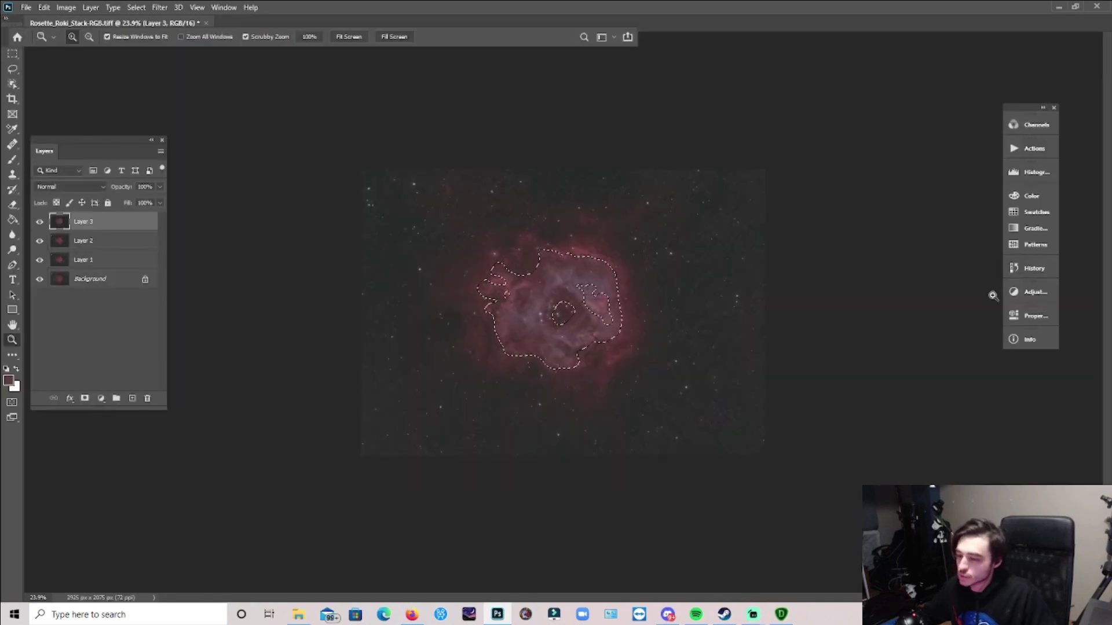
Brighten the selected nebula using a Curves adjustment with a point at input 62, output 47, and merge it down into Layer 3
{"action": "left_click", "coordinate": [1035, 292]}
{"action": "left_click", "coordinate": [923, 309]}
{"action": "left_click_drag", "start_coordinate": [948, 412], "coordinate": [950, 421]}
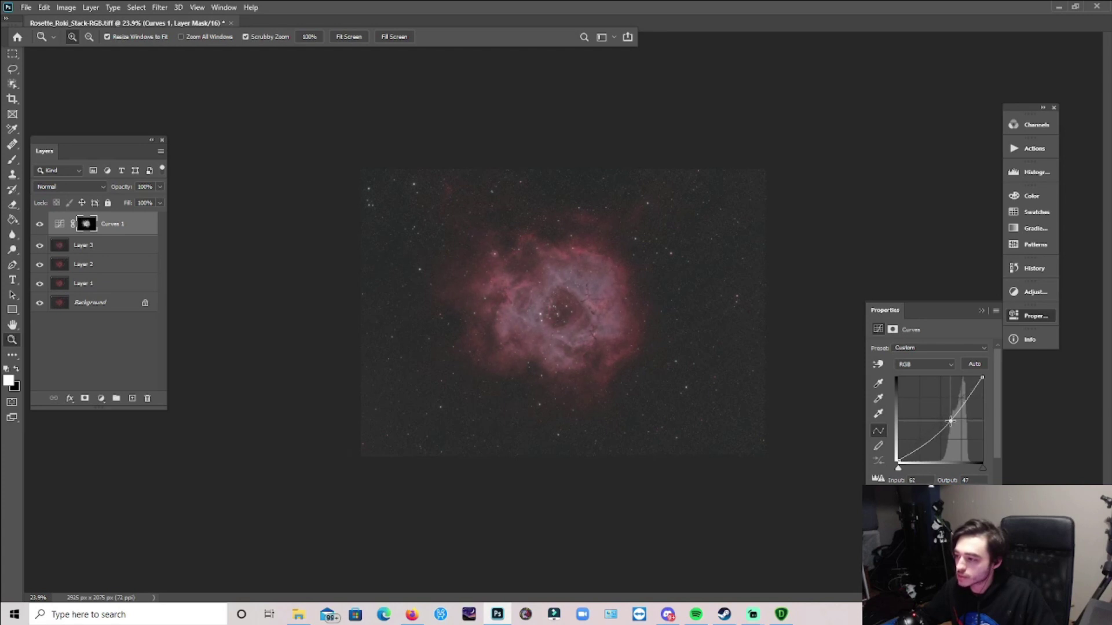
{"action": "left_click", "coordinate": [982, 312]}
{"action": "right_click", "coordinate": [96, 223]}
{"action": "left_click", "coordinate": [131, 456]}
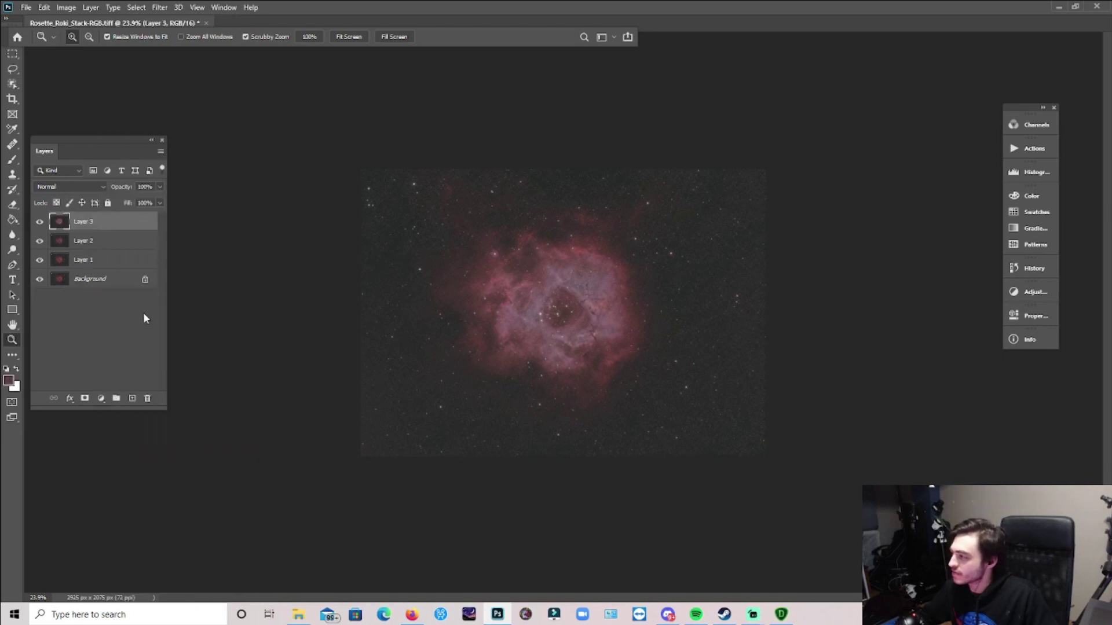
Compare the edited nebula with the layers beneath by toggling Layer 3's visibility, ending with it shown, and examine the image at different magnifications
{"action": "left_click", "coordinate": [38, 222]}
{"action": "left_click", "coordinate": [38, 223]}
{"action": "left_click", "coordinate": [38, 222]}
{"action": "left_click", "coordinate": [38, 222]}
{"action": "left_click", "coordinate": [39, 223]}
{"action": "left_click", "coordinate": [38, 222]}
{"action": "left_click", "coordinate": [39, 223]}
{"action": "left_click", "coordinate": [38, 222]}
{"action": "left_click", "coordinate": [38, 222]}
{"action": "left_click", "coordinate": [600, 314]}
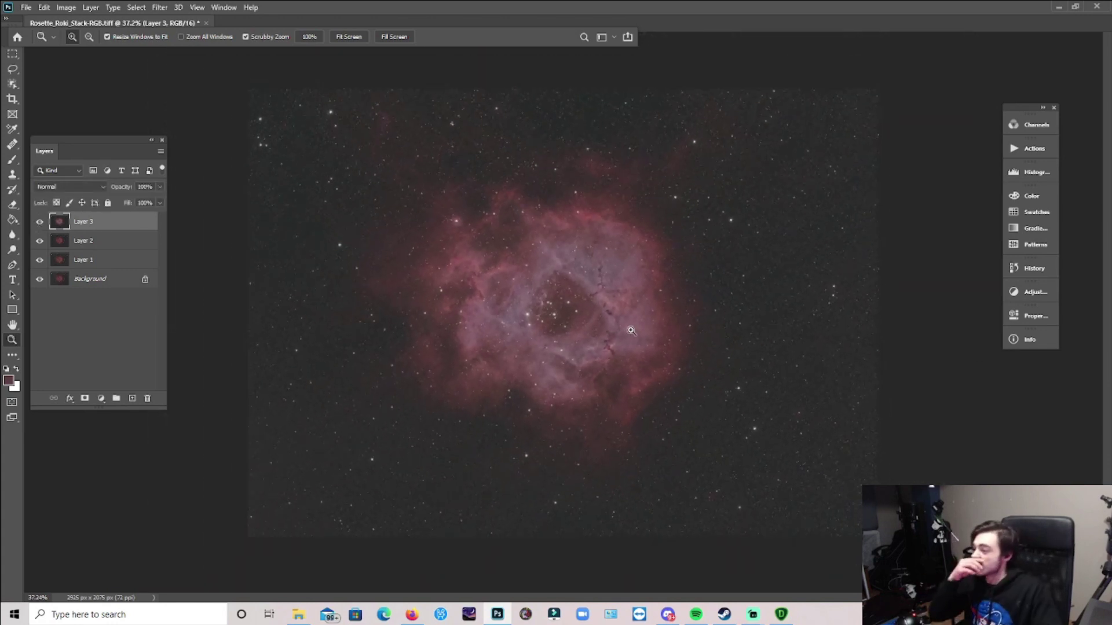
{"action": "left_click", "coordinate": [534, 315], "text": "alt"}
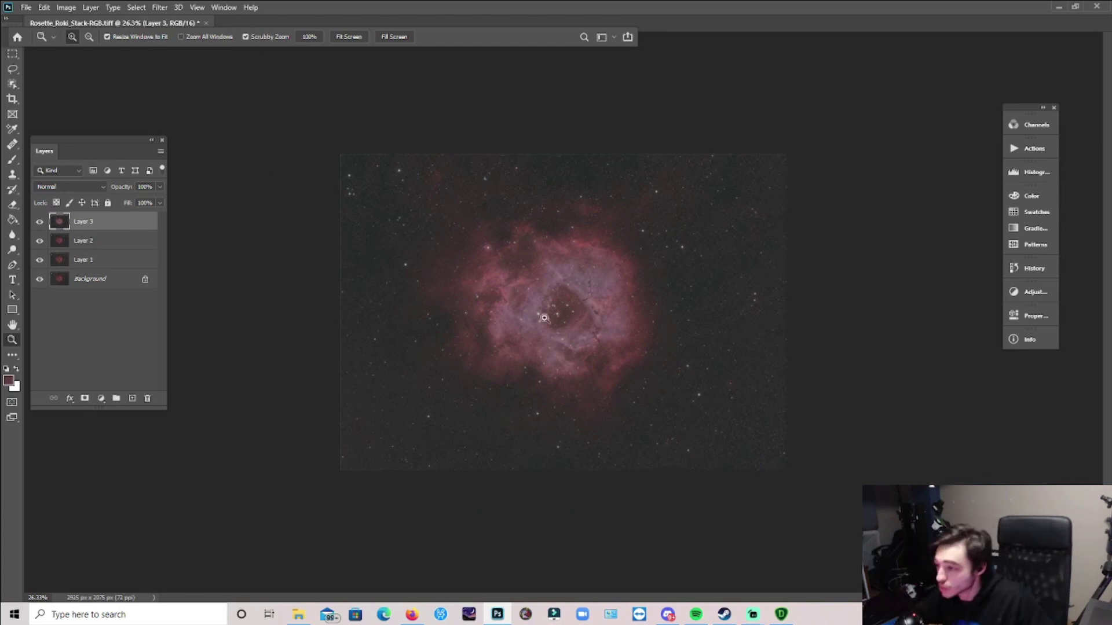
{"action": "scroll", "coordinate": [603, 345], "scroll_direction": "down", "scroll_amount": 1}
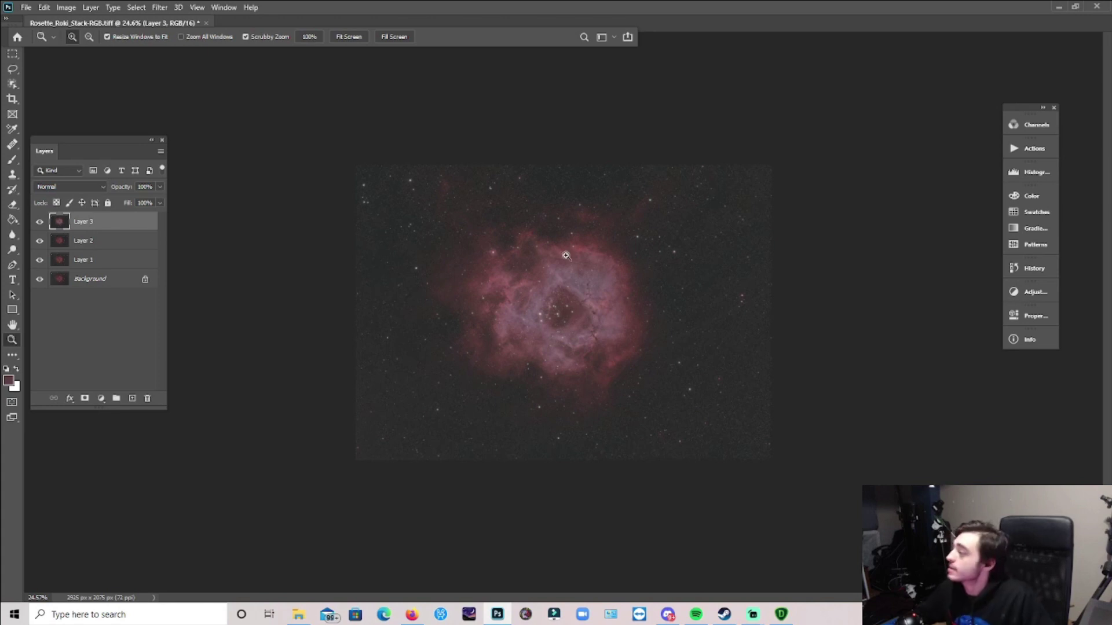
{"action": "scroll", "coordinate": [557, 253], "scroll_direction": "up", "scroll_amount": 1}
{"action": "scroll", "coordinate": [558, 253], "scroll_direction": "up", "scroll_amount": 1}
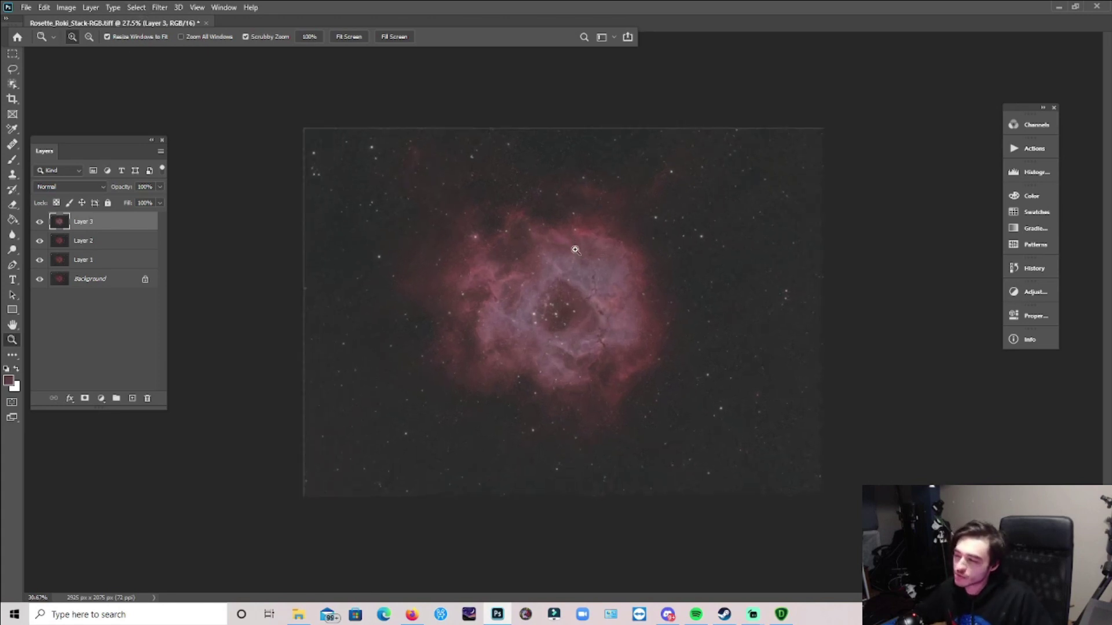
{"action": "scroll", "coordinate": [548, 296], "scroll_direction": "up", "scroll_amount": 2}
{"action": "scroll", "coordinate": [572, 313], "scroll_direction": "down", "scroll_amount": 2}
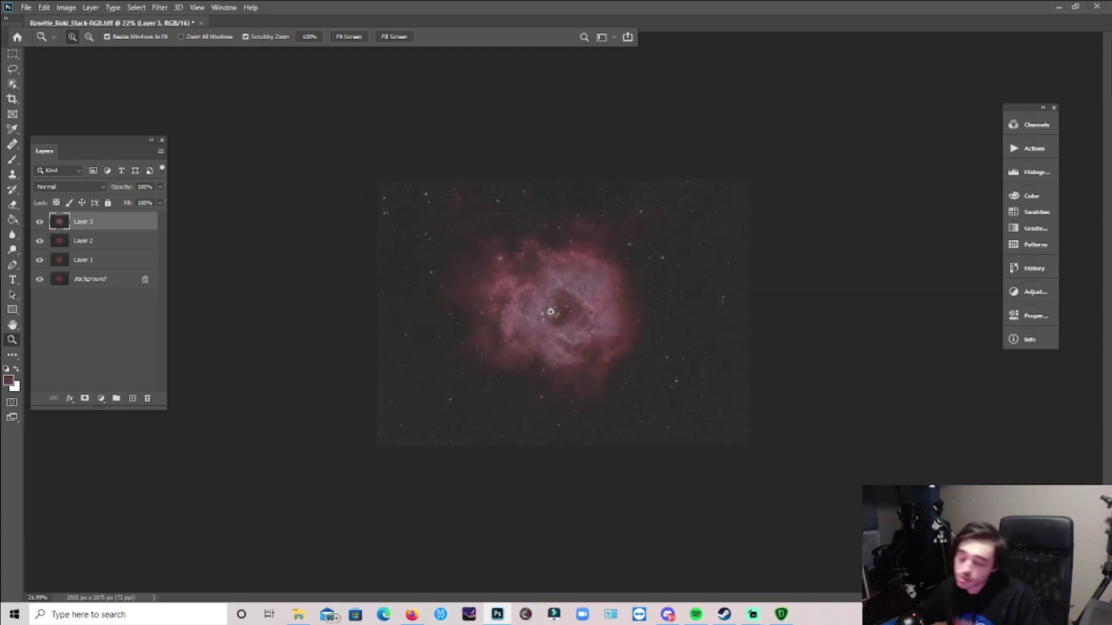
{"action": "scroll", "coordinate": [550, 312], "scroll_direction": "up", "scroll_amount": 3}
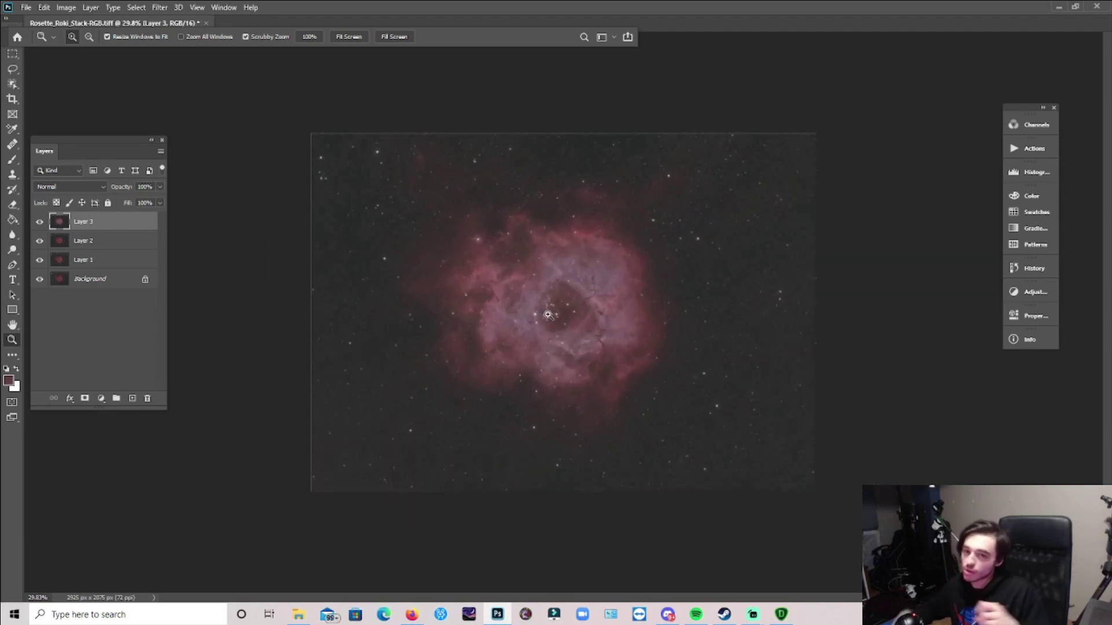
Start a Camera Raw Filter on Layer 3 and set the Reds saturation to +21 in the HSL adjustments
{"action": "left_click", "coordinate": [159, 7]}
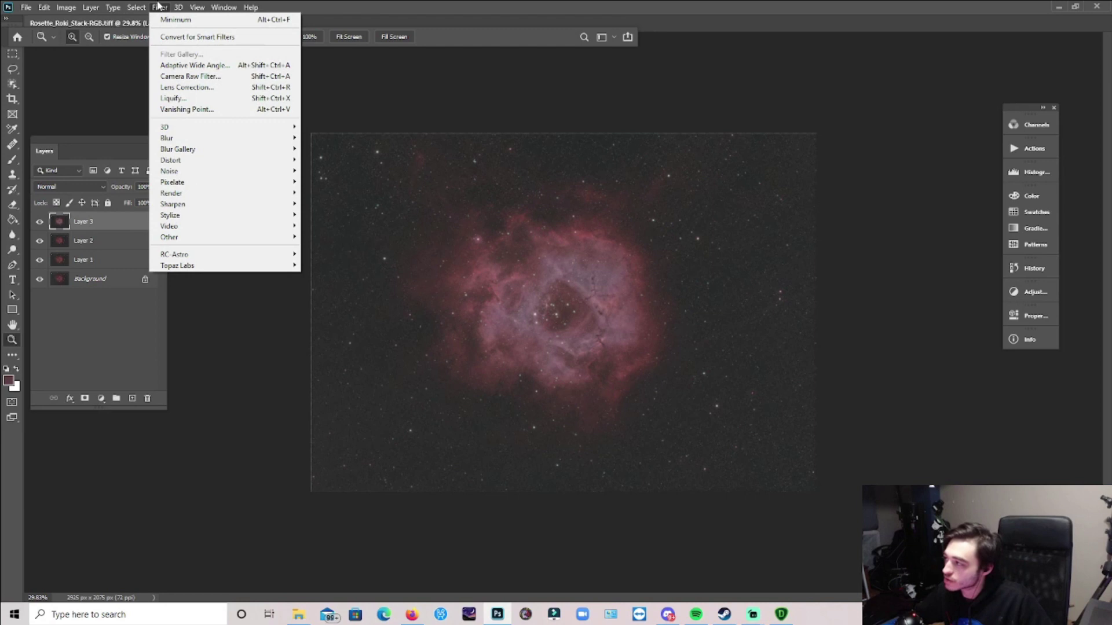
{"action": "left_click", "coordinate": [170, 78]}
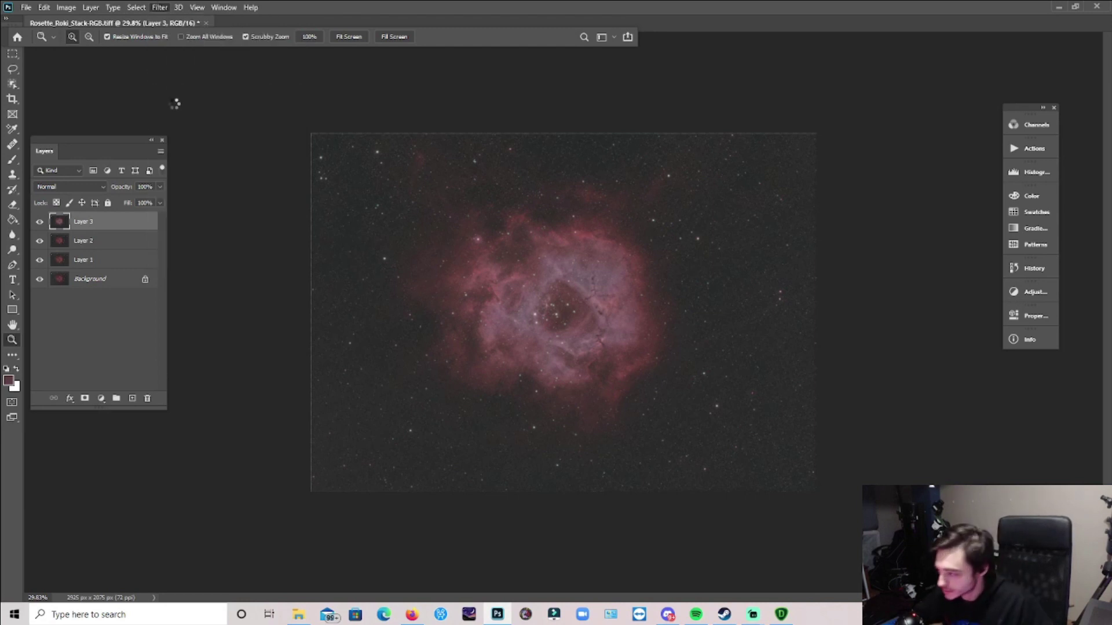
{"action": "scroll", "coordinate": [424, 290], "scroll_direction": "down", "scroll_amount": 1}
{"action": "scroll", "coordinate": [481, 258], "scroll_direction": "up", "scroll_amount": 4}
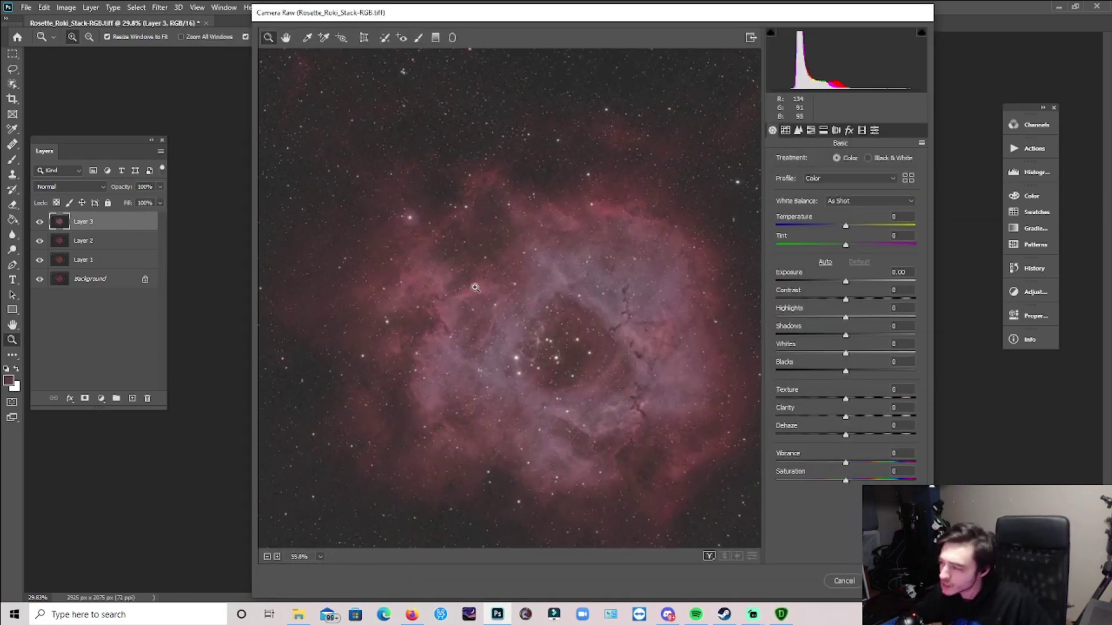
{"action": "scroll", "coordinate": [512, 246], "scroll_direction": "down", "scroll_amount": 4}
{"action": "scroll", "coordinate": [512, 247], "scroll_direction": "up", "scroll_amount": 1}
{"action": "left_click", "coordinate": [799, 131]}
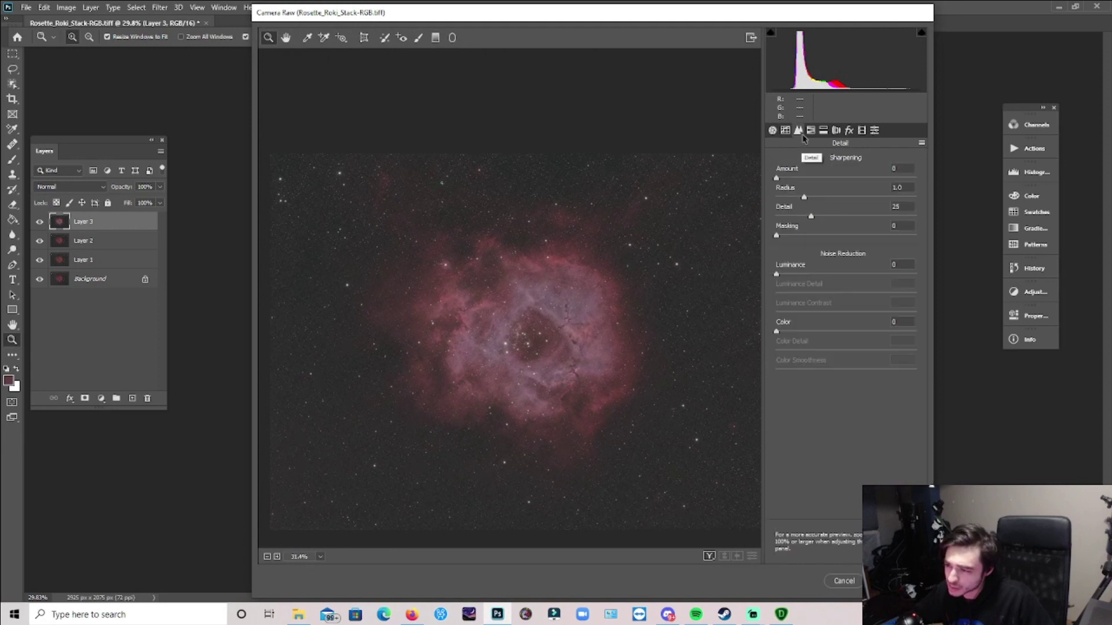
{"action": "left_click", "coordinate": [810, 132]}
{"action": "left_click", "coordinate": [831, 164]}
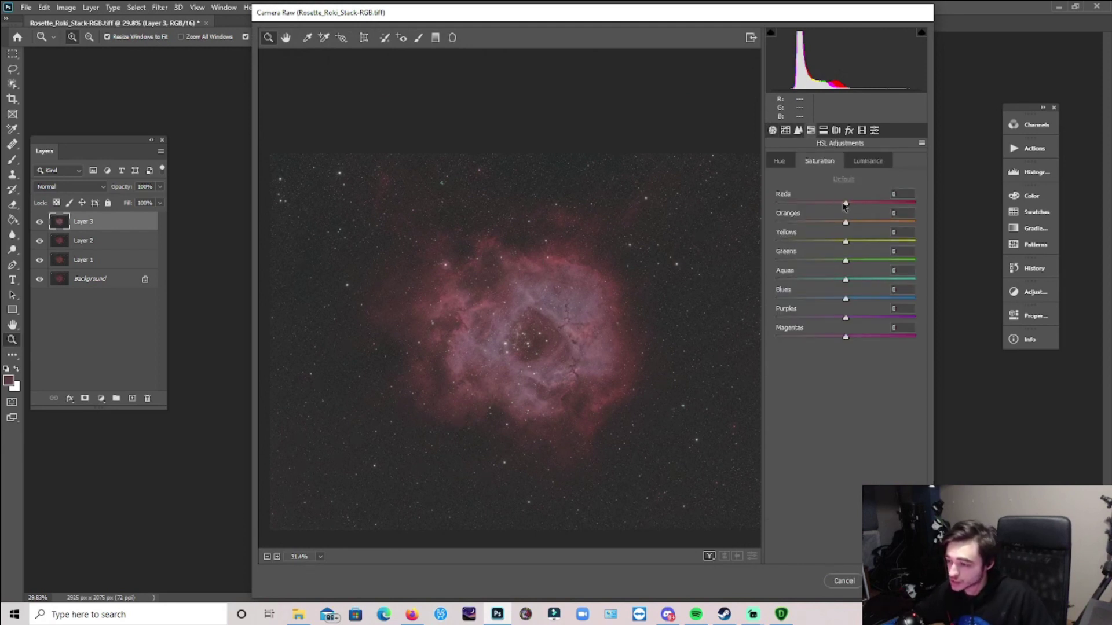
{"action": "left_click_drag", "start_coordinate": [845, 206], "coordinate": [857, 207]}
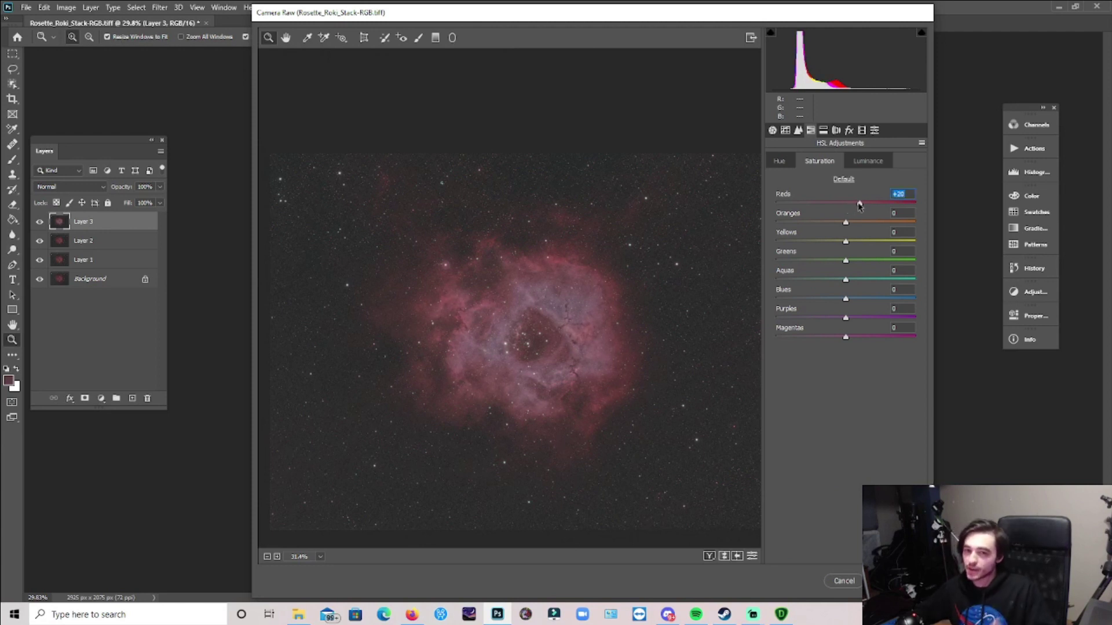
{"action": "left_click_drag", "start_coordinate": [864, 208], "coordinate": [858, 210]}
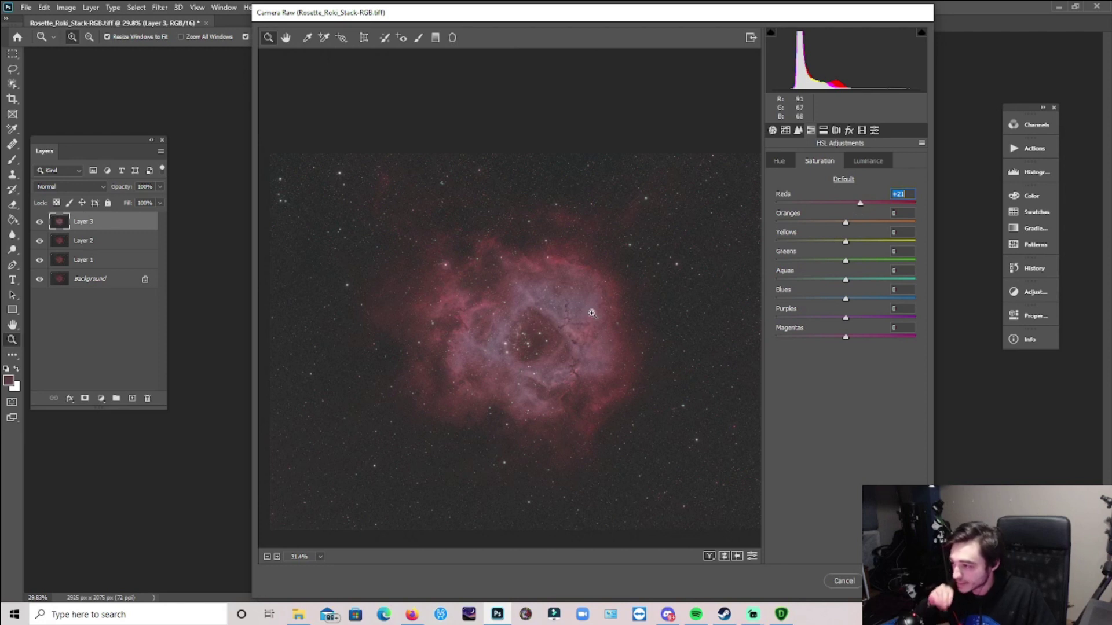
Set the Reds luminance to +40 in the HSL adjustments
{"action": "left_click", "coordinate": [862, 167]}
{"action": "left_click_drag", "start_coordinate": [845, 207], "coordinate": [872, 210]}
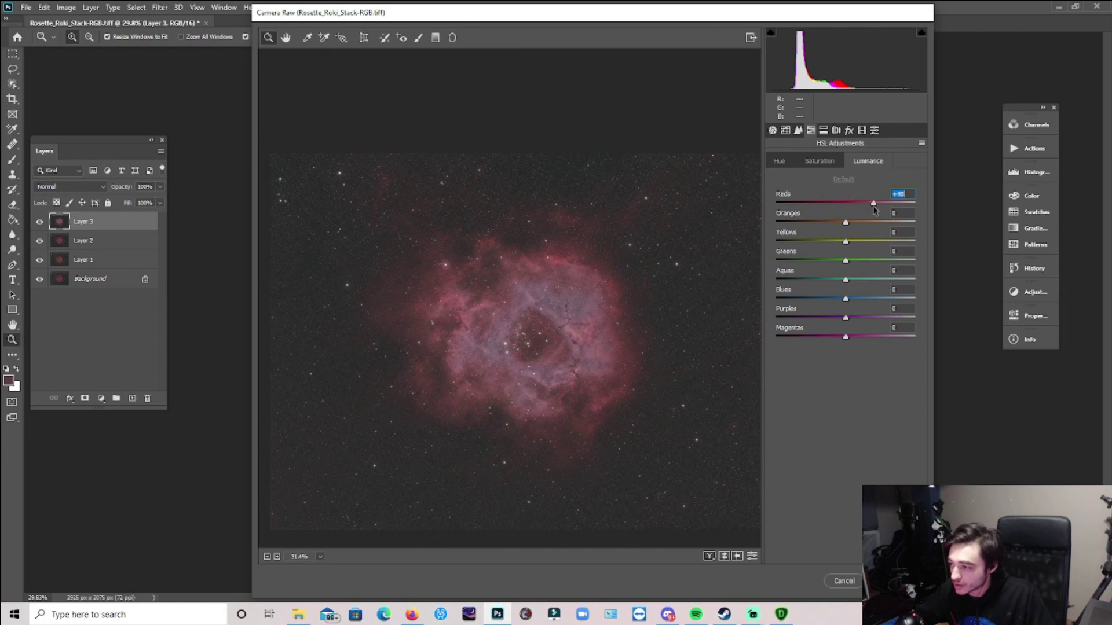
{"action": "scroll", "coordinate": [558, 320], "scroll_direction": "up", "scroll_amount": 1}
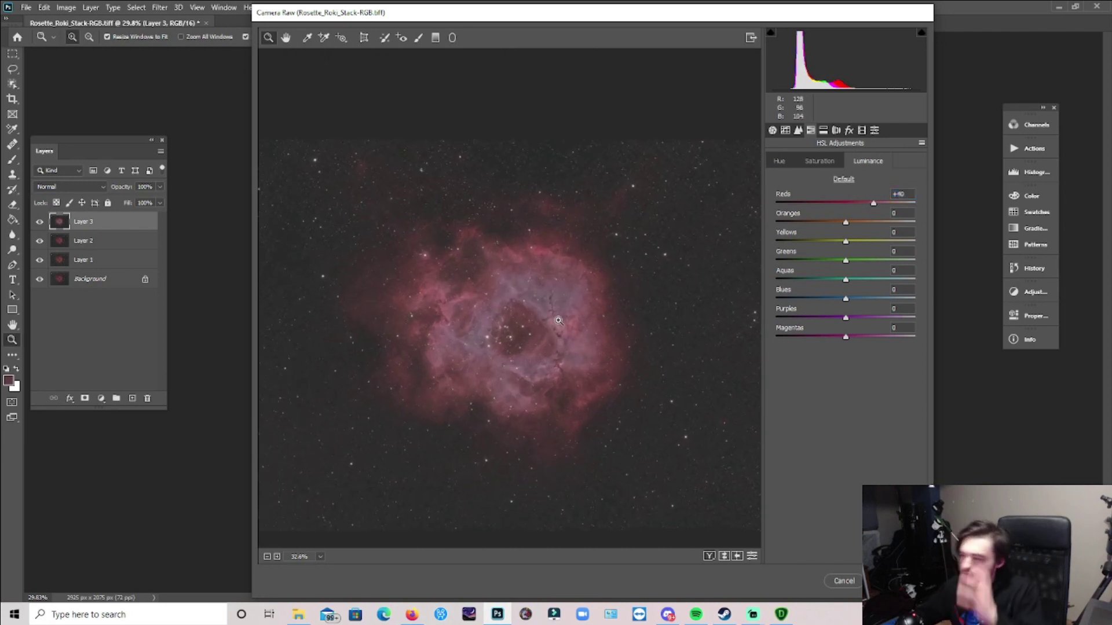
Set the Magentas luminance to +35 and the Magentas saturation to +2 in the HSL adjustments
{"action": "left_click", "coordinate": [817, 164]}
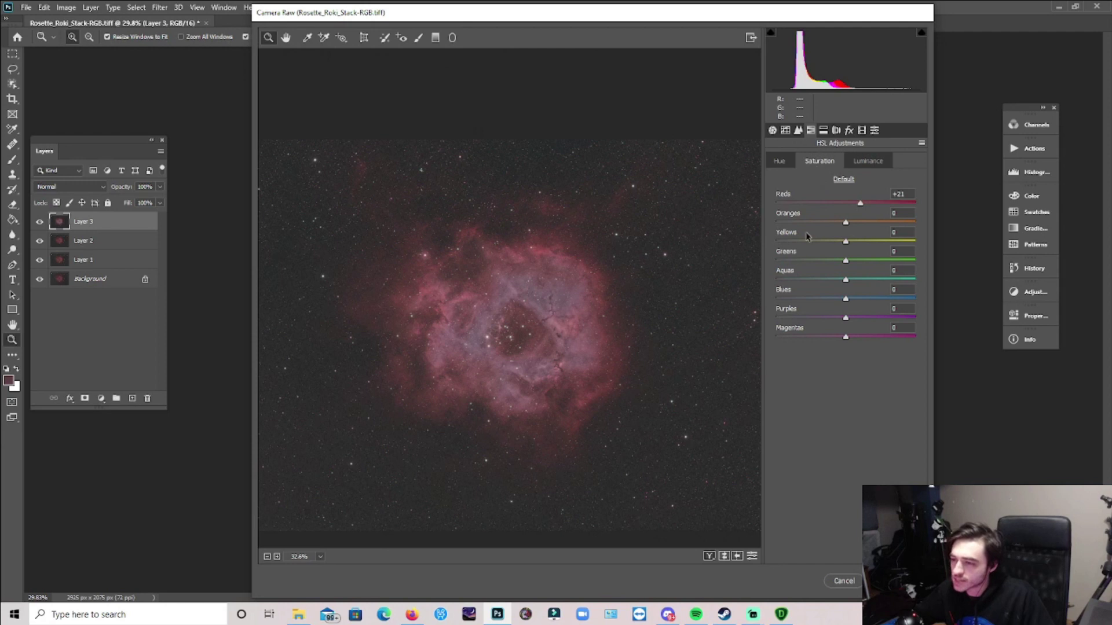
{"action": "mouse_move", "coordinate": [846, 338]}
{"action": "left_mouse_down"}
{"action": "mouse_move", "coordinate": [858, 340]}
{"action": "mouse_move", "coordinate": [846, 340]}
{"action": "left_mouse_up"}
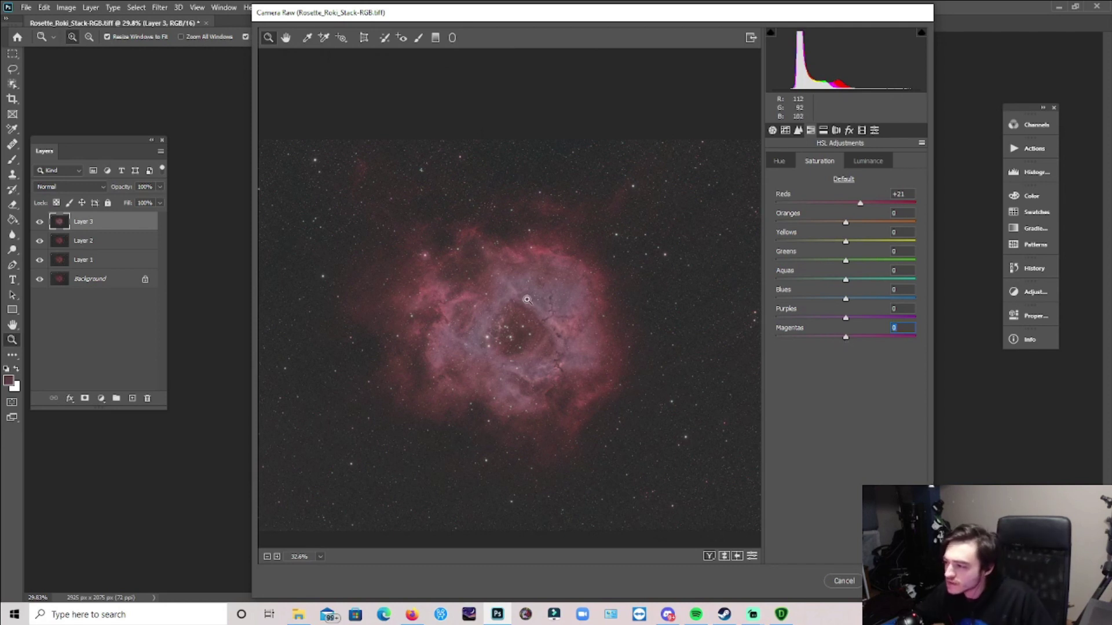
{"action": "scroll", "coordinate": [527, 300], "scroll_direction": "up", "scroll_amount": 3}
{"action": "scroll", "coordinate": [576, 348], "scroll_direction": "down", "scroll_amount": 4}
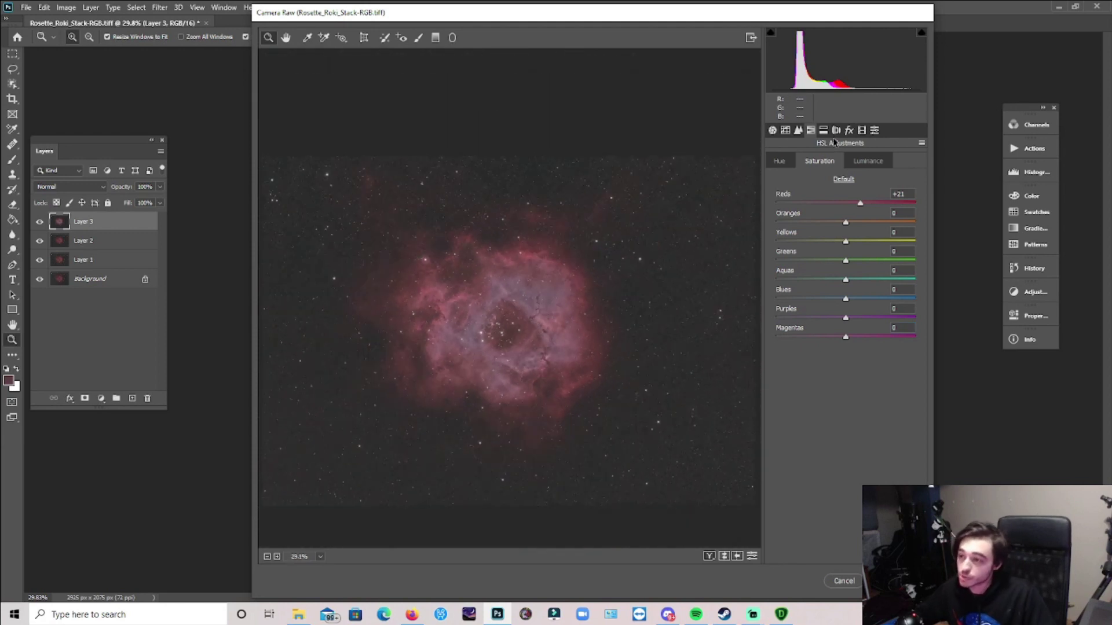
{"action": "left_click", "coordinate": [868, 161]}
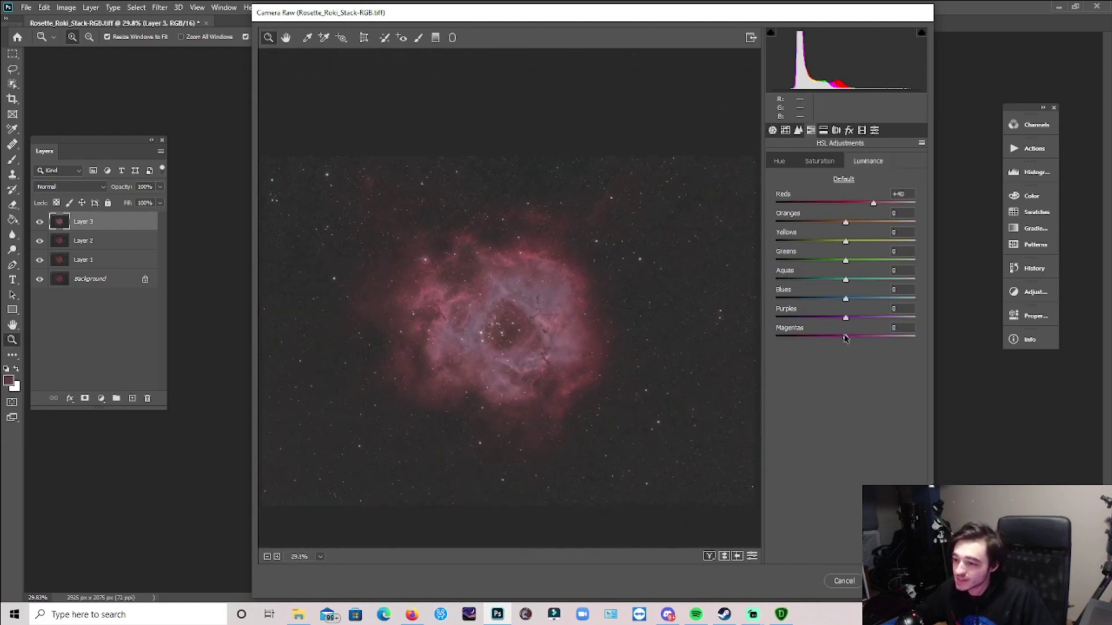
{"action": "left_click_drag", "start_coordinate": [861, 337], "coordinate": [862, 337]}
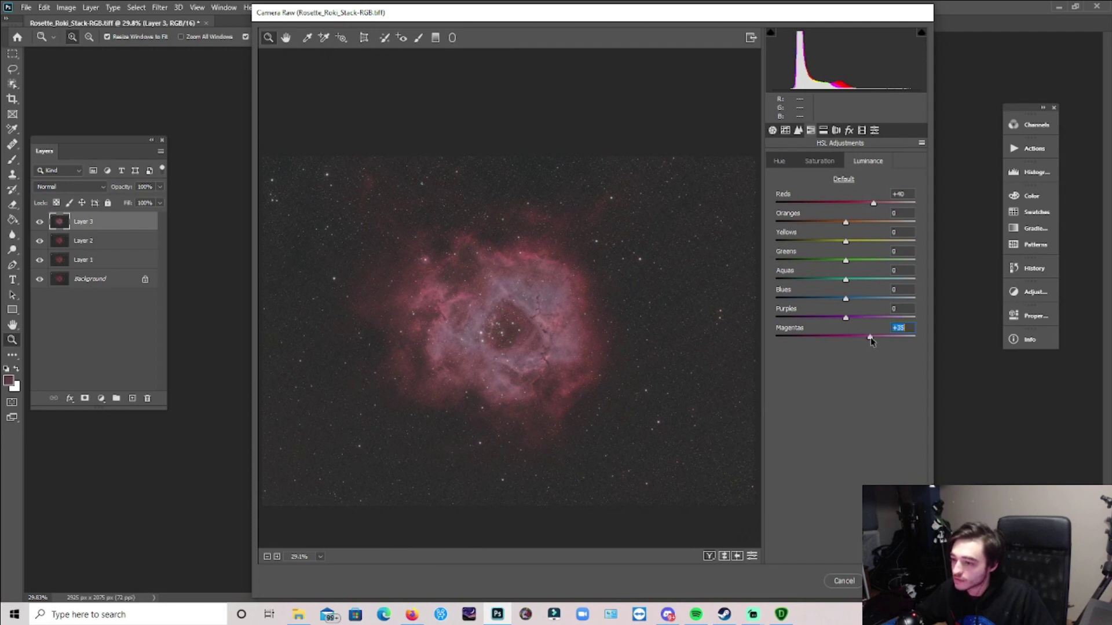
{"action": "left_click", "coordinate": [829, 161]}
{"action": "left_click_drag", "start_coordinate": [845, 339], "coordinate": [847, 340]}
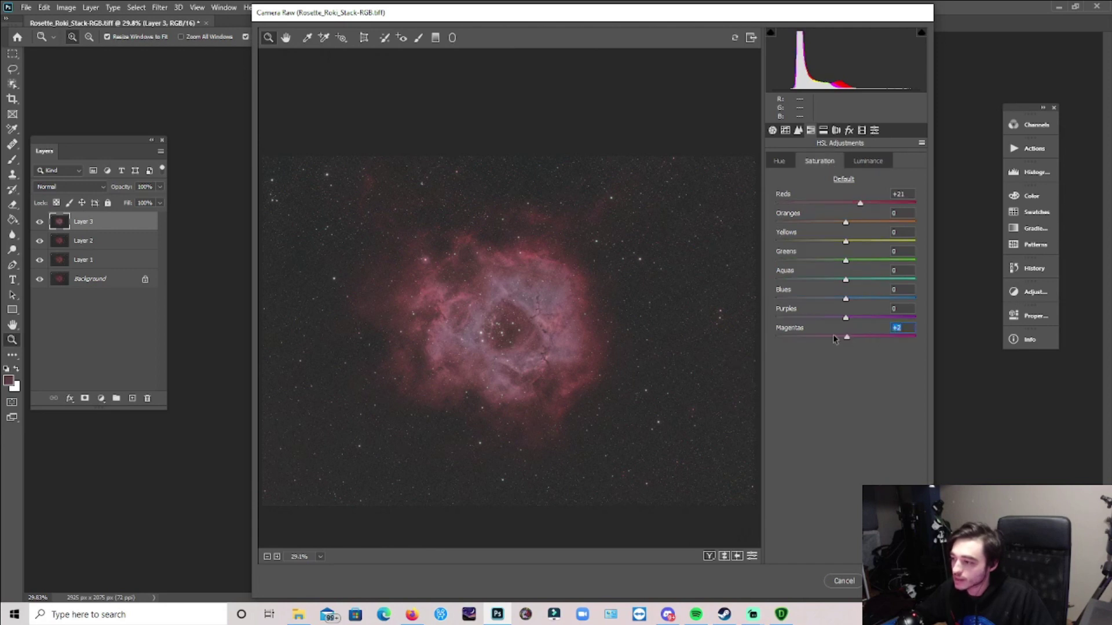
Set the basic Contrast to +10 and the Shadows to 20
{"action": "left_click", "coordinate": [772, 130]}
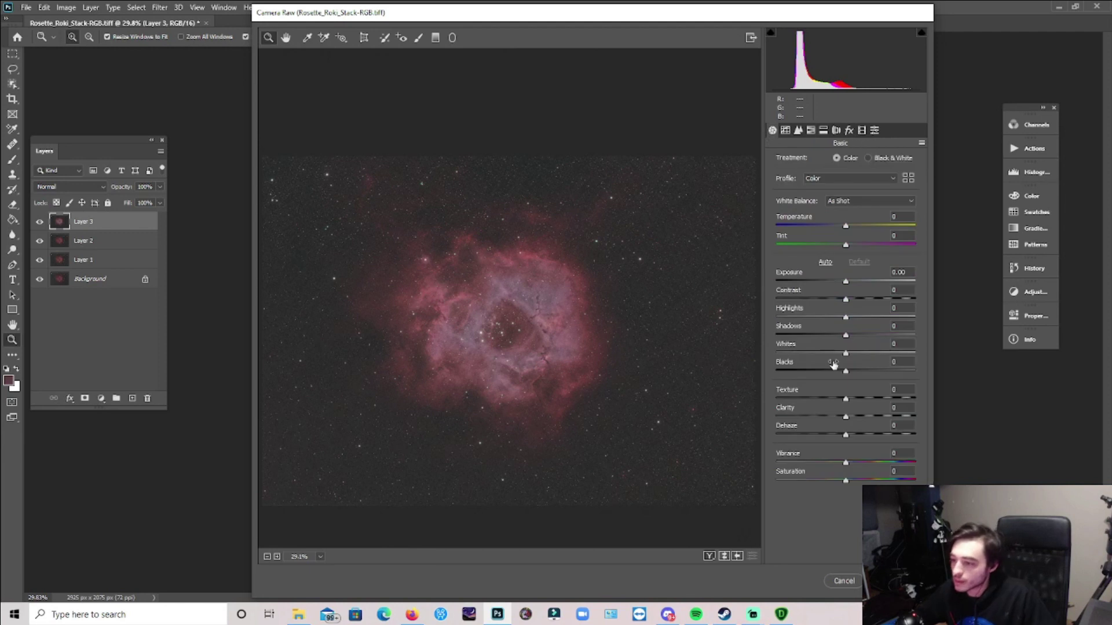
{"action": "left_click_drag", "start_coordinate": [845, 339], "coordinate": [810, 342]}
{"action": "left_click_drag", "start_coordinate": [845, 300], "coordinate": [852, 301]}
{"action": "left_click_drag", "start_coordinate": [853, 302], "coordinate": [852, 302]}
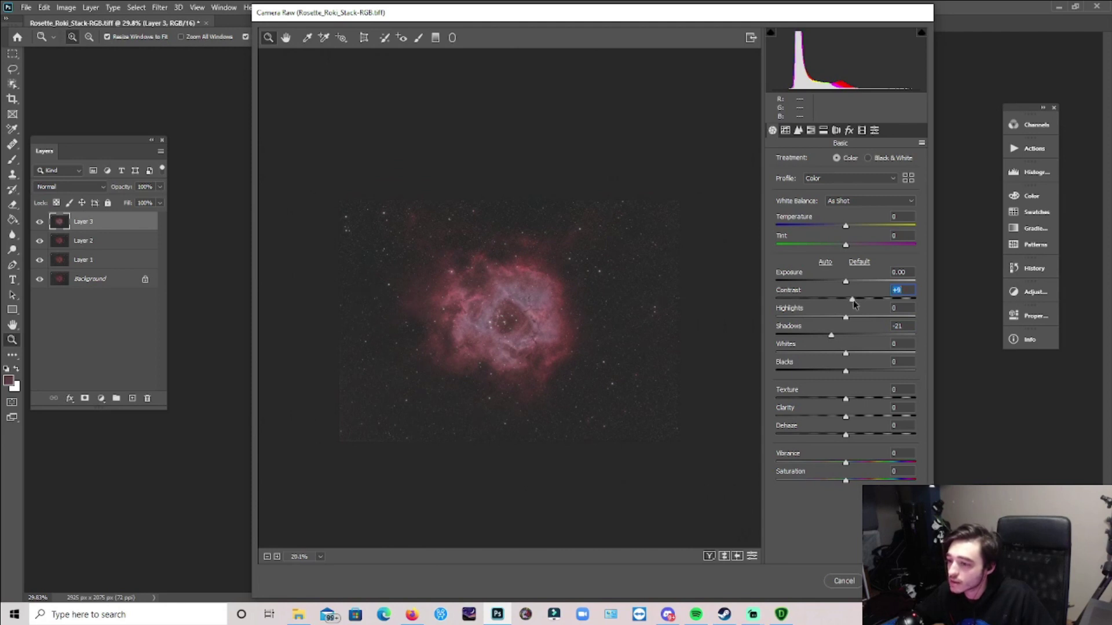
{"action": "type", "text": "10"}
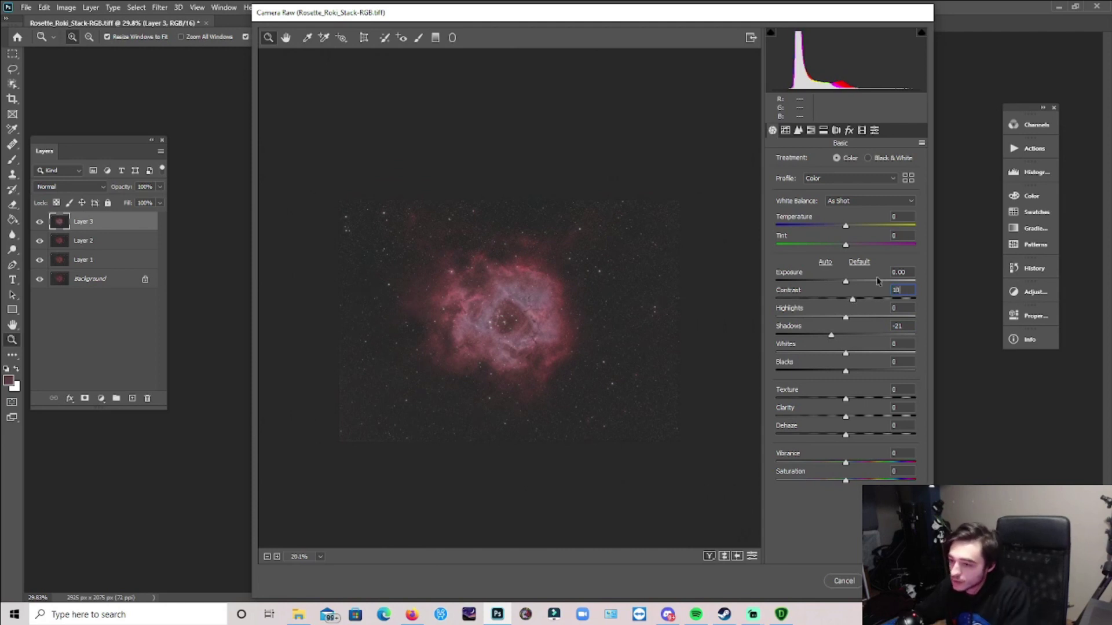
{"action": "left_click", "coordinate": [831, 336]}
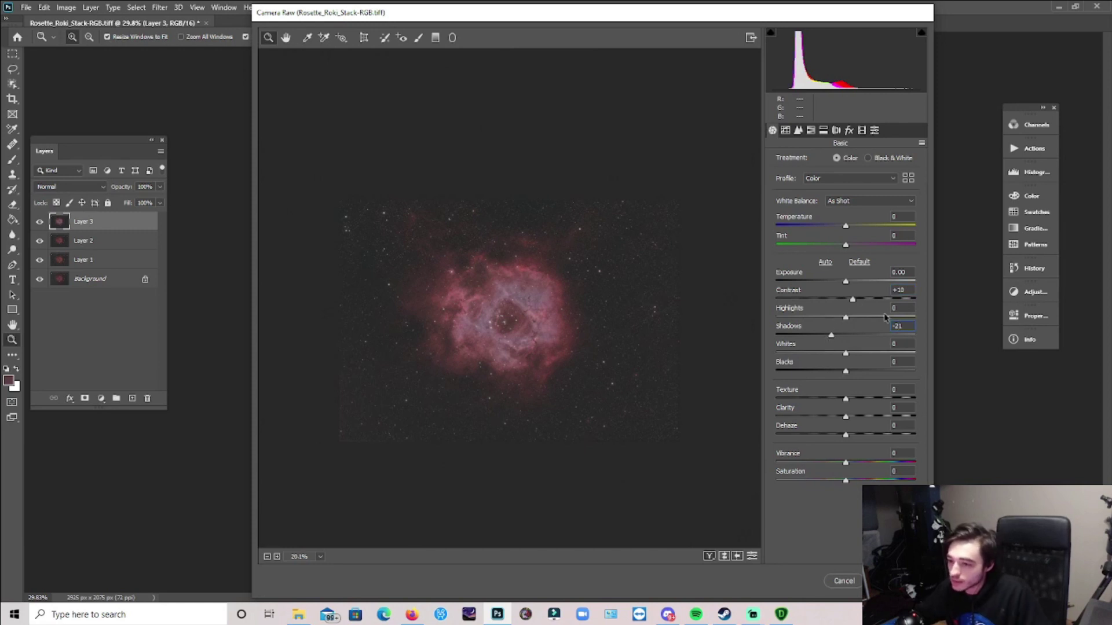
{"action": "type", "text": "20"}
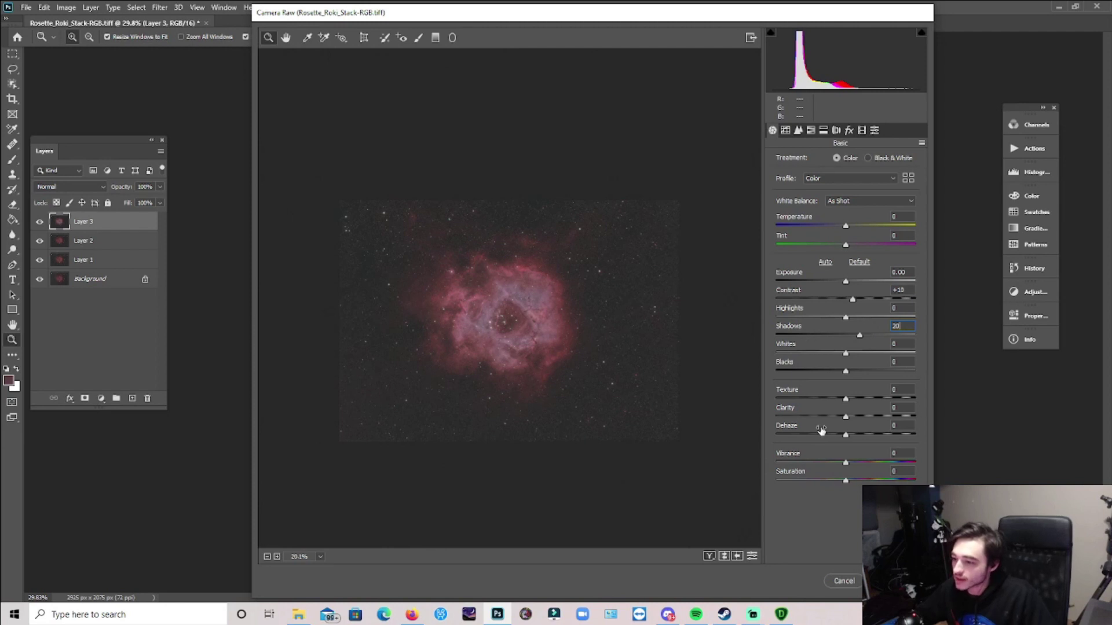
Raise the Clarity moderately and apply the Camera Raw adjustments to Layer 3
{"action": "left_click_drag", "start_coordinate": [846, 417], "coordinate": [865, 420]}
{"action": "left_click", "coordinate": [895, 581]}
{"action": "scroll", "coordinate": [493, 310], "scroll_direction": "down", "scroll_amount": 2}
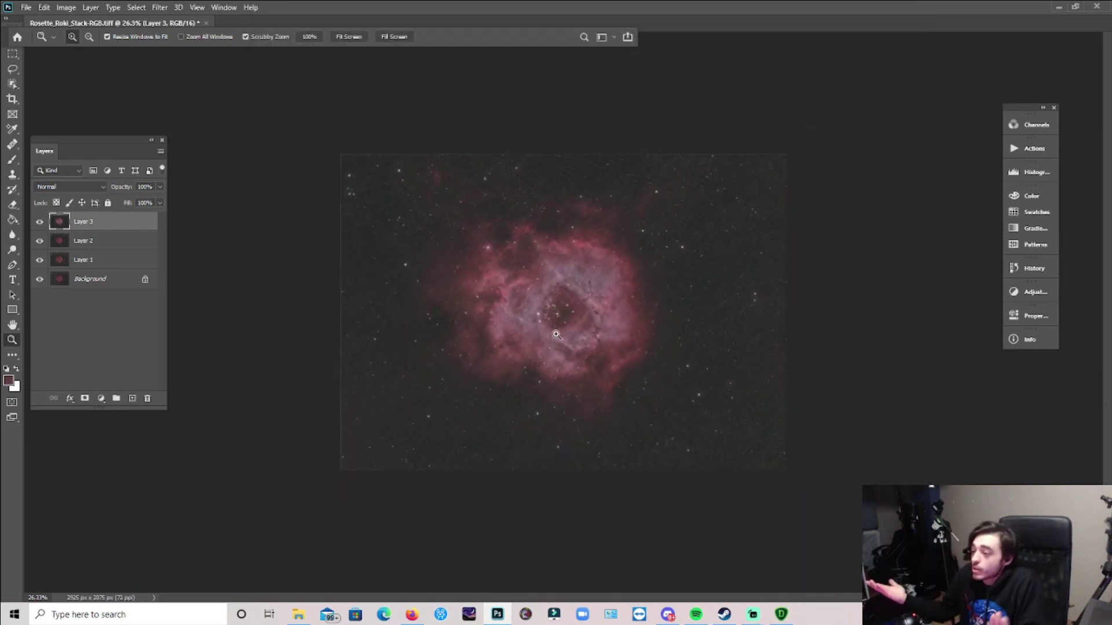
Compare the colour-adjusted nebula with the layers beneath by toggling Layer 3's visibility, ending with it shown, and inspect the image at several magnifications
{"action": "left_click", "coordinate": [38, 222]}
{"action": "left_click", "coordinate": [38, 222]}
{"action": "left_click", "coordinate": [36, 223]}
{"action": "left_click", "coordinate": [37, 225]}
{"action": "mouse_move", "coordinate": [39, 226]}
{"action": "left_mouse_down"}
{"action": "mouse_move", "coordinate": [45, 264]}
{"action": "mouse_move", "coordinate": [37, 230]}
{"action": "left_mouse_up"}
{"action": "left_click_drag", "start_coordinate": [521, 336], "coordinate": [511, 337]}
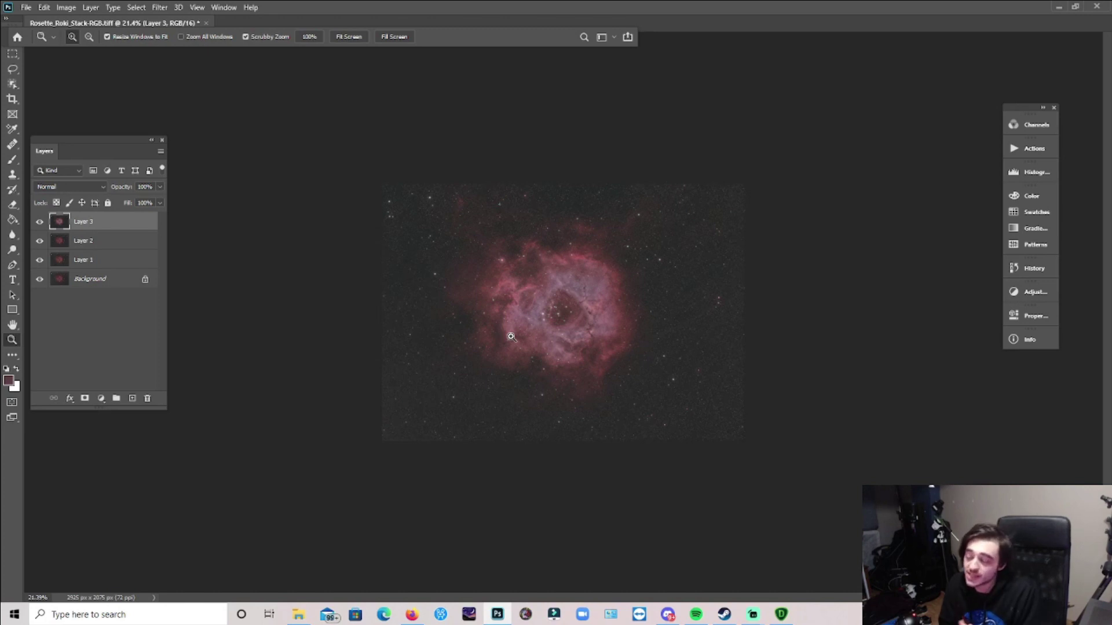
{"action": "mouse_move", "coordinate": [564, 322]}
{"action": "left_mouse_down"}
{"action": "mouse_move", "coordinate": [585, 328]}
{"action": "mouse_move", "coordinate": [572, 331]}
{"action": "left_mouse_up"}
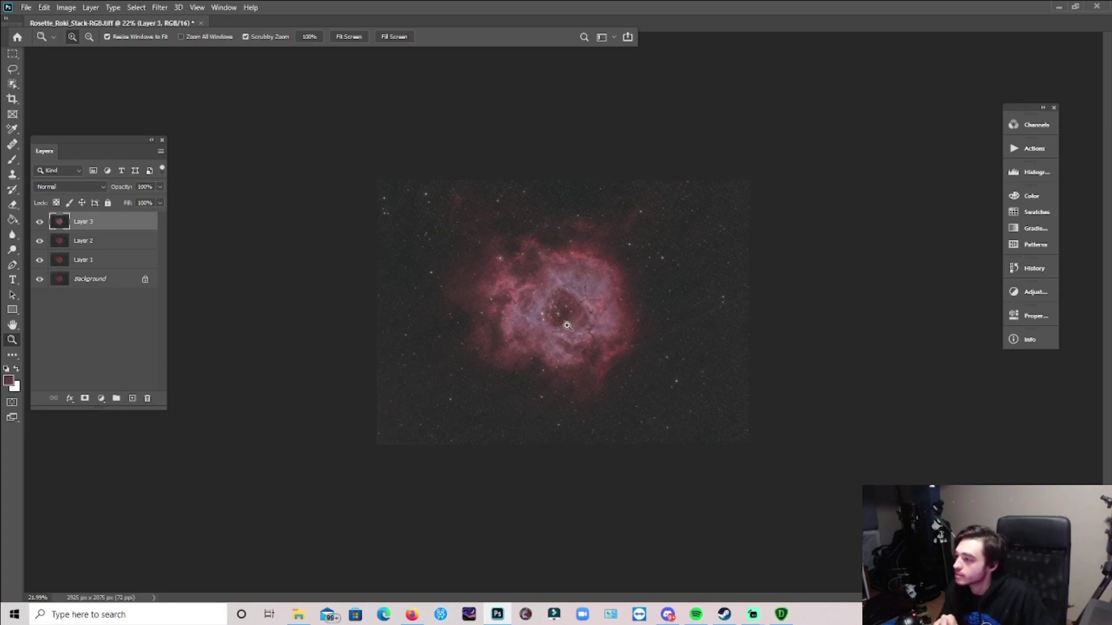
{"action": "left_click", "coordinate": [564, 340]}
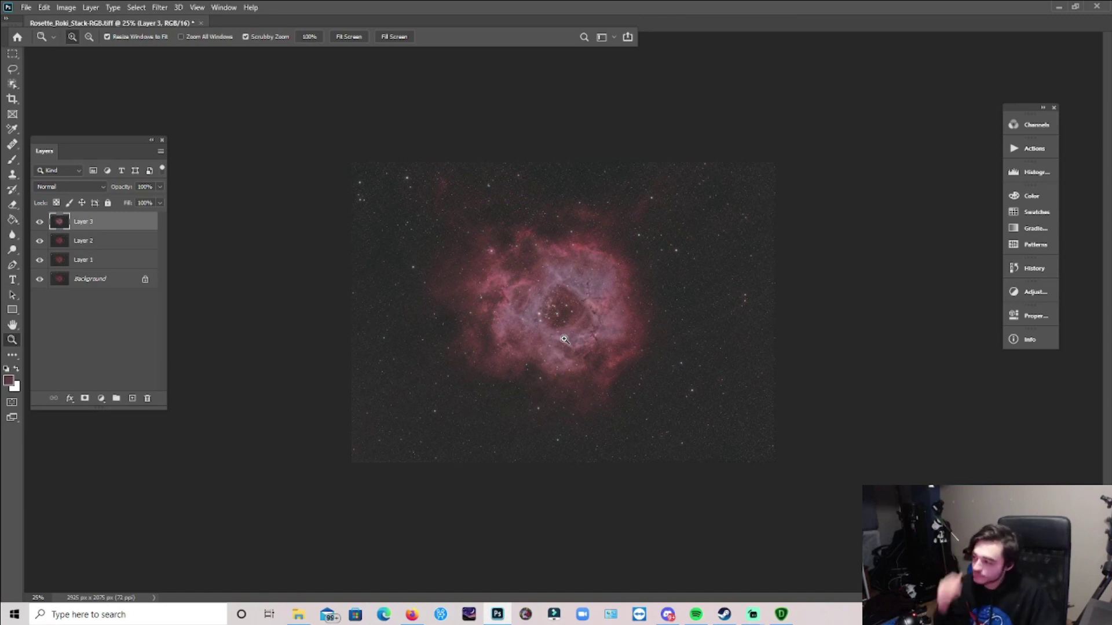
{"action": "mouse_move", "coordinate": [564, 340]}
{"action": "left_mouse_down"}
{"action": "mouse_move", "coordinate": [560, 350]}
{"action": "mouse_move", "coordinate": [587, 351]}
{"action": "mouse_move", "coordinate": [560, 348]}
{"action": "left_mouse_up"}
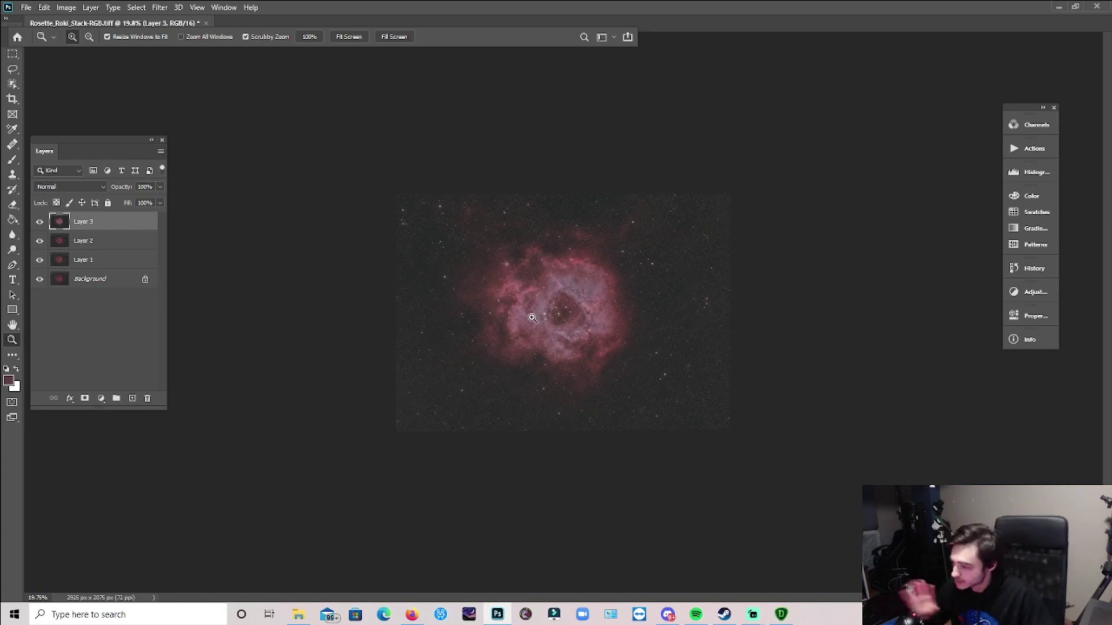
{"action": "mouse_move", "coordinate": [552, 366]}
{"action": "left_mouse_down"}
{"action": "mouse_move", "coordinate": [576, 363]}
{"action": "mouse_move", "coordinate": [561, 364]}
{"action": "left_mouse_up"}
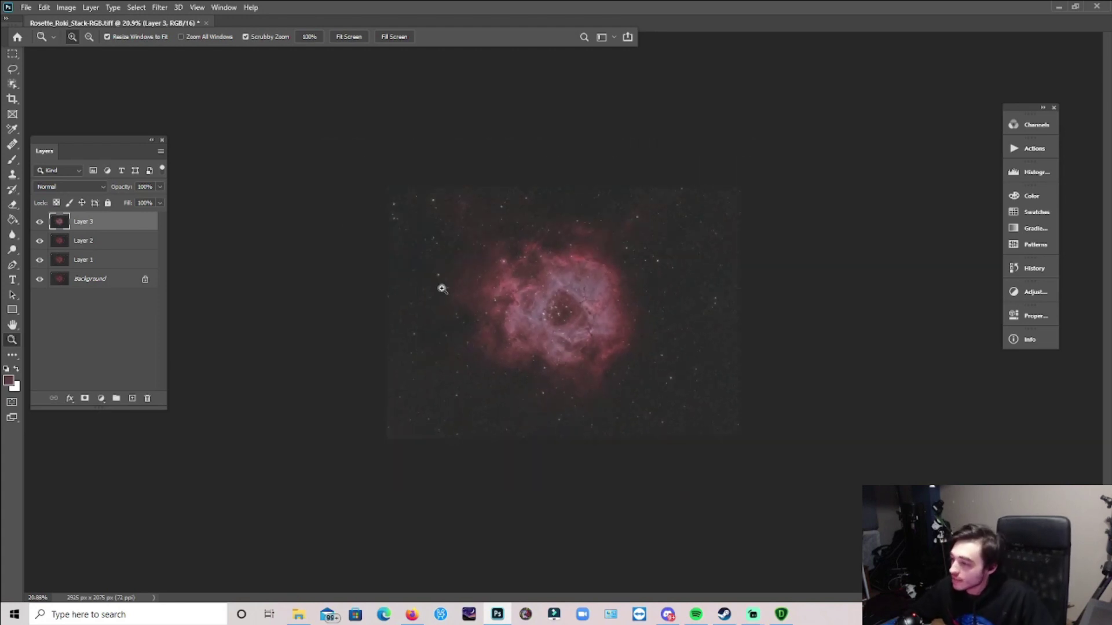